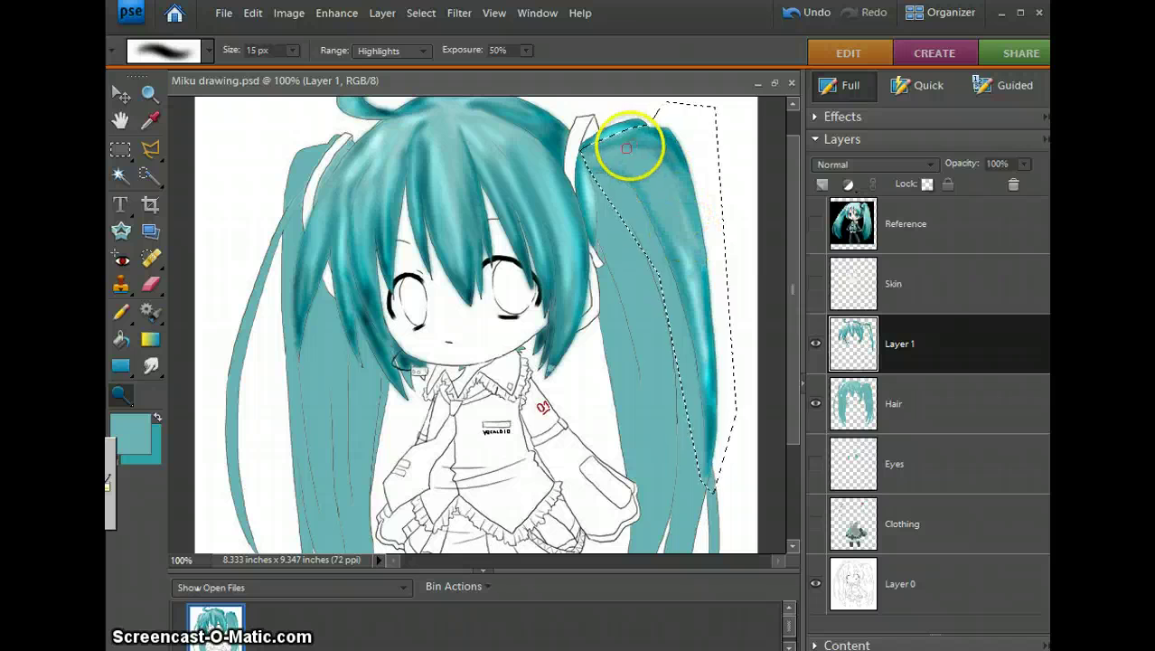
Undo the last dodge stroke and brighten the highlight across the upper part of the selected ponytail on Layer 1.
{"action": "left_click", "coordinate": [851, 387]}
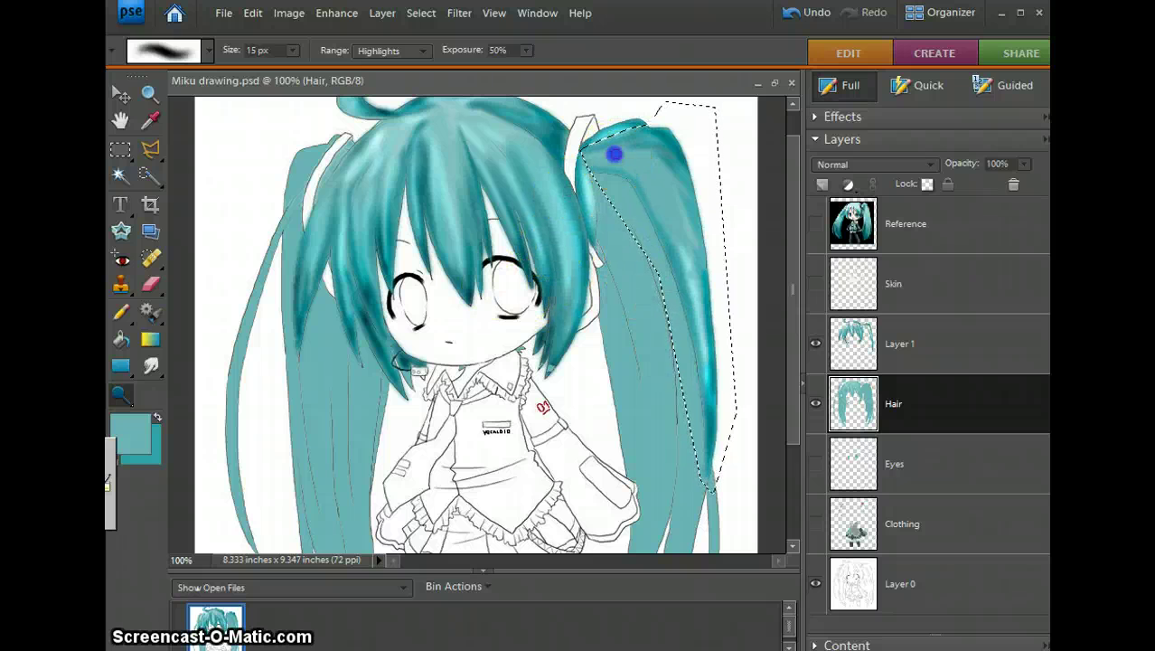
{"action": "key", "text": "ctrl+z"}
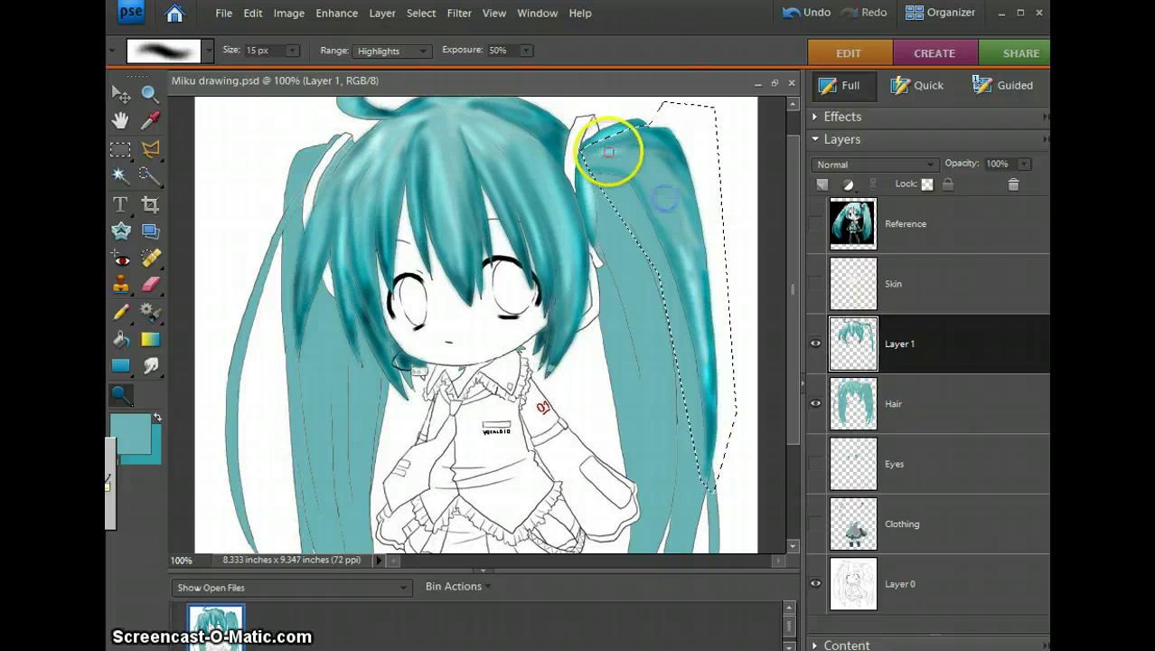
{"action": "left_click_drag", "start_coordinate": [609, 152], "coordinate": [614, 156]}
Lighten the selected ponytail on the Hair layer with the Dodge tool at 30 px, range set to Midtones.
{"action": "left_click", "coordinate": [855, 395]}
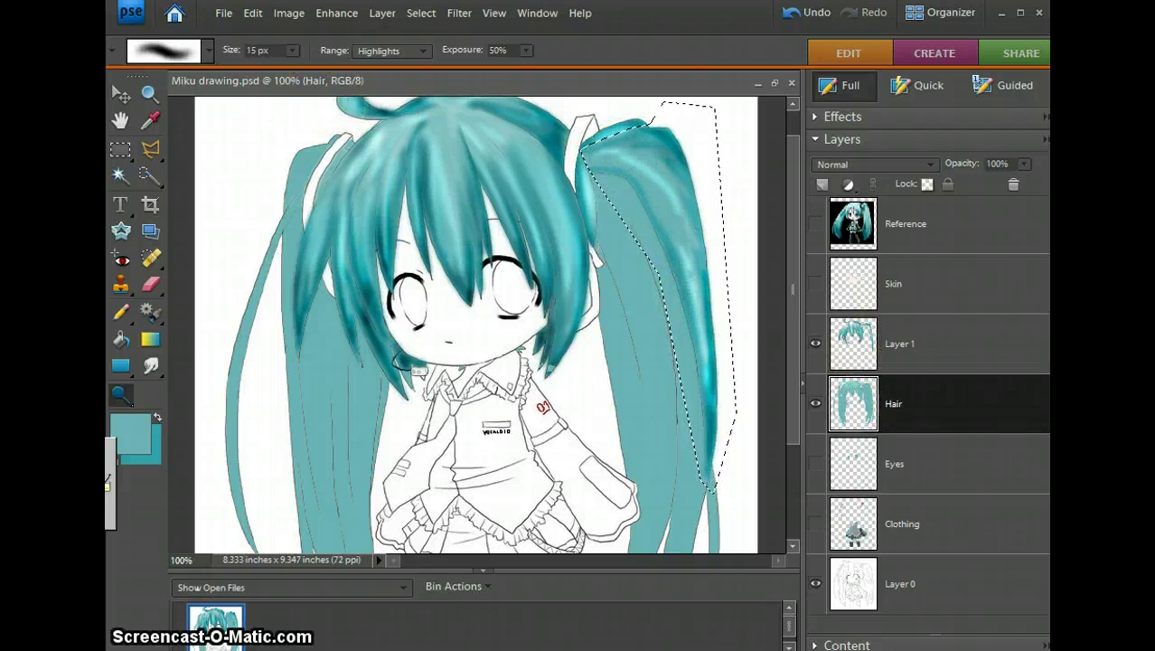
{"action": "left_click", "coordinate": [270, 50]}
{"action": "scroll", "coordinate": [275, 72], "scroll_direction": "up", "scroll_amount": 2}
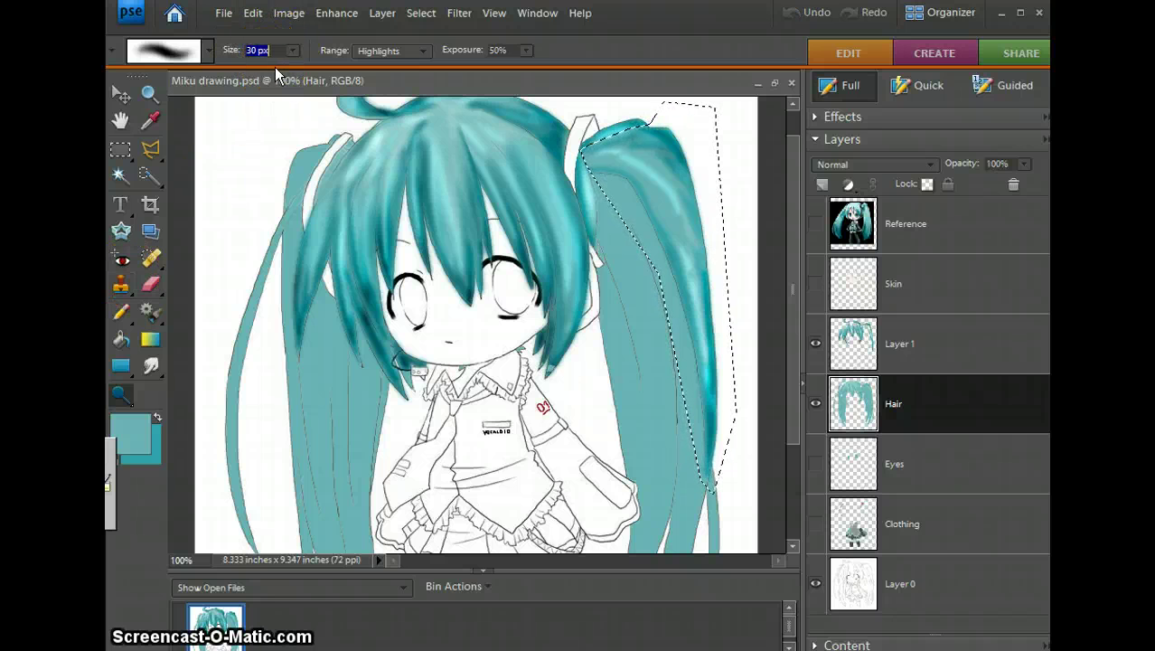
{"action": "left_click", "coordinate": [388, 51]}
{"action": "left_click", "coordinate": [374, 92]}
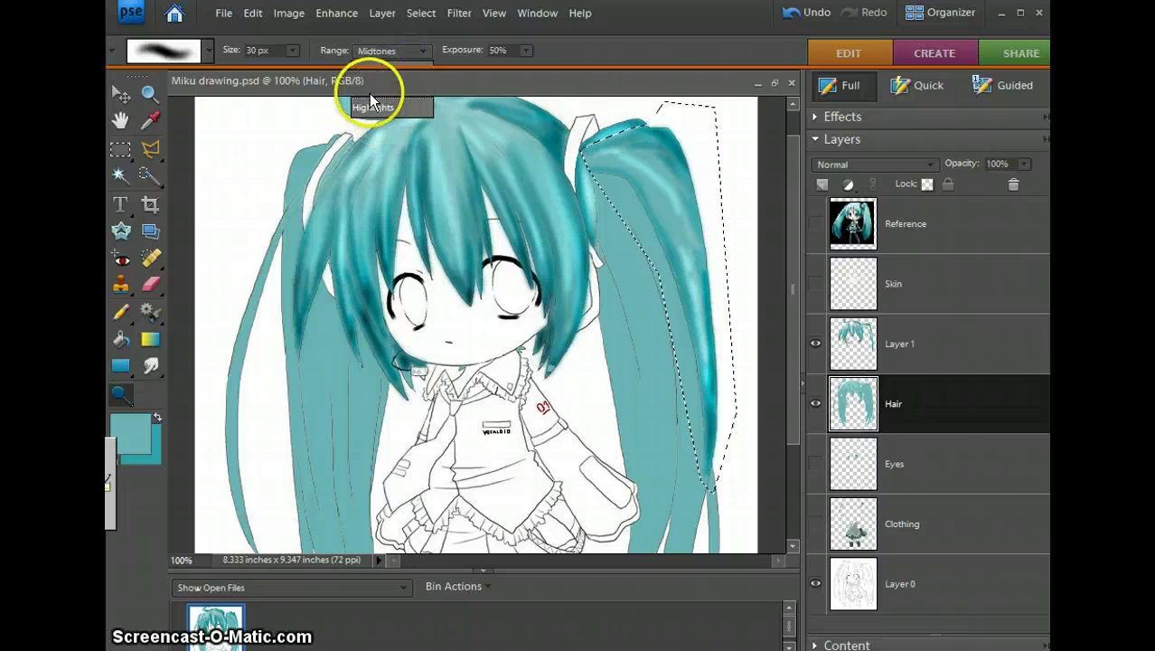
{"action": "mouse_move", "coordinate": [687, 273]}
{"action": "left_mouse_down"}
{"action": "mouse_move", "coordinate": [675, 172]}
{"action": "mouse_move", "coordinate": [709, 398]}
{"action": "left_mouse_up"}
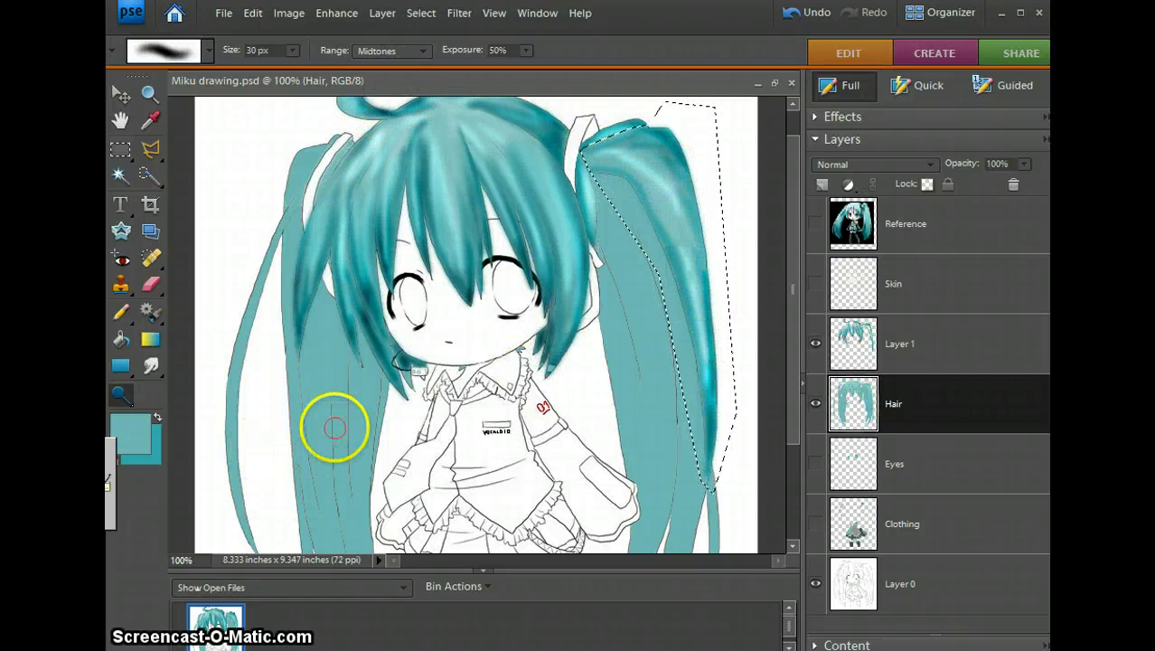
Apply a Gaussian Blur with a 2.3 pixel radius to the selected ponytail on the Hair layer.
{"action": "left_click", "coordinate": [458, 13]}
{"action": "mouse_move", "coordinate": [503, 155]}
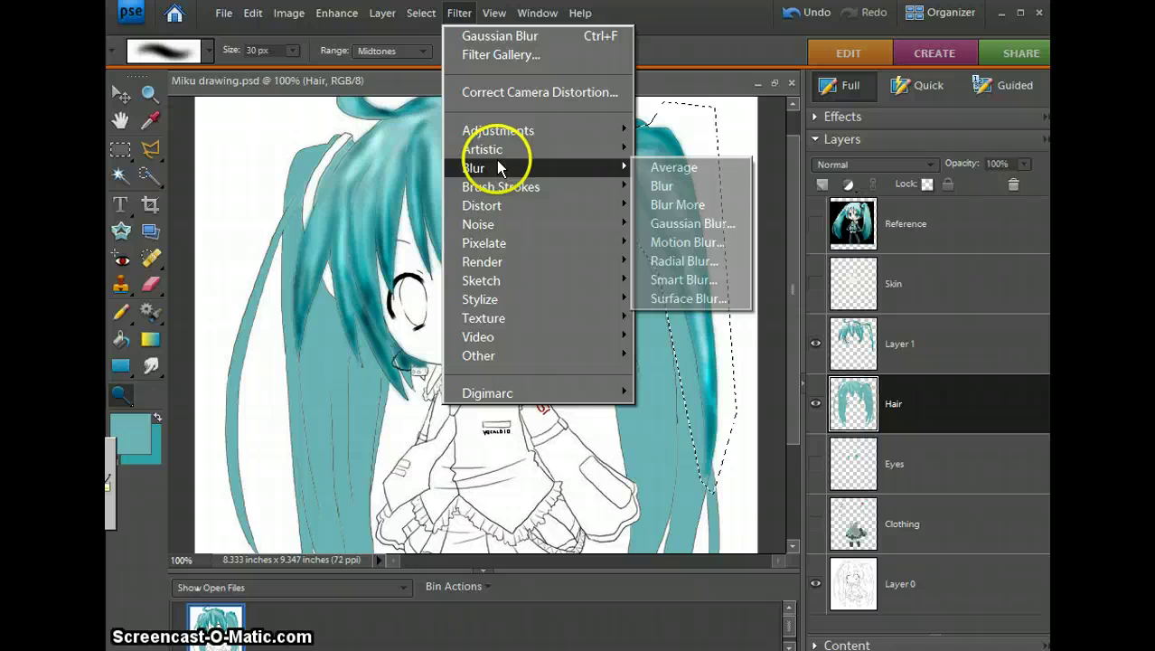
{"action": "left_click", "coordinate": [664, 223]}
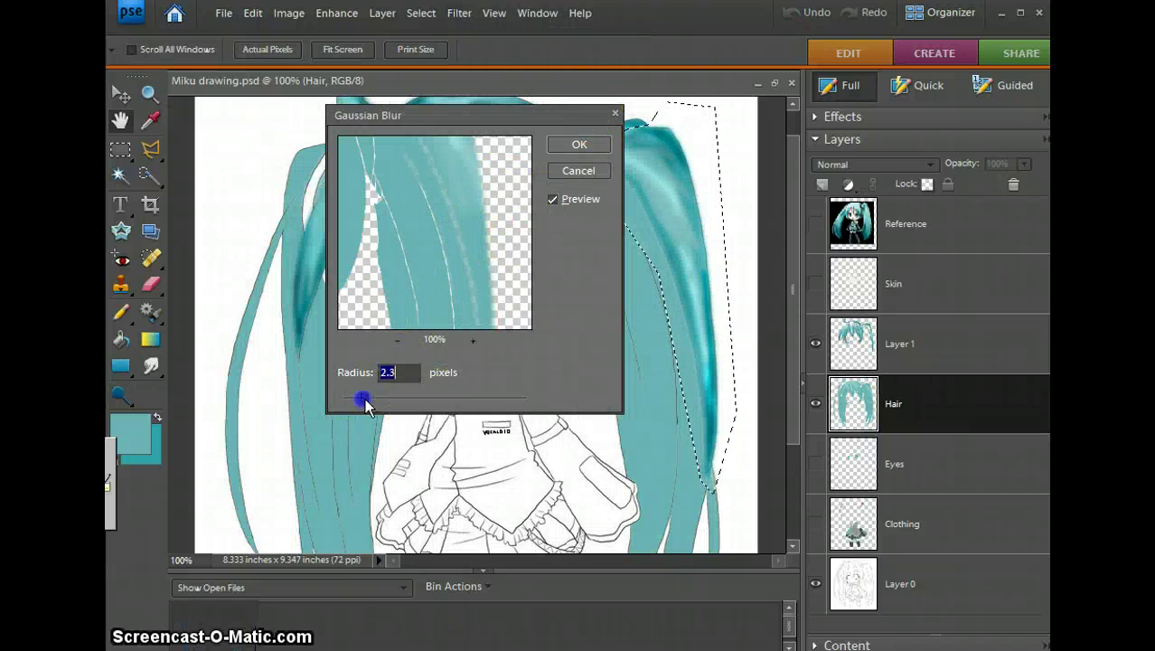
{"action": "left_click", "coordinate": [561, 144]}
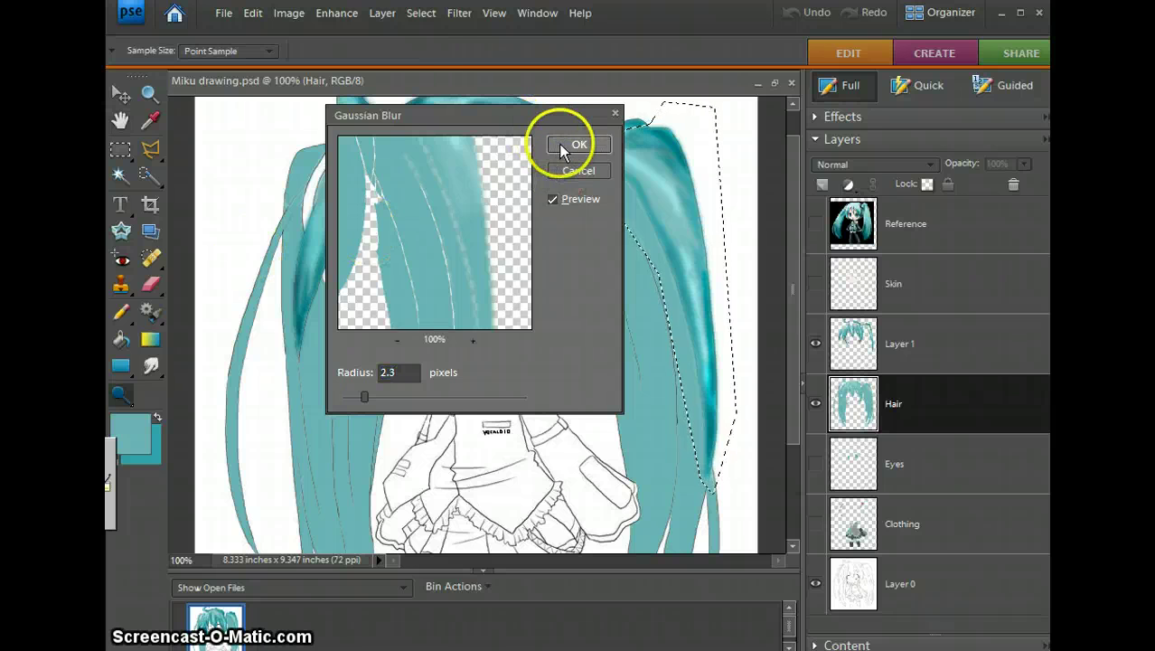
Smudge the highlights near the top of the selected ponytail on the Hair layer with the 31 px brush.
{"action": "left_click", "coordinate": [151, 366]}
{"action": "left_click", "coordinate": [151, 369]}
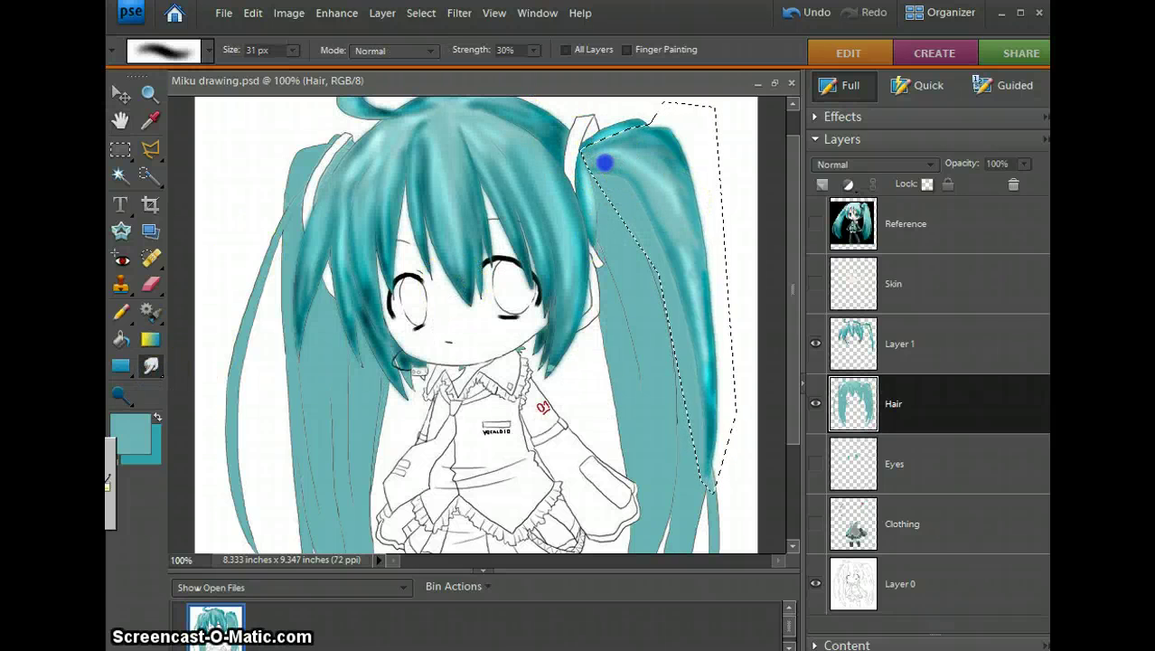
{"action": "left_click_drag", "start_coordinate": [648, 180], "coordinate": [653, 186]}
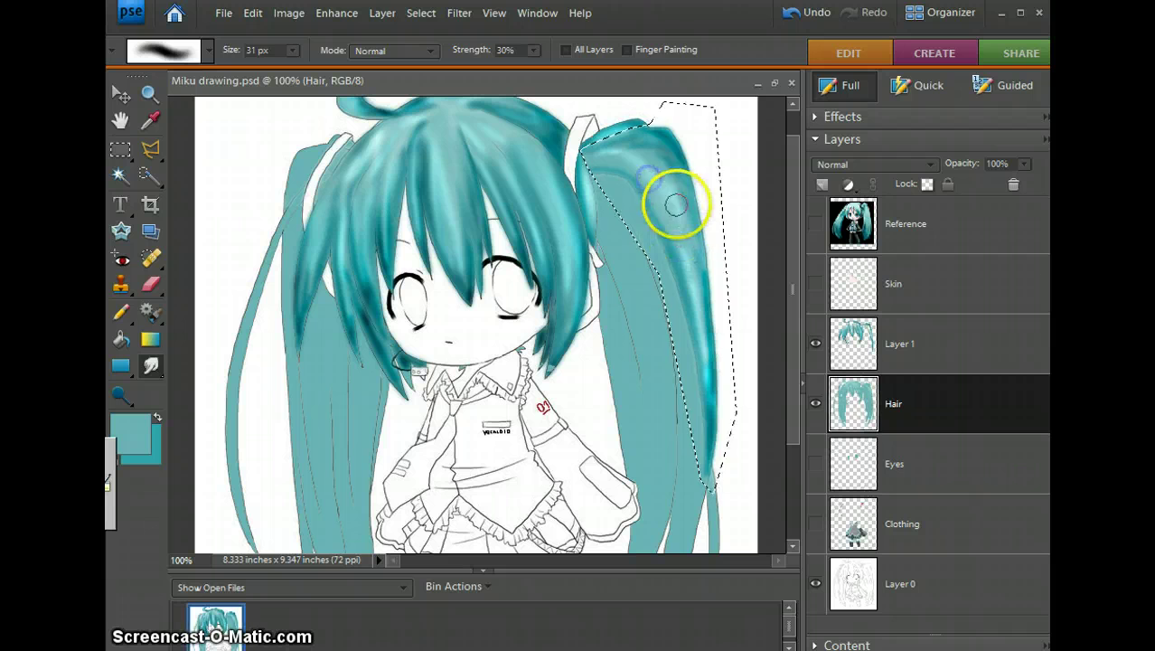
{"action": "mouse_move", "coordinate": [604, 157]}
{"action": "left_mouse_down"}
{"action": "mouse_move", "coordinate": [667, 189]}
{"action": "mouse_move", "coordinate": [655, 307]}
{"action": "left_mouse_up"}
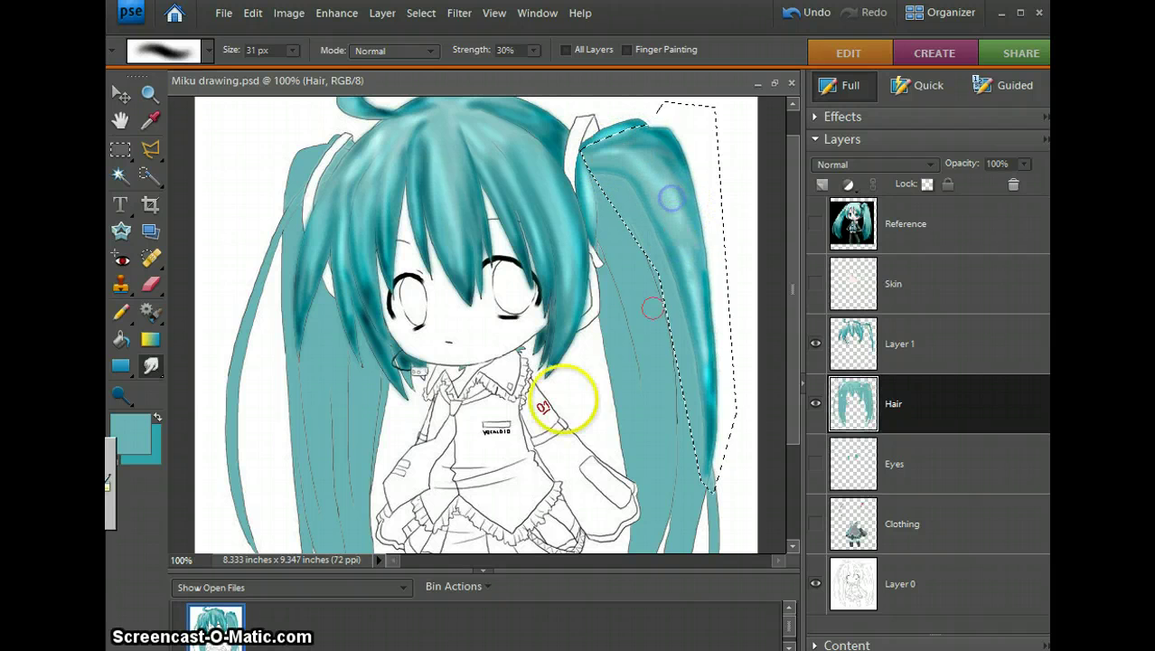
Reapply the last Gaussian Blur to the selected ponytail on Layer 1.
{"action": "left_click", "coordinate": [844, 355]}
{"action": "left_click", "coordinate": [459, 14]}
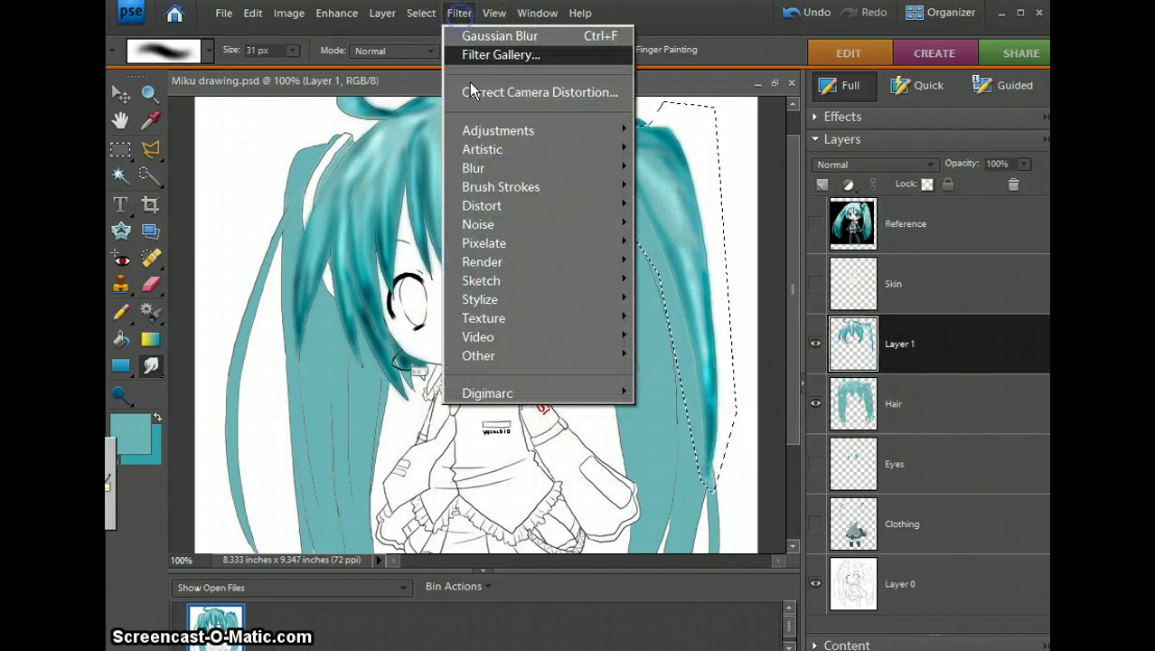
{"action": "left_click", "coordinate": [473, 35]}
Smudge the ponytail's highlights and shading on Layer 1 along the strand from top to tip, and clear the selection.
{"action": "left_click_drag", "start_coordinate": [651, 209], "coordinate": [604, 167]}
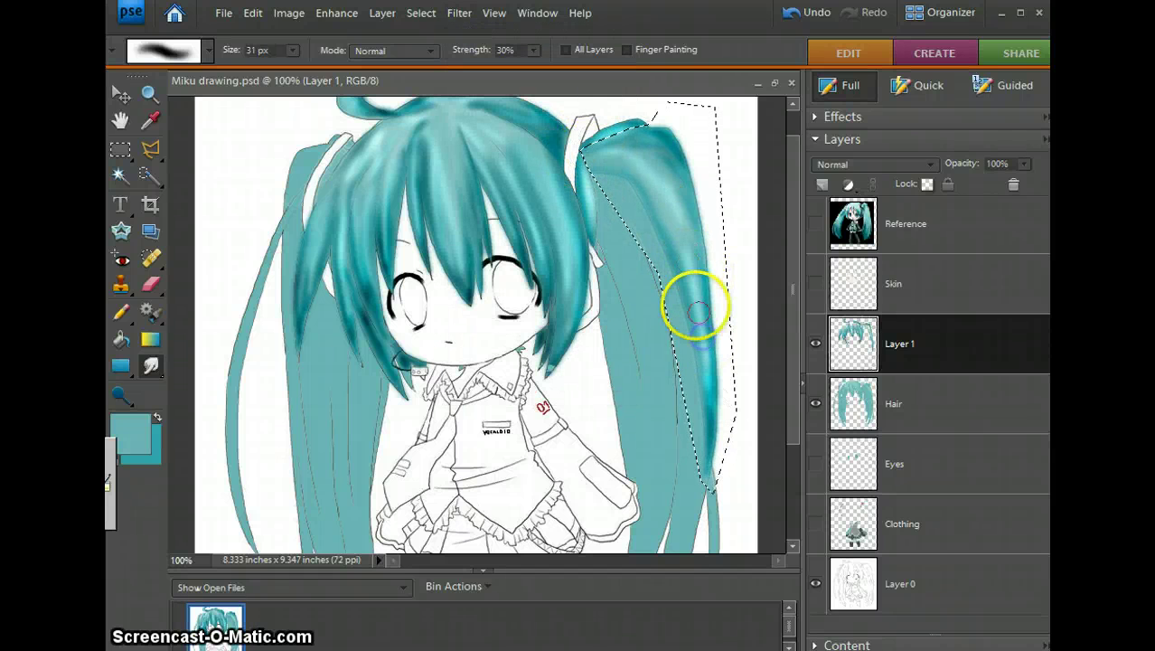
{"action": "left_click_drag", "start_coordinate": [697, 312], "coordinate": [675, 228]}
{"action": "mouse_move", "coordinate": [712, 390]}
{"action": "left_mouse_down"}
{"action": "mouse_move", "coordinate": [709, 444]}
{"action": "mouse_move", "coordinate": [714, 366]}
{"action": "mouse_move", "coordinate": [658, 145]}
{"action": "mouse_move", "coordinate": [668, 140]}
{"action": "mouse_move", "coordinate": [647, 147]}
{"action": "mouse_move", "coordinate": [676, 160]}
{"action": "mouse_move", "coordinate": [627, 149]}
{"action": "mouse_move", "coordinate": [601, 162]}
{"action": "mouse_move", "coordinate": [632, 183]}
{"action": "mouse_move", "coordinate": [655, 171]}
{"action": "mouse_move", "coordinate": [620, 158]}
{"action": "left_mouse_up"}
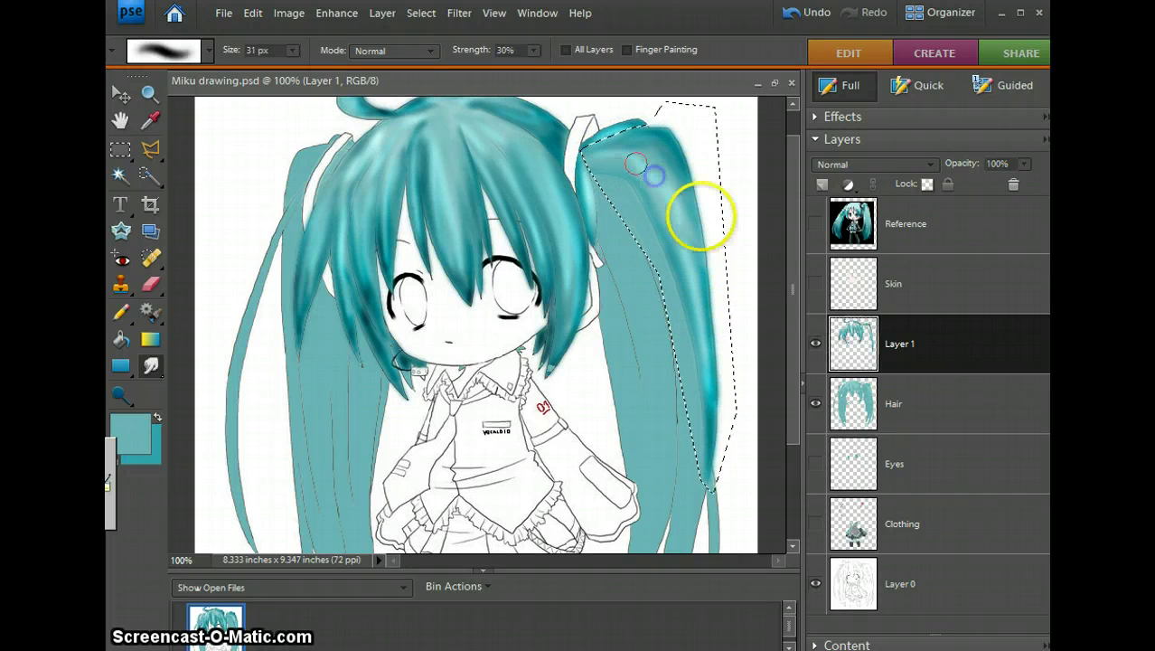
{"action": "mouse_move", "coordinate": [683, 252]}
{"action": "left_mouse_down"}
{"action": "mouse_move", "coordinate": [683, 239]}
{"action": "mouse_move", "coordinate": [714, 461]}
{"action": "left_mouse_up"}
{"action": "left_click_drag", "start_coordinate": [713, 520], "coordinate": [659, 519]}
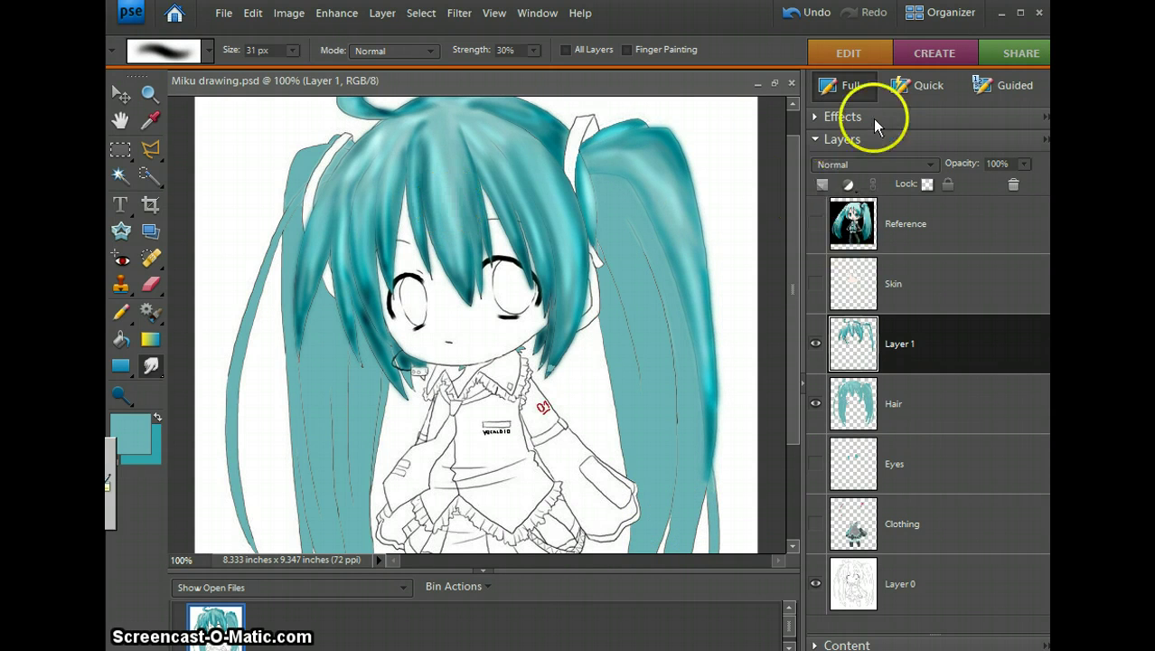
Touch up the pale hair tips beside the collar on Layer 1 with a 3 px darker teal pencil, erasing overspill and smudging the patches smooth.
{"action": "left_click_drag", "start_coordinate": [791, 268], "coordinate": [793, 310]}
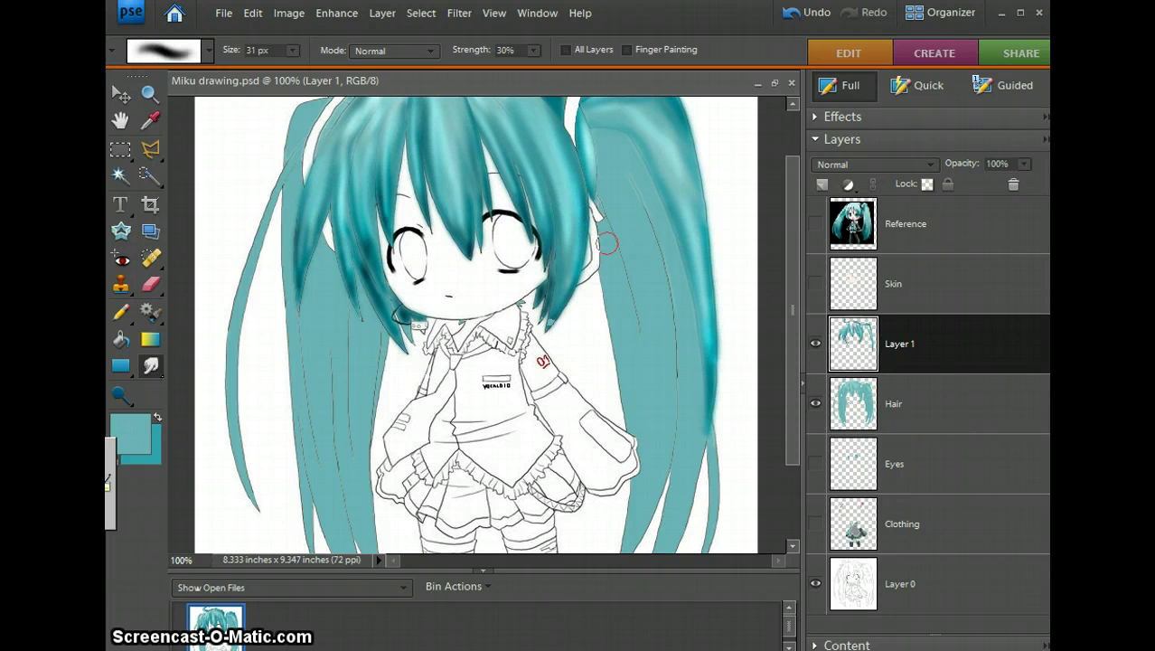
{"action": "left_click", "coordinate": [150, 98]}
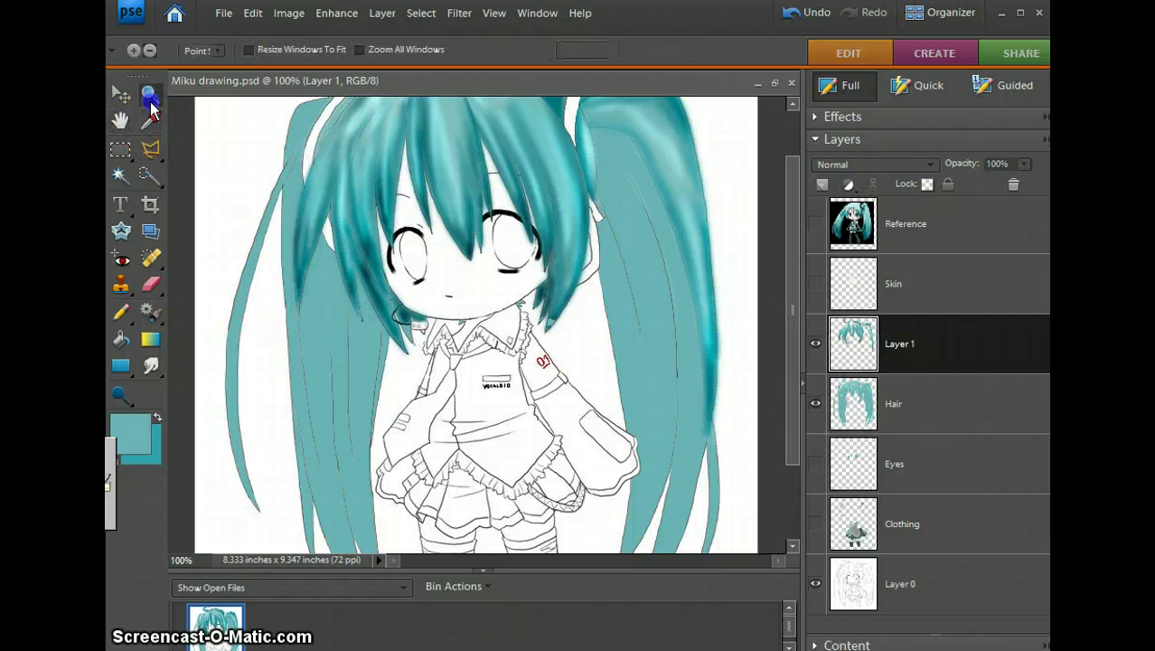
{"action": "left_click", "coordinate": [539, 312]}
{"action": "left_click", "coordinate": [562, 317]}
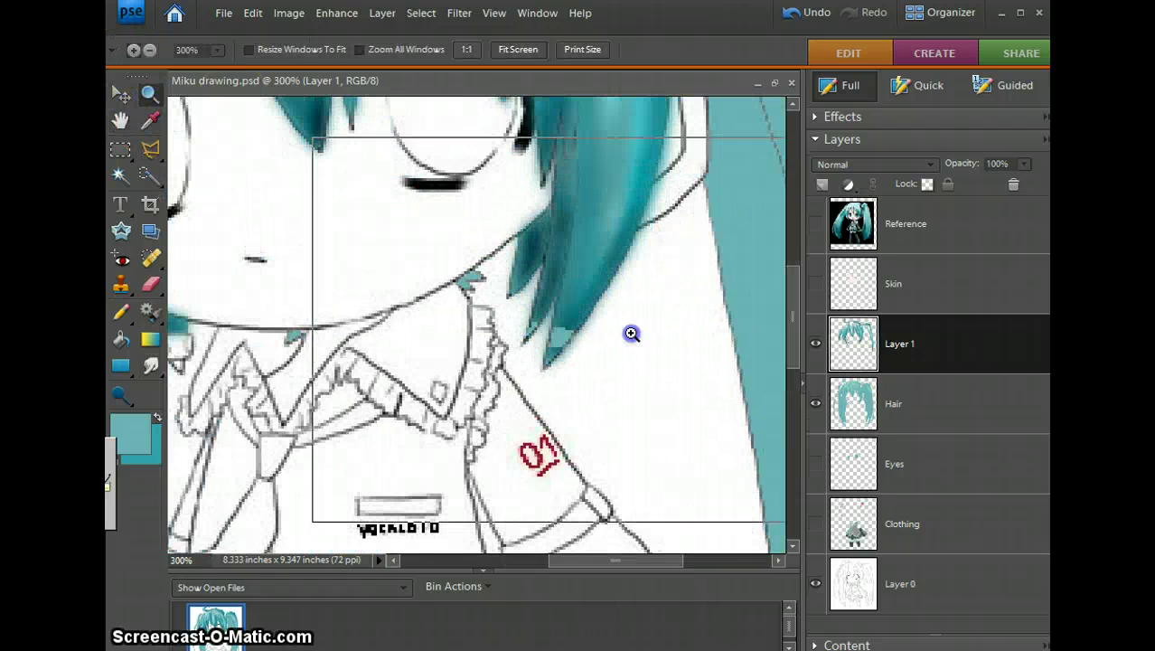
{"action": "left_click", "coordinate": [630, 332]}
{"action": "left_click", "coordinate": [119, 315]}
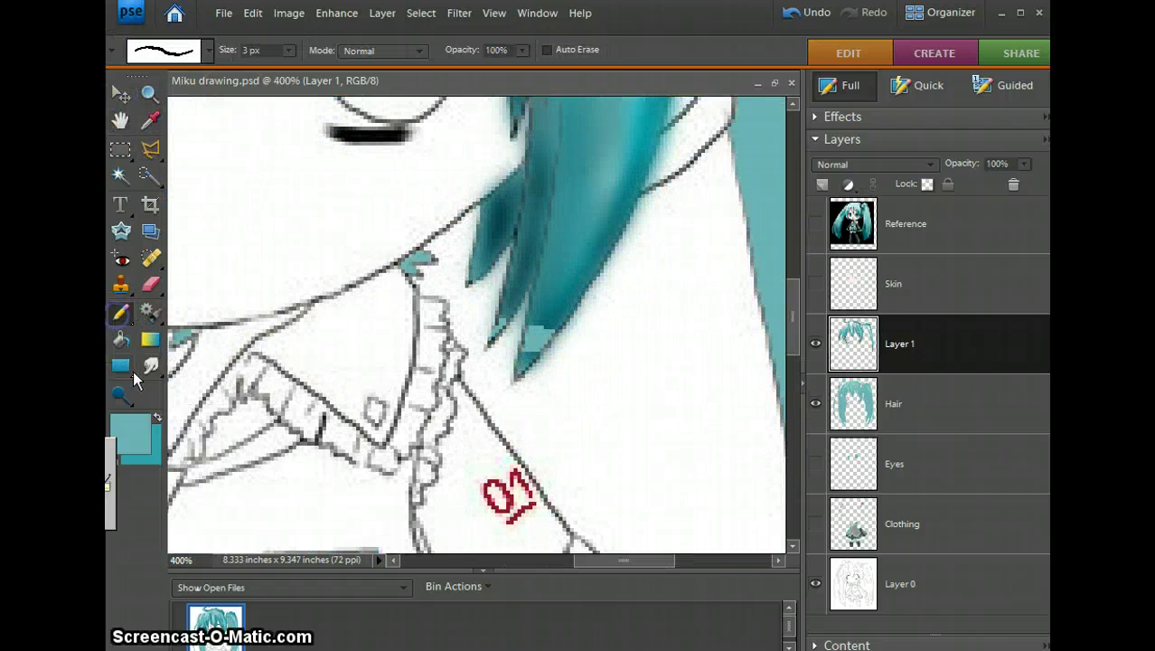
{"action": "key", "text": "x"}
{"action": "left_click_drag", "start_coordinate": [521, 311], "coordinate": [533, 316]}
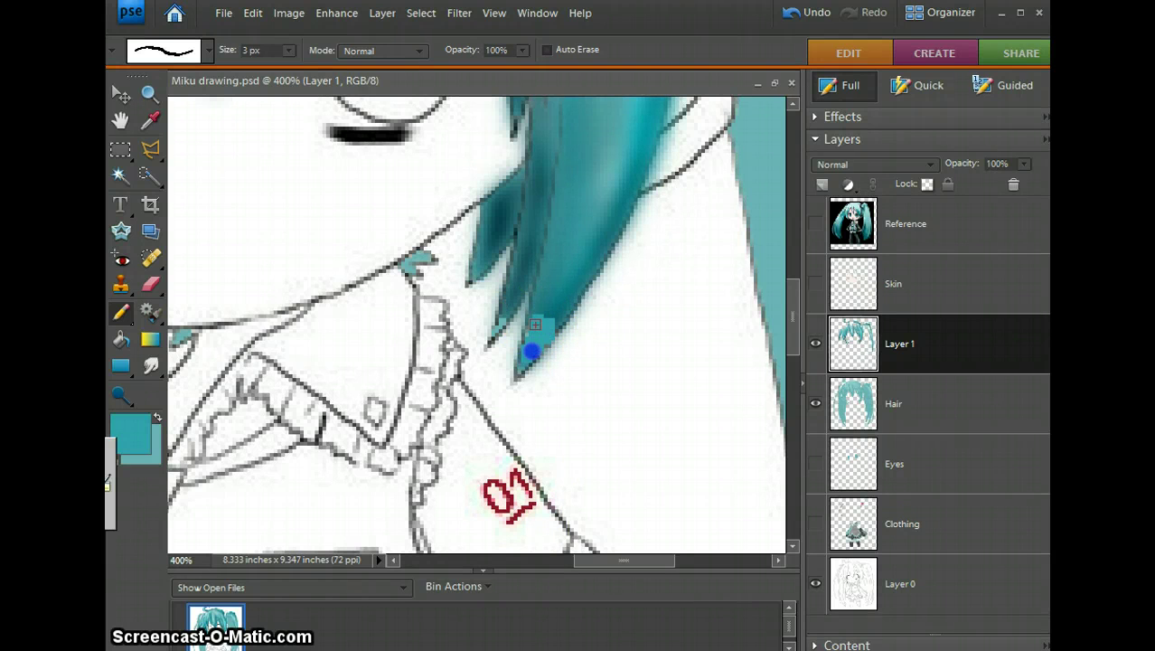
{"action": "mouse_move", "coordinate": [470, 271]}
{"action": "left_mouse_down"}
{"action": "mouse_move", "coordinate": [478, 326]}
{"action": "mouse_move", "coordinate": [499, 315]}
{"action": "mouse_move", "coordinate": [273, 304]}
{"action": "mouse_move", "coordinate": [464, 332]}
{"action": "mouse_move", "coordinate": [480, 310]}
{"action": "left_mouse_up"}
{"action": "left_click", "coordinate": [150, 283]}
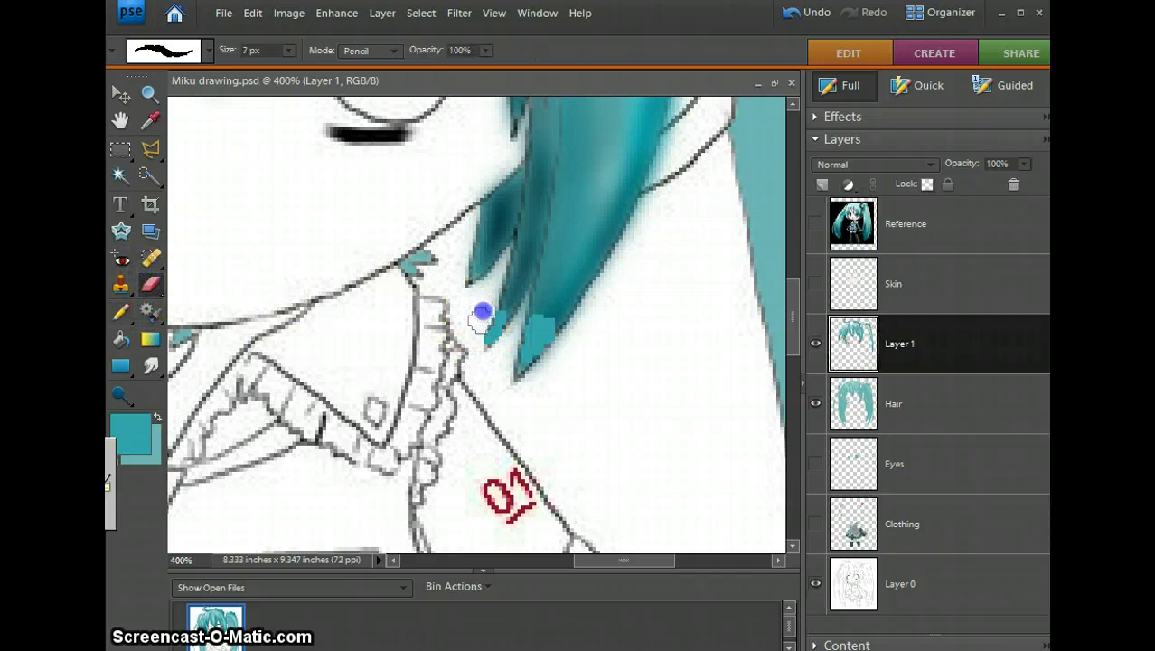
{"action": "left_click", "coordinate": [376, 307]}
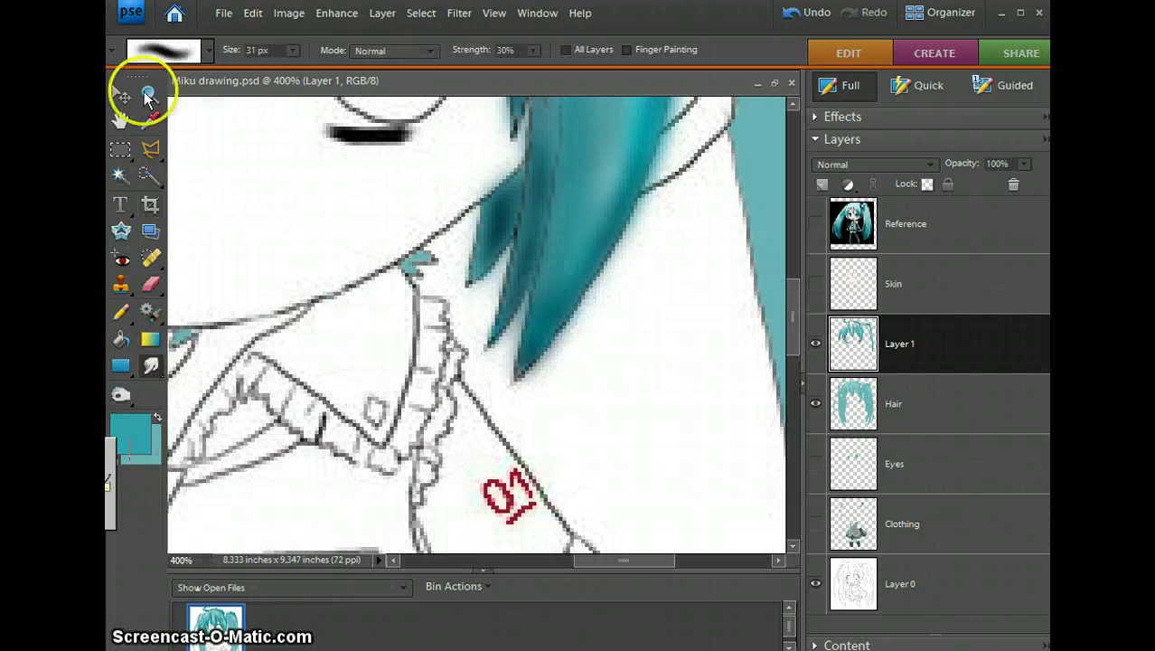
Select the connected hair area on the Hair layer with the Magic Wand at tolerance 32.
{"action": "left_click", "coordinate": [149, 94]}
{"action": "left_click", "coordinate": [331, 278]}
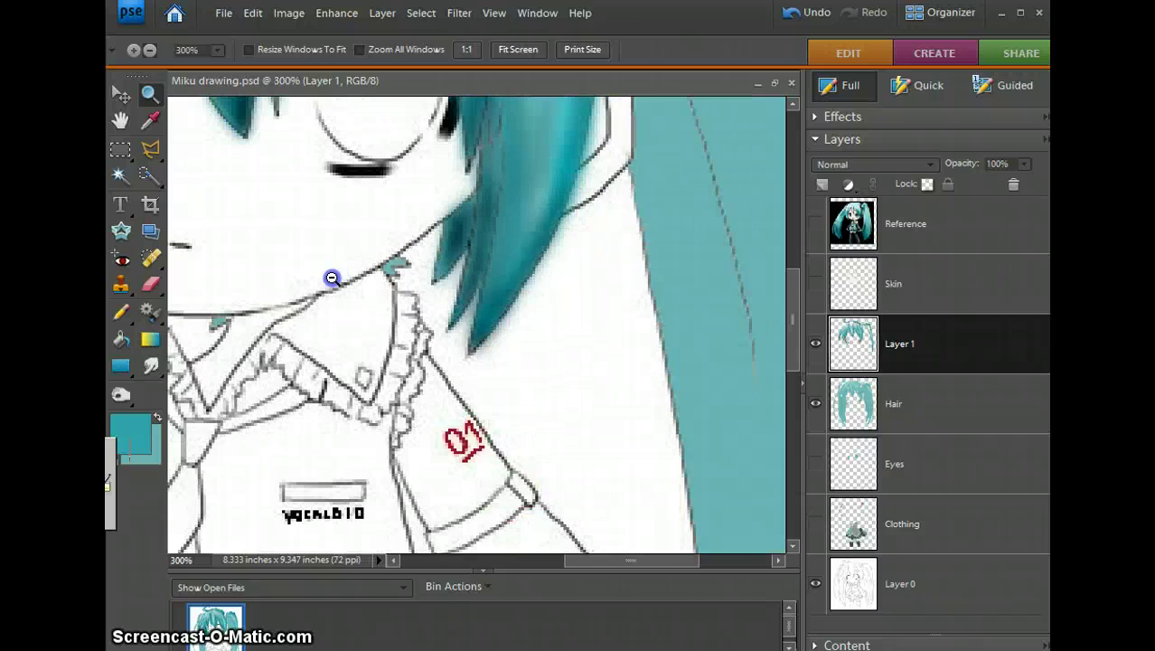
{"action": "left_click", "coordinate": [332, 278]}
{"action": "left_click", "coordinate": [489, 296]}
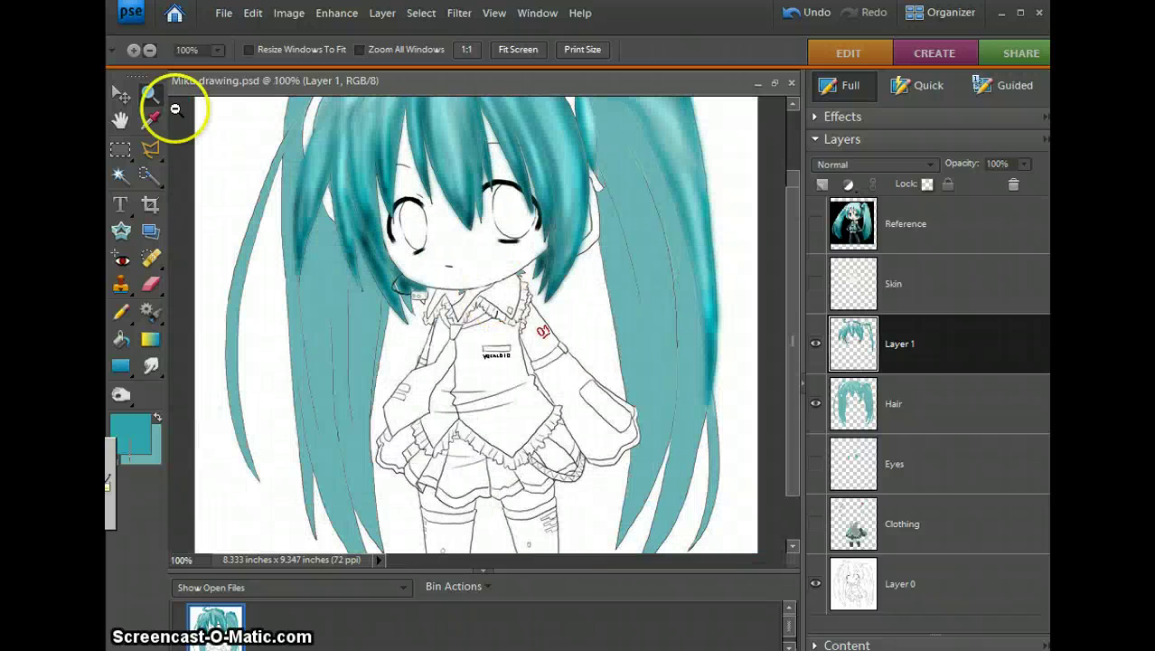
{"action": "left_click", "coordinate": [633, 267]}
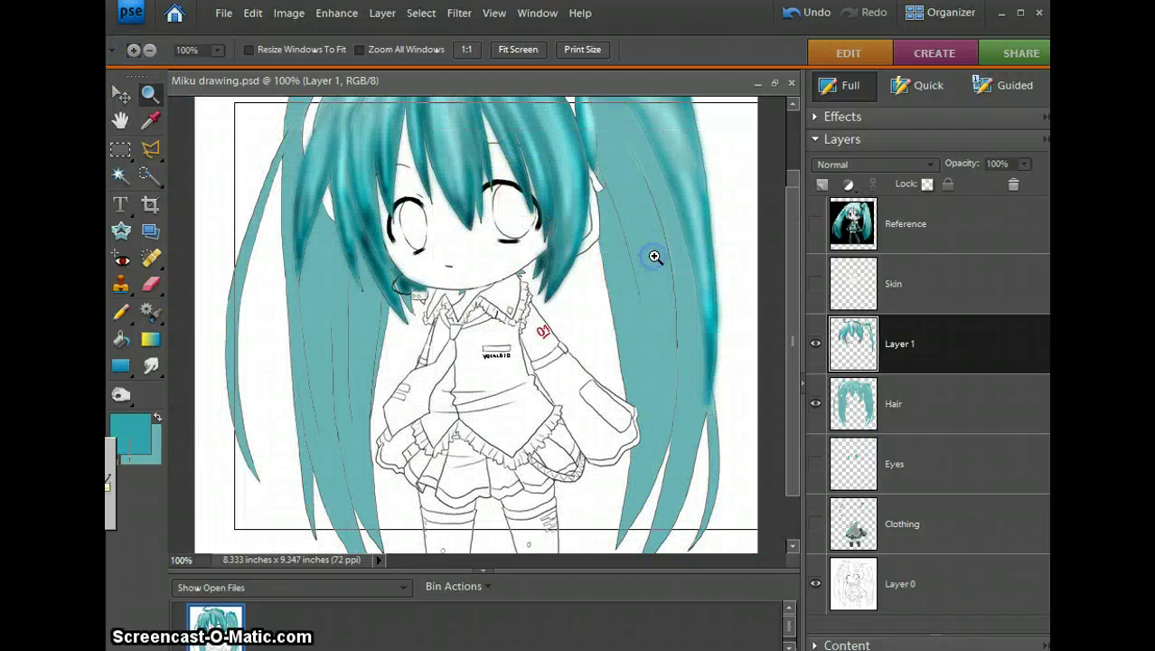
{"action": "left_click_drag", "start_coordinate": [796, 316], "coordinate": [794, 219]}
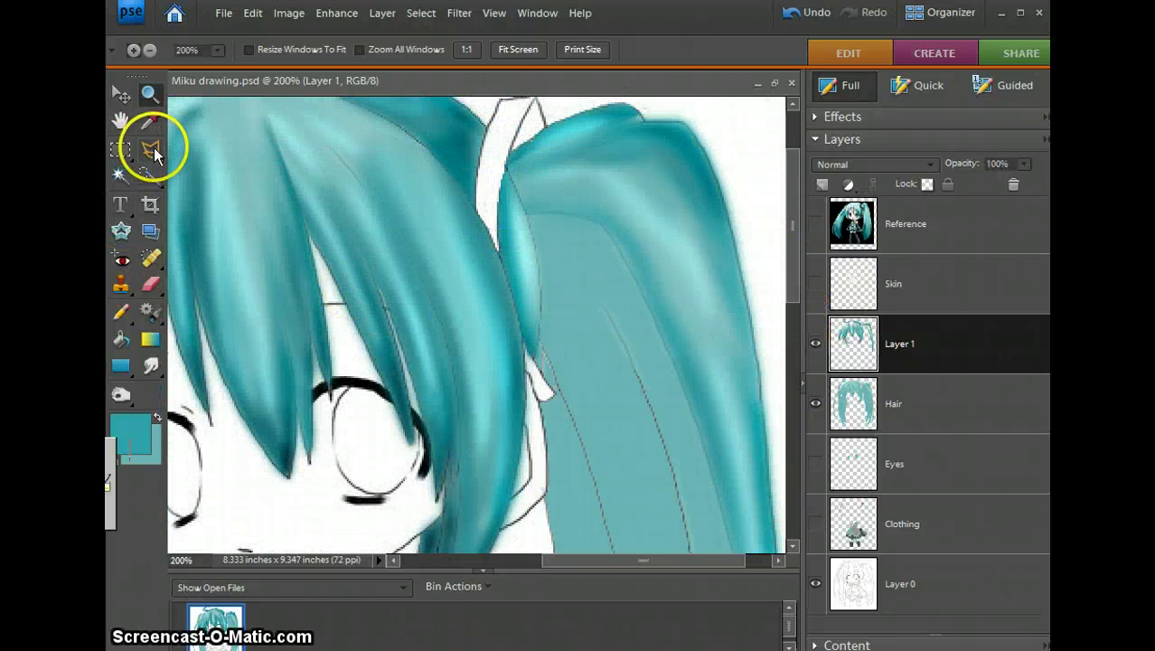
{"action": "left_click", "coordinate": [119, 170]}
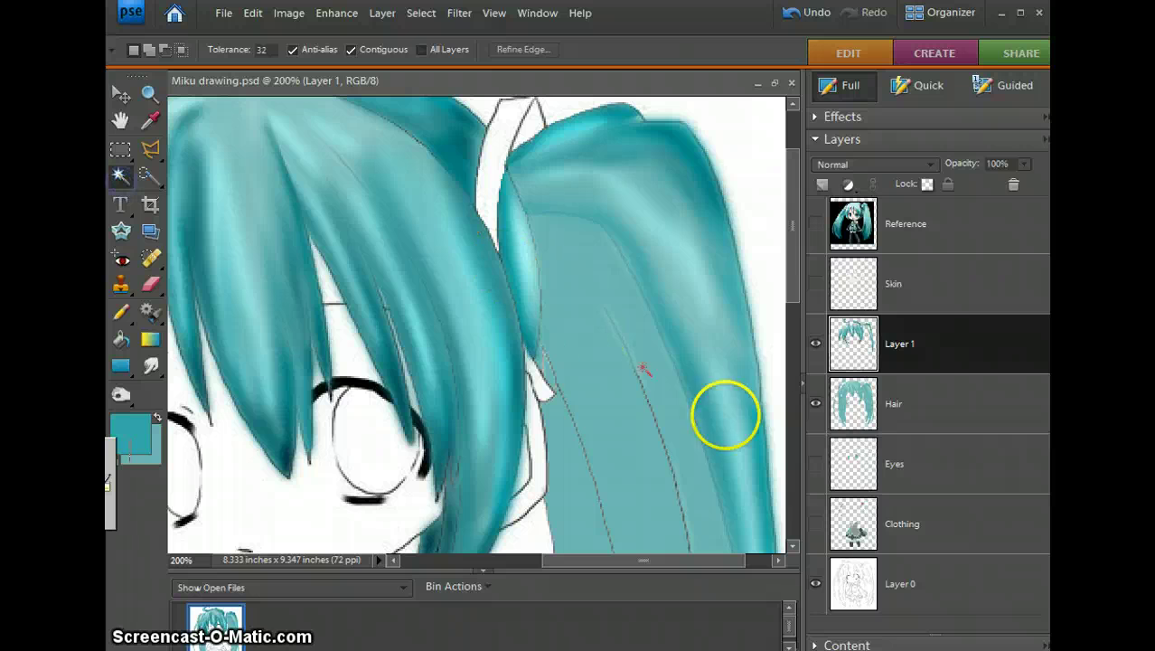
{"action": "left_click", "coordinate": [853, 410]}
{"action": "left_click", "coordinate": [476, 350]}
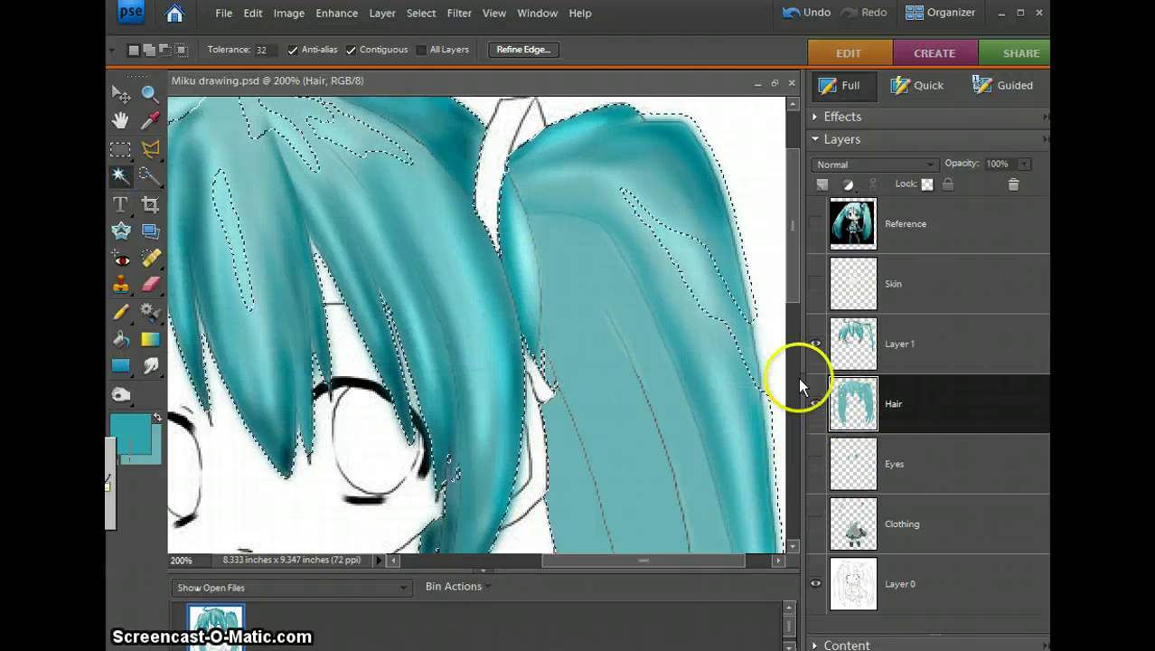
Set the Pencil to a 12 px size for shading the ponytail beside the face.
{"action": "left_click_drag", "start_coordinate": [798, 276], "coordinate": [794, 312]}
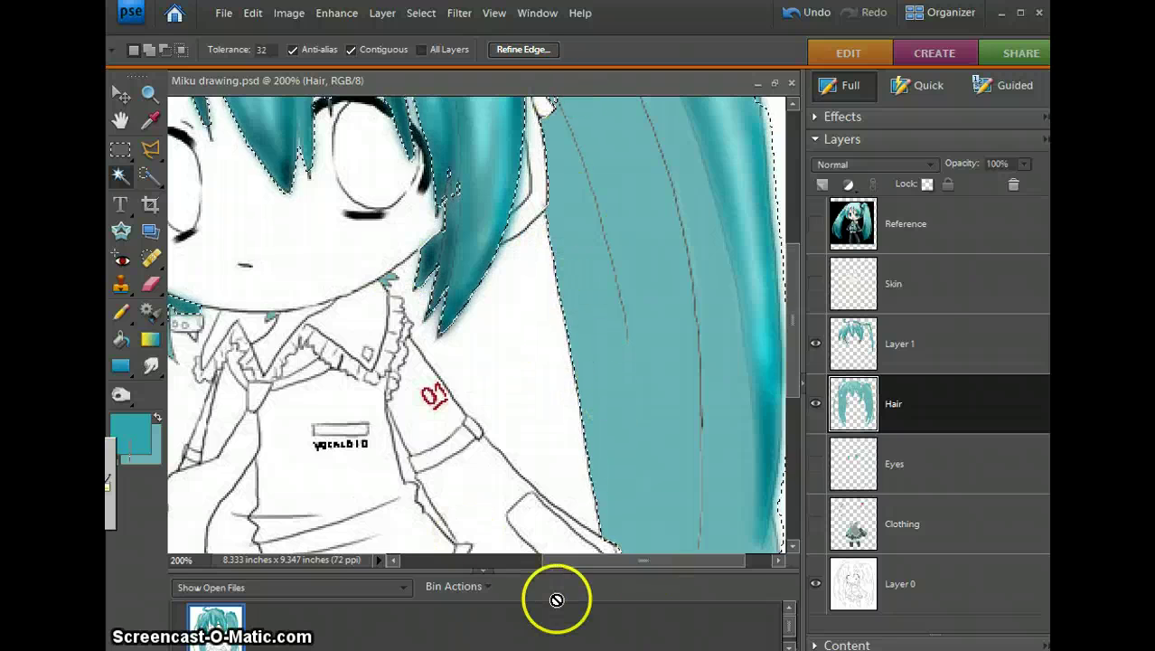
{"action": "left_click", "coordinate": [547, 561]}
{"action": "left_click_drag", "start_coordinate": [547, 565], "coordinate": [557, 565]}
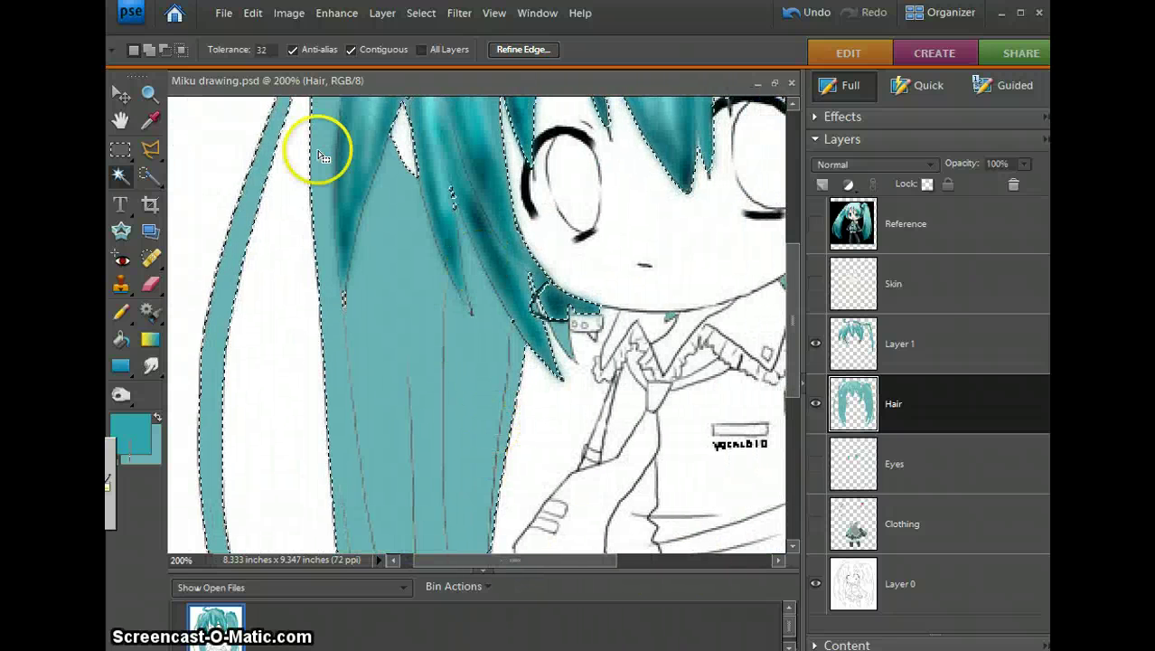
{"action": "left_click_drag", "start_coordinate": [443, 567], "coordinate": [594, 562]}
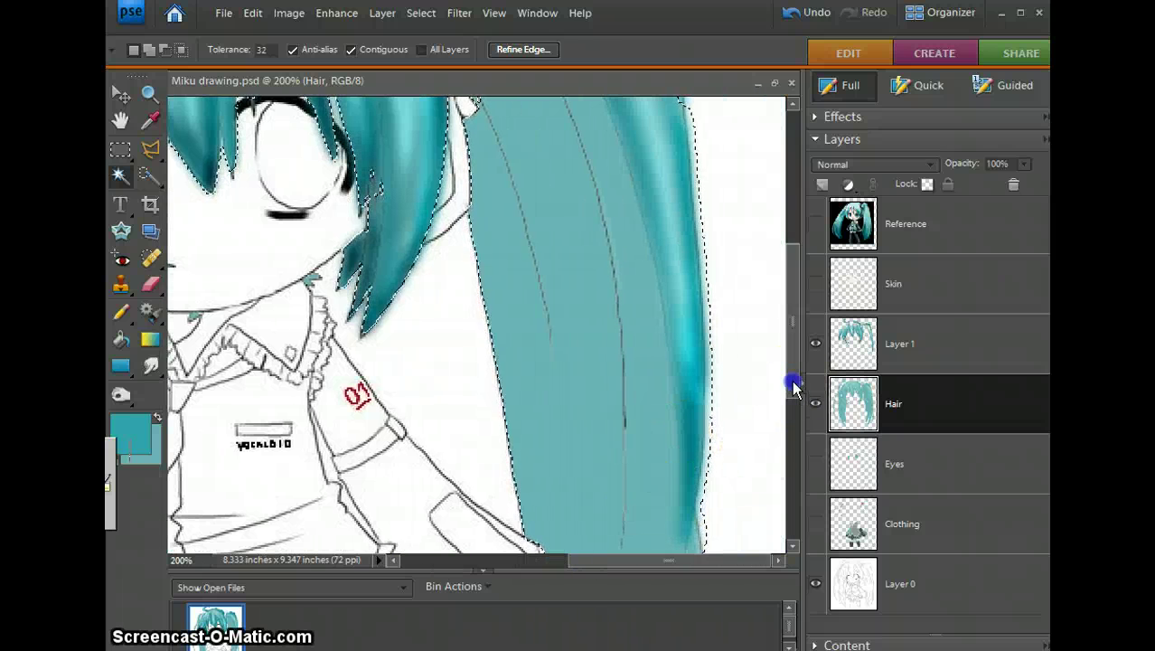
{"action": "left_click_drag", "start_coordinate": [794, 387], "coordinate": [817, 253]}
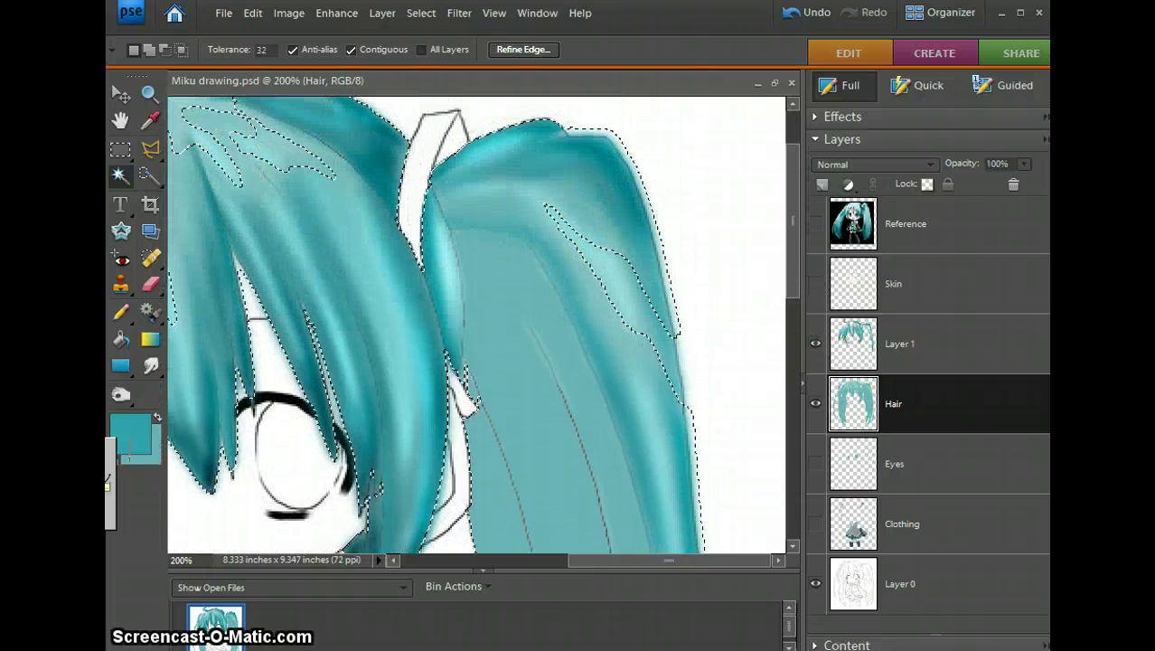
{"action": "left_click", "coordinate": [119, 308]}
{"action": "mouse_move", "coordinate": [817, 307]}
{"action": "left_mouse_down"}
{"action": "mouse_move", "coordinate": [793, 284]}
{"action": "mouse_move", "coordinate": [779, 402]}
{"action": "left_mouse_up"}
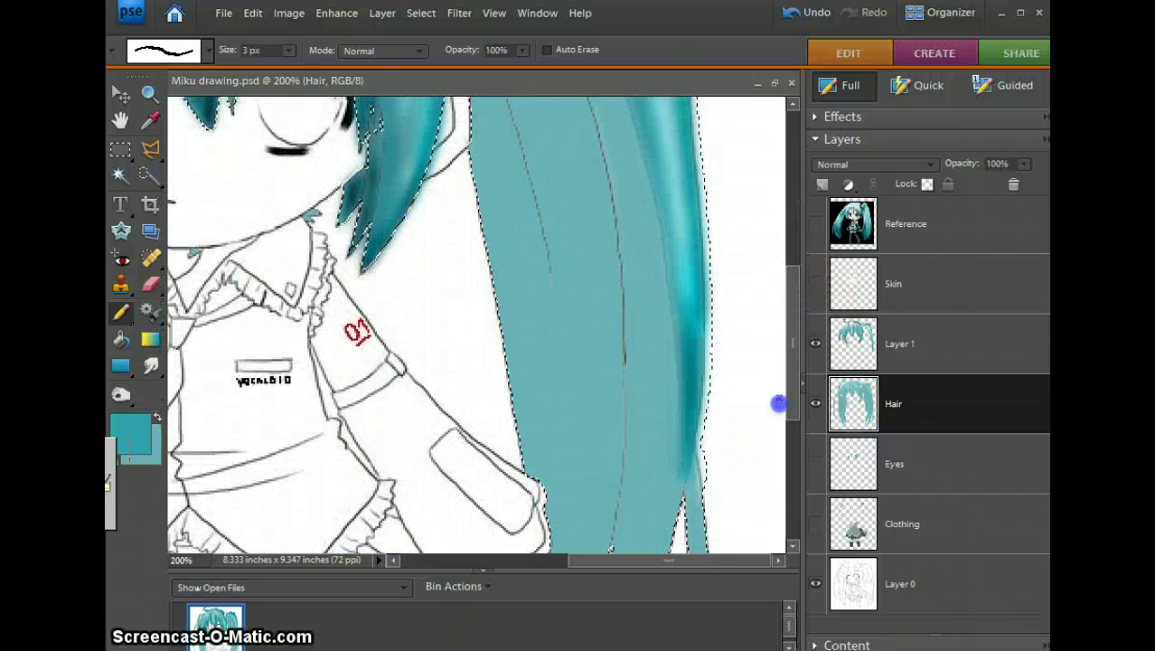
{"action": "left_click", "coordinate": [254, 52]}
{"action": "scroll", "coordinate": [254, 51], "scroll_direction": "up", "scroll_amount": 1}
{"action": "scroll", "coordinate": [254, 52], "scroll_direction": "up", "scroll_amount": 8}
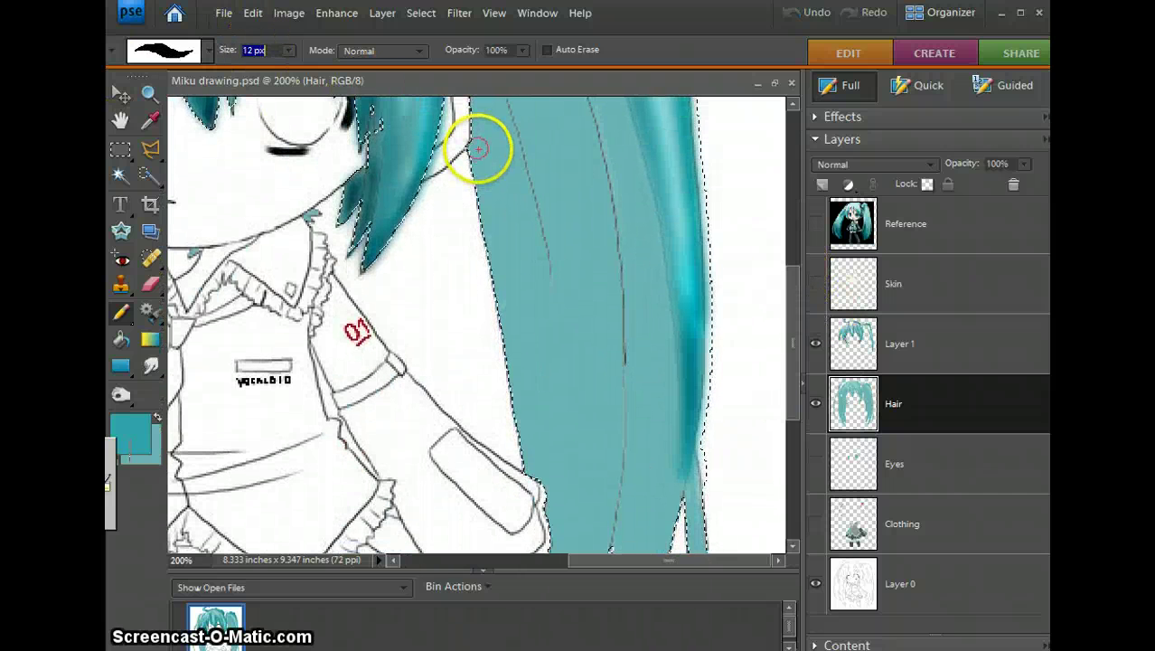
Paint darker teal down the upper inner edge of the ponytail on the Hair layer, filling the strand up to its line.
{"action": "mouse_move", "coordinate": [482, 171]}
{"action": "left_mouse_down"}
{"action": "mouse_move", "coordinate": [509, 366]}
{"action": "mouse_move", "coordinate": [544, 478]}
{"action": "left_mouse_up"}
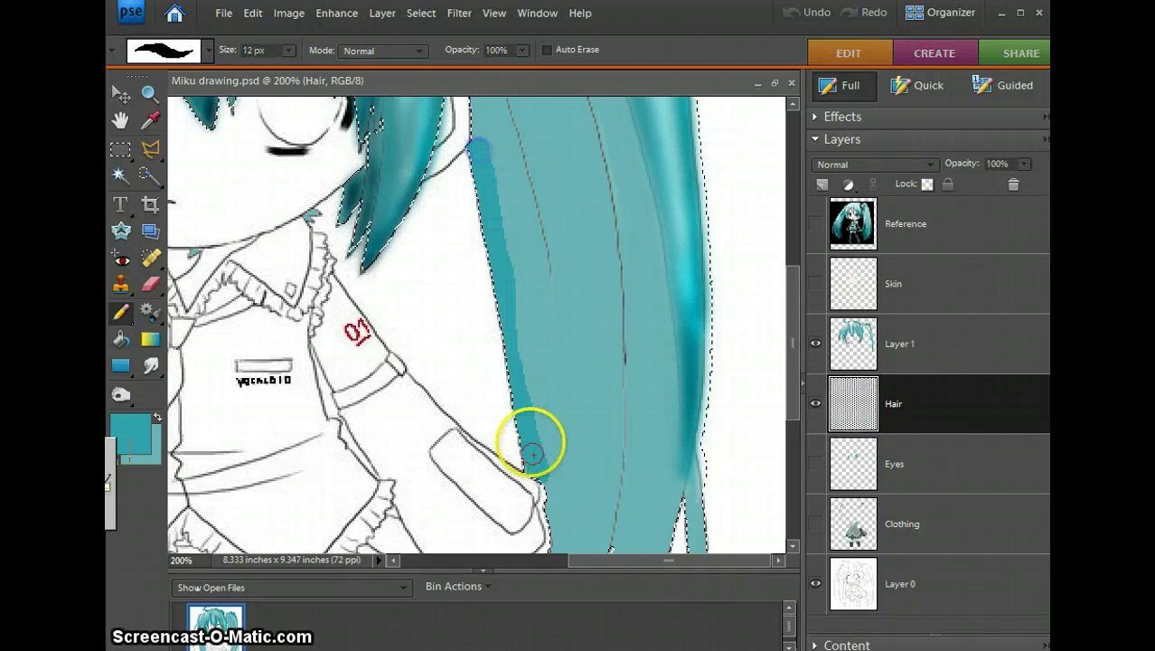
{"action": "left_click_drag", "start_coordinate": [791, 369], "coordinate": [792, 317]}
{"action": "left_click_drag", "start_coordinate": [467, 325], "coordinate": [473, 312]}
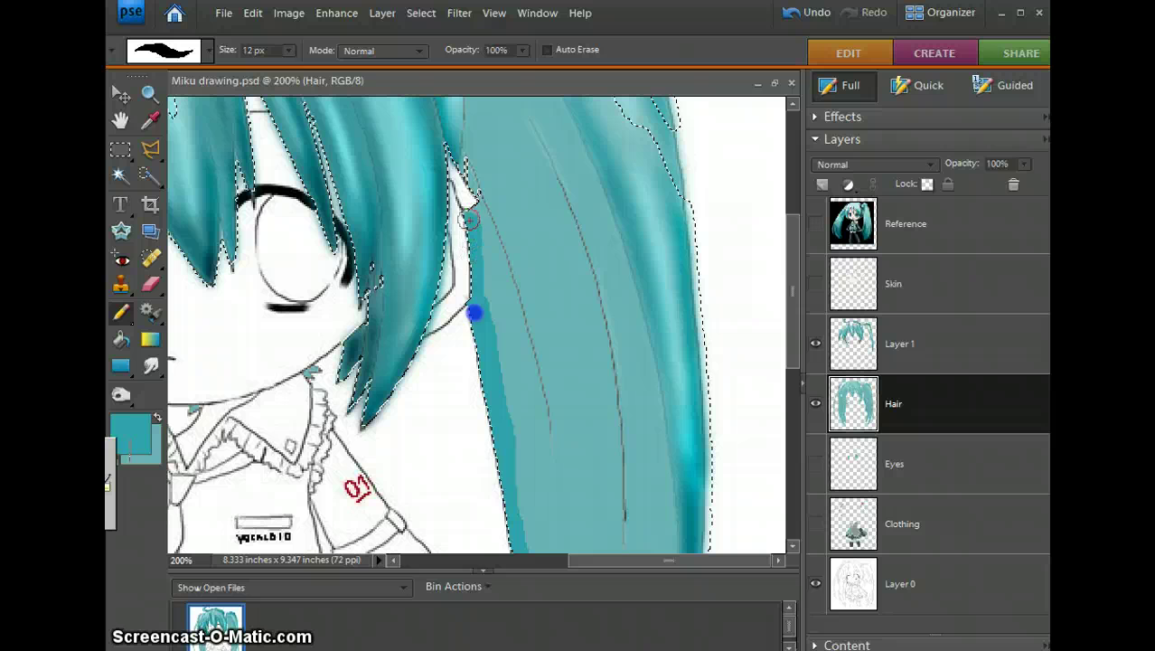
{"action": "mouse_move", "coordinate": [466, 194]}
{"action": "left_mouse_down"}
{"action": "mouse_move", "coordinate": [464, 170]}
{"action": "mouse_move", "coordinate": [471, 202]}
{"action": "left_mouse_up"}
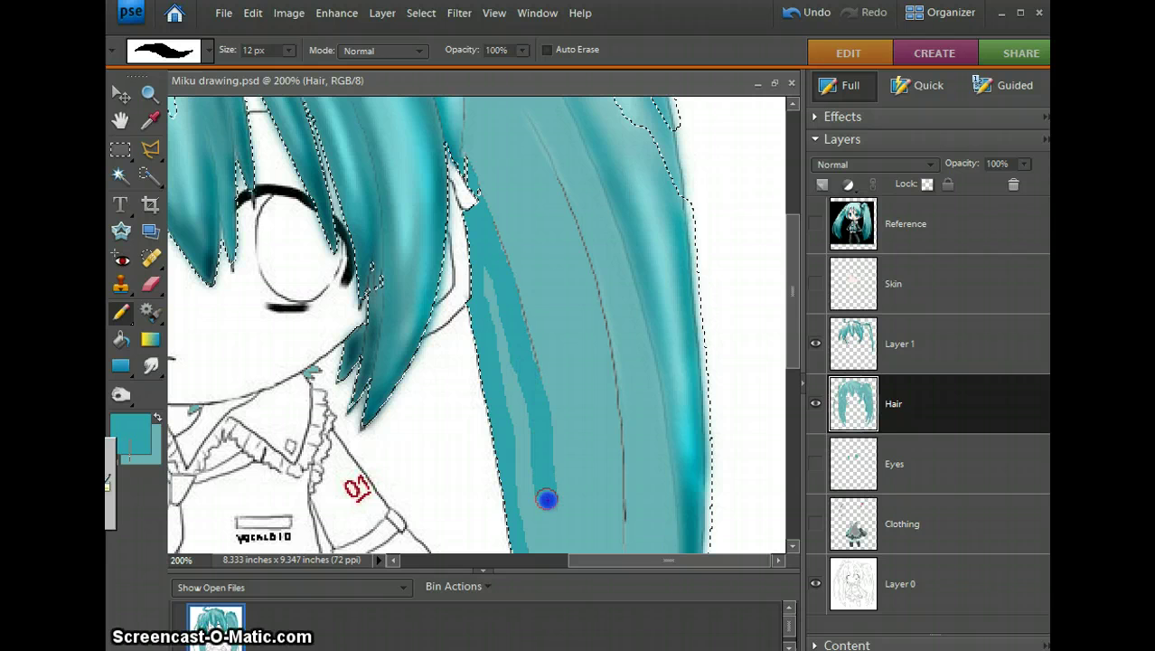
{"action": "left_click_drag", "start_coordinate": [548, 524], "coordinate": [493, 264]}
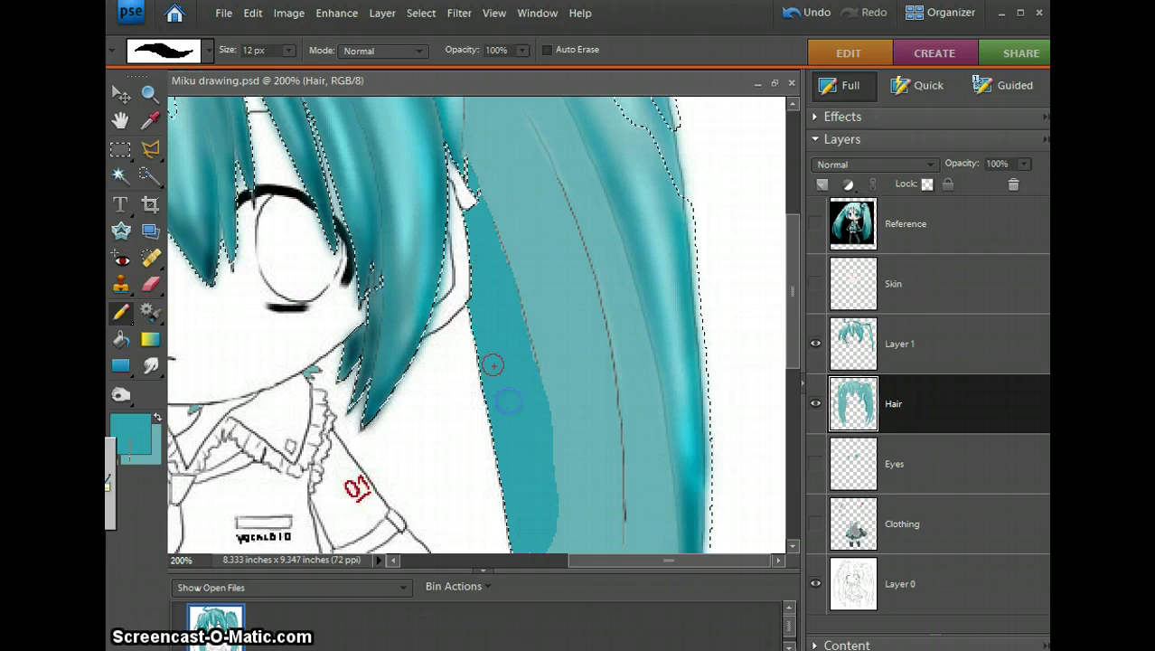
Continue the darker teal shading past the sleeve to the tip of the inner strand on the Hair layer.
{"action": "left_click_drag", "start_coordinate": [786, 310], "coordinate": [779, 439]}
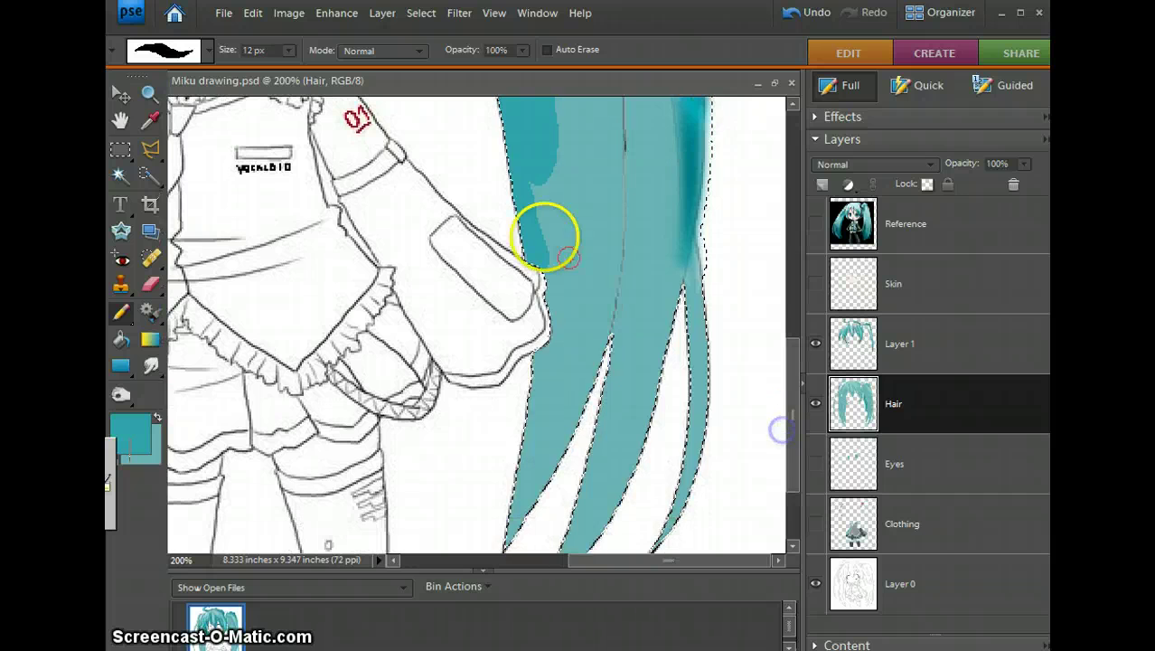
{"action": "left_click_drag", "start_coordinate": [538, 124], "coordinate": [546, 185]}
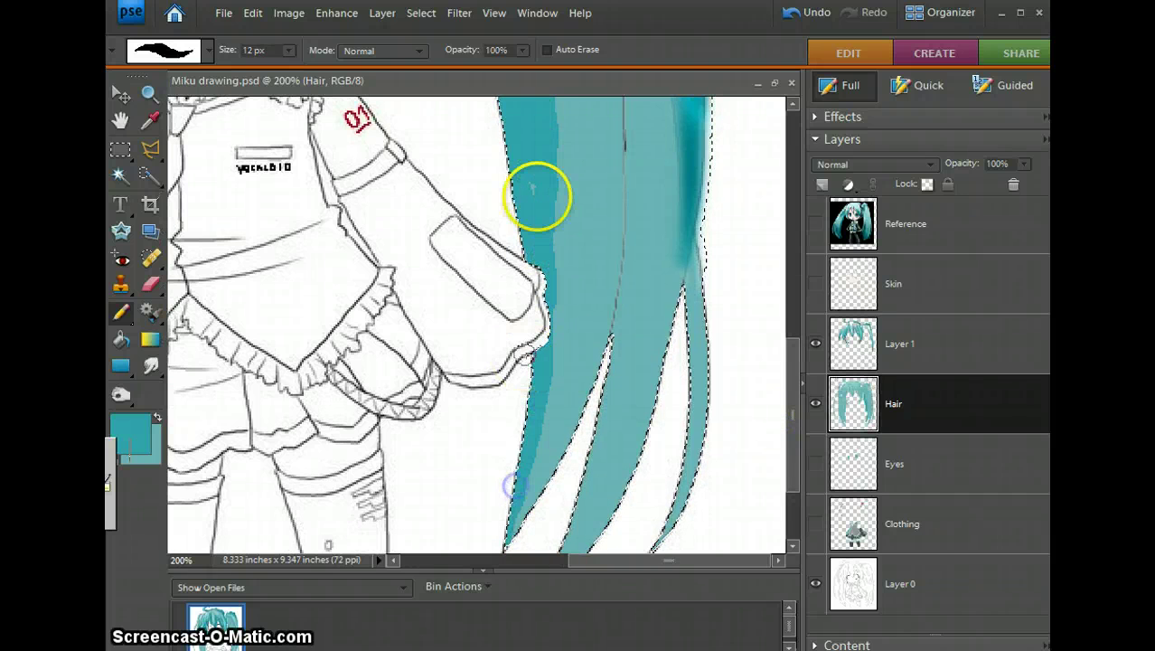
{"action": "left_click", "coordinate": [527, 172]}
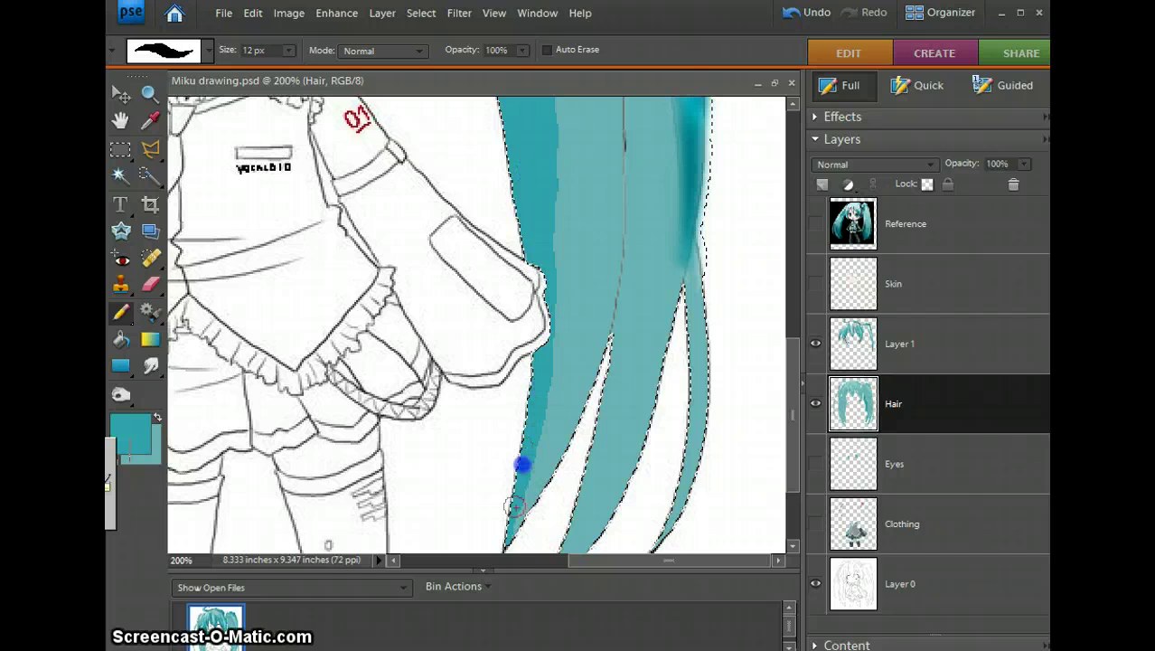
{"action": "left_click_drag", "start_coordinate": [514, 506], "coordinate": [507, 535]}
{"action": "left_click_drag", "start_coordinate": [539, 188], "coordinate": [543, 131]}
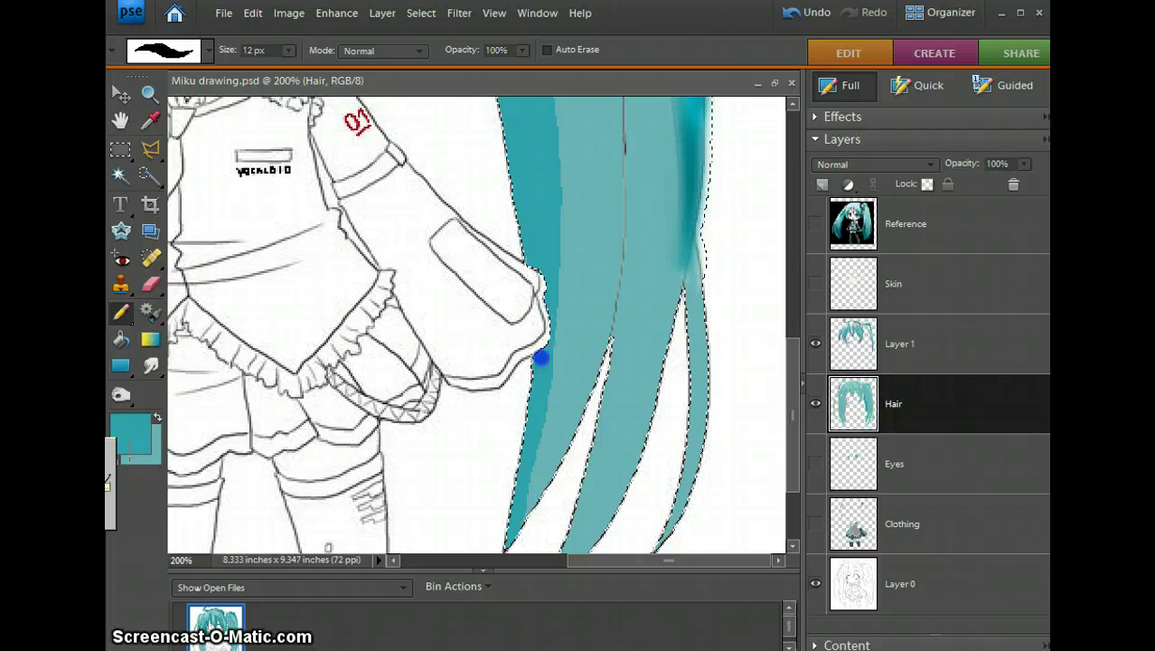
{"action": "left_click_drag", "start_coordinate": [540, 358], "coordinate": [541, 399]}
Try to outline the darkened inner strand of the ponytail with the Polygonal Lasso, from beside the ear to the tip.
{"action": "left_click", "coordinate": [789, 348]}
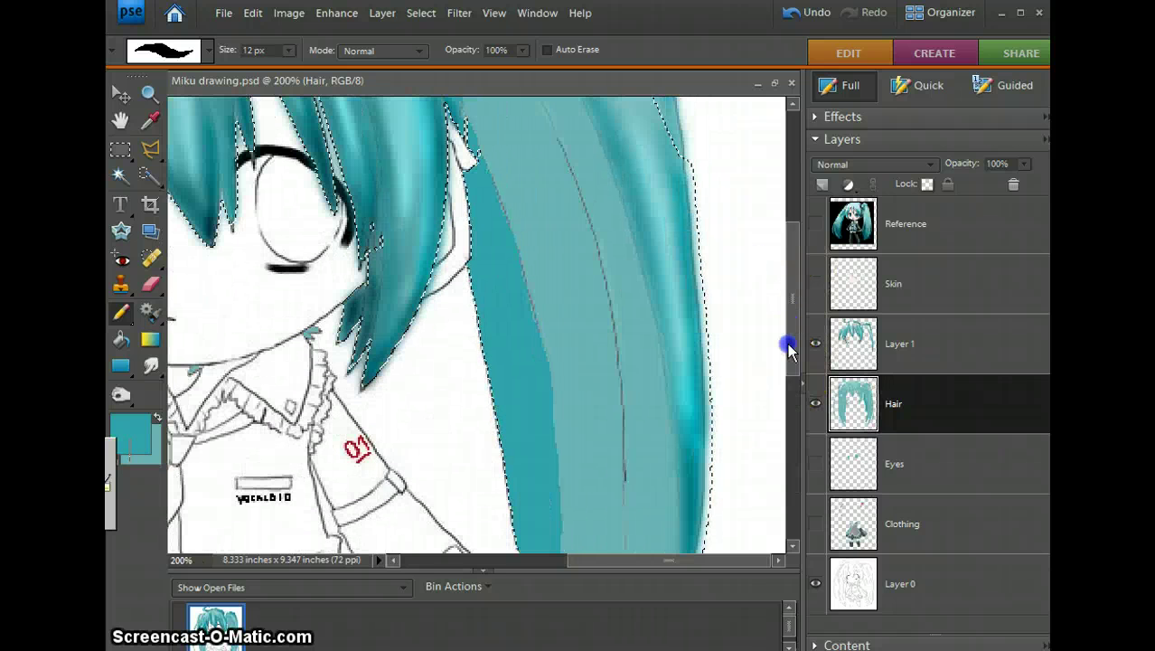
{"action": "left_click", "coordinate": [150, 149]}
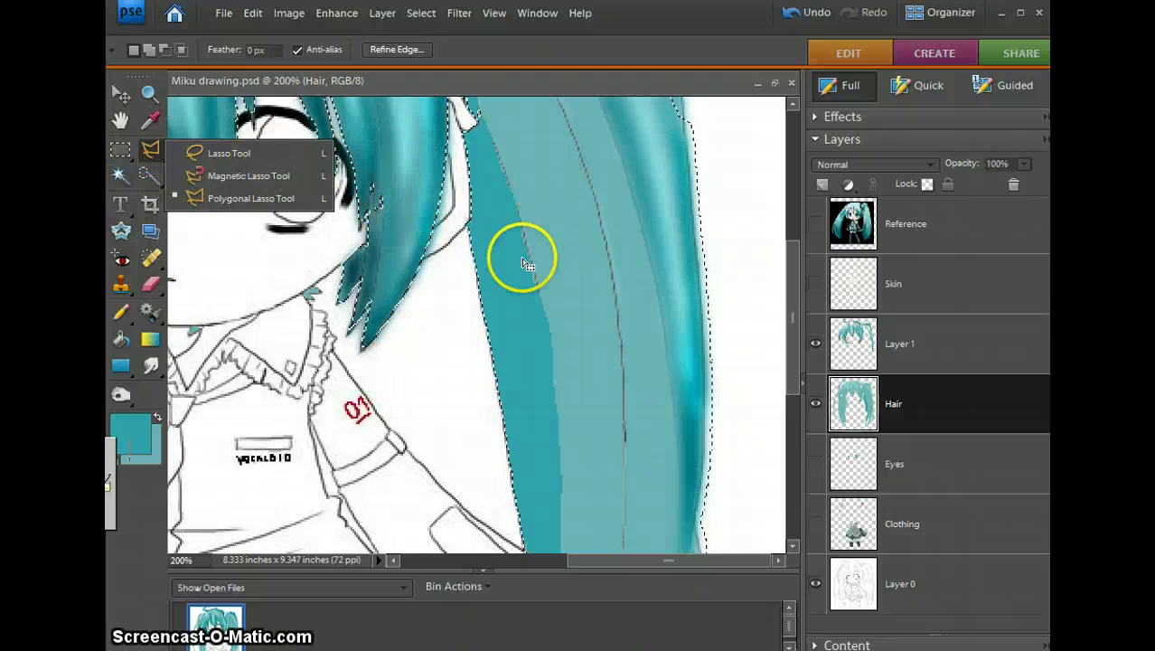
{"action": "left_click", "coordinate": [570, 300]}
{"action": "scroll", "coordinate": [503, 111], "scroll_direction": "up", "scroll_amount": 3}
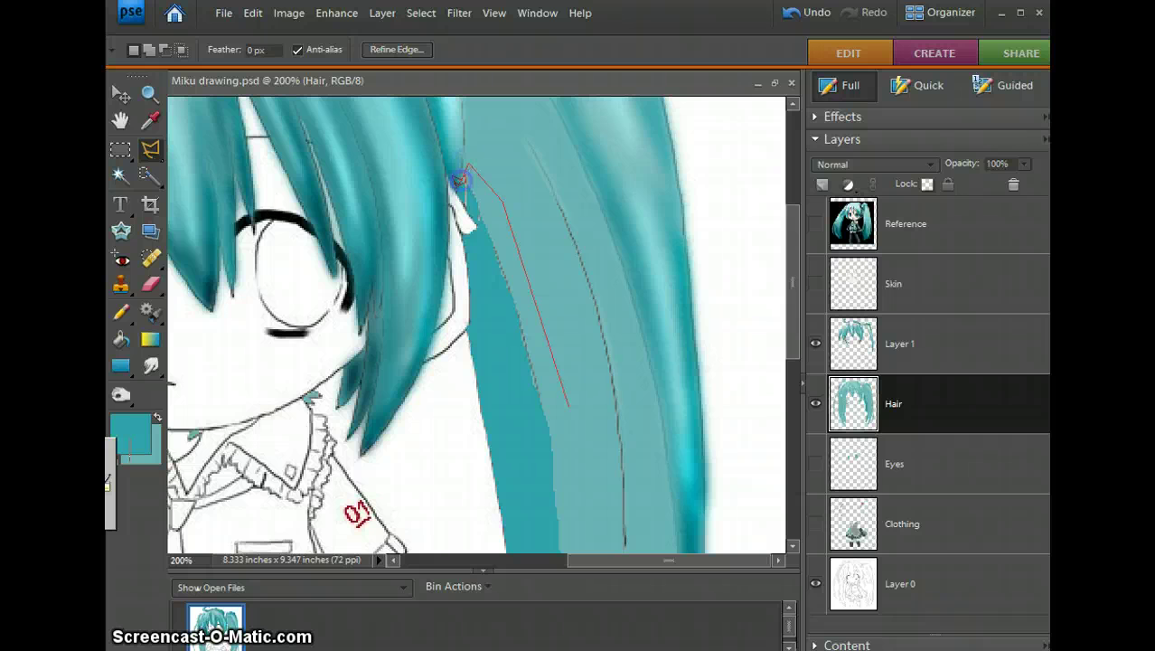
{"action": "scroll", "coordinate": [464, 422], "scroll_direction": "down", "scroll_amount": 12}
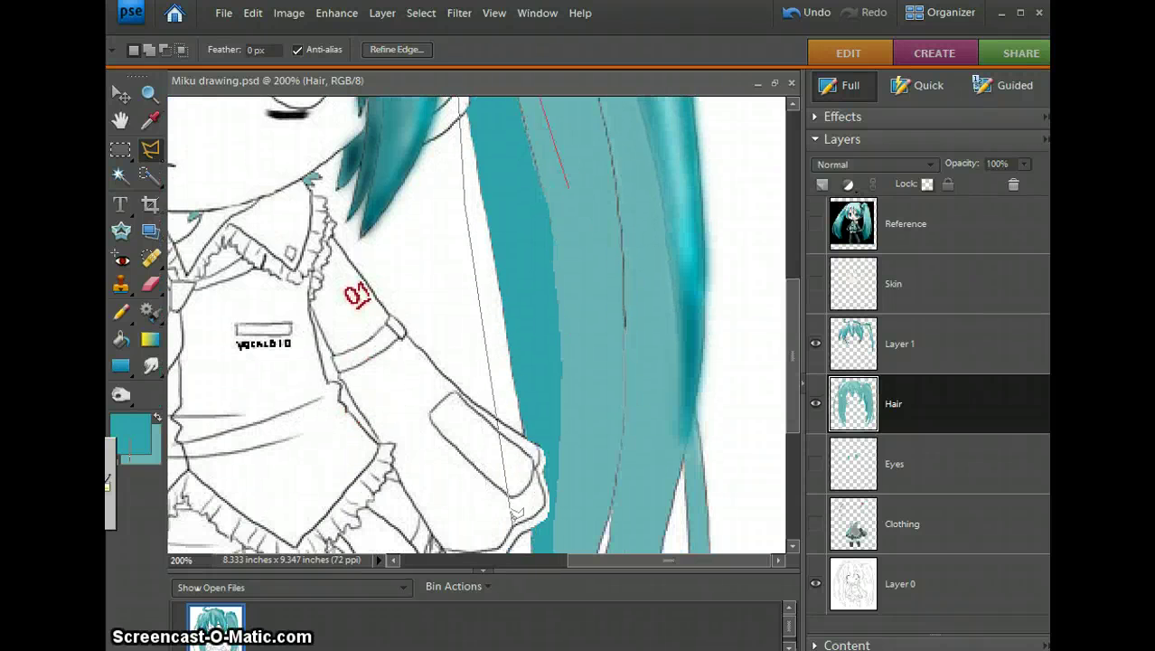
{"action": "left_click", "coordinate": [495, 493]}
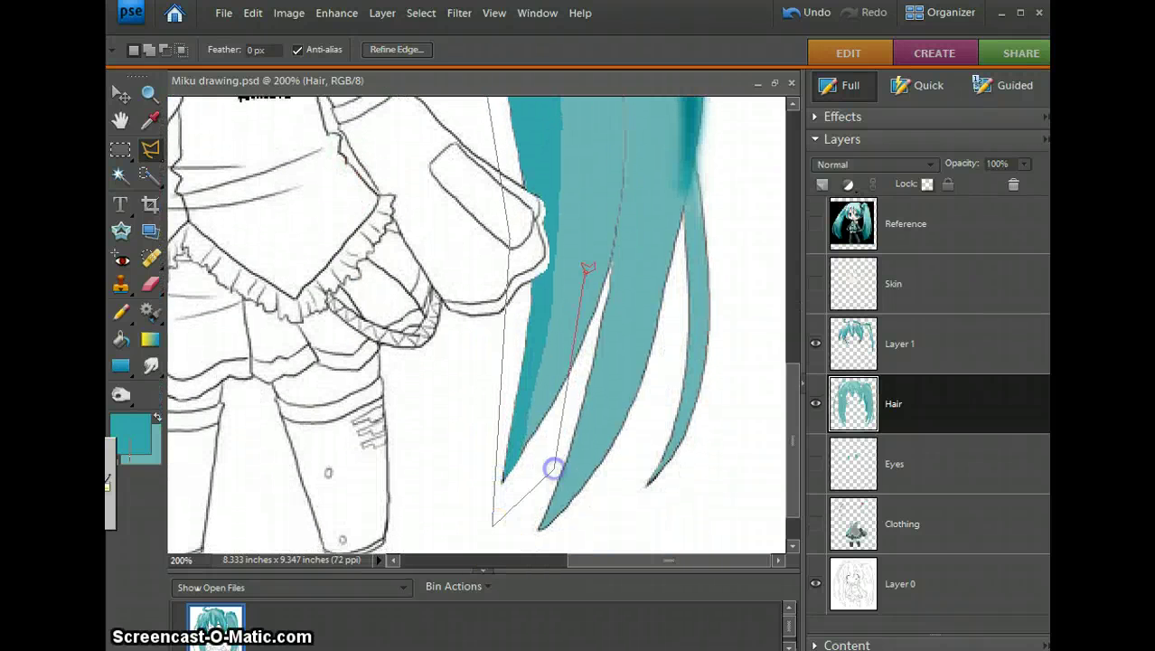
{"action": "scroll", "coordinate": [588, 253], "scroll_direction": "up", "scroll_amount": 6}
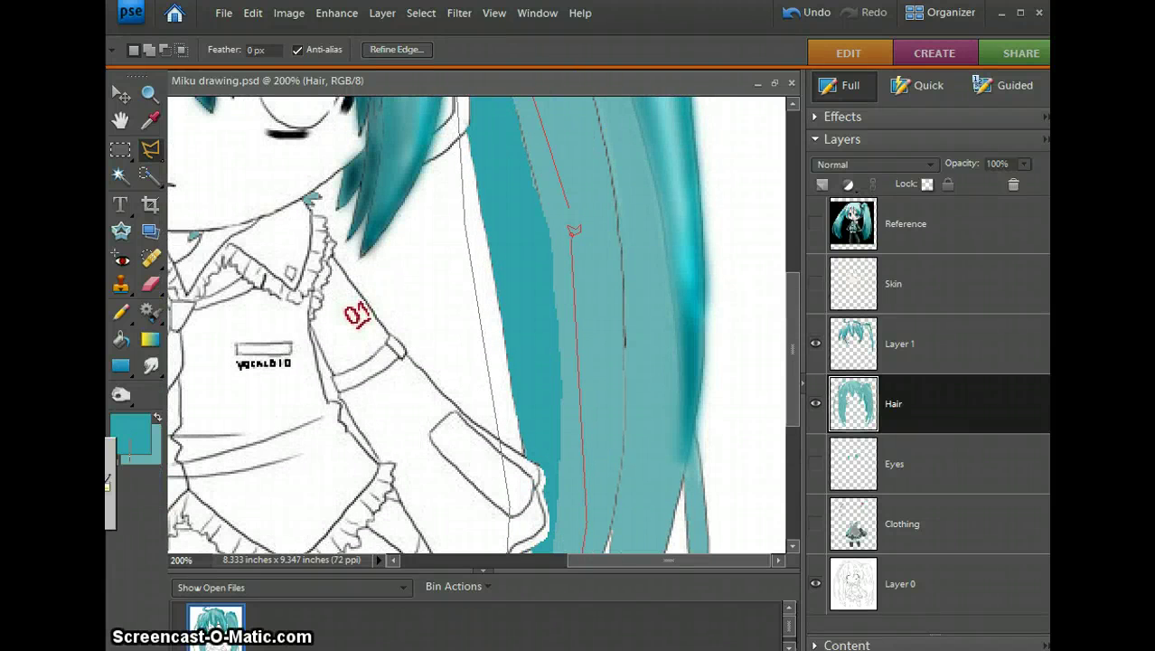
{"action": "double_click", "coordinate": [571, 238]}
Undo the lasso selection and the darker pencil shading painted on the Hair layer.
{"action": "key", "text": "ctrl+z"}
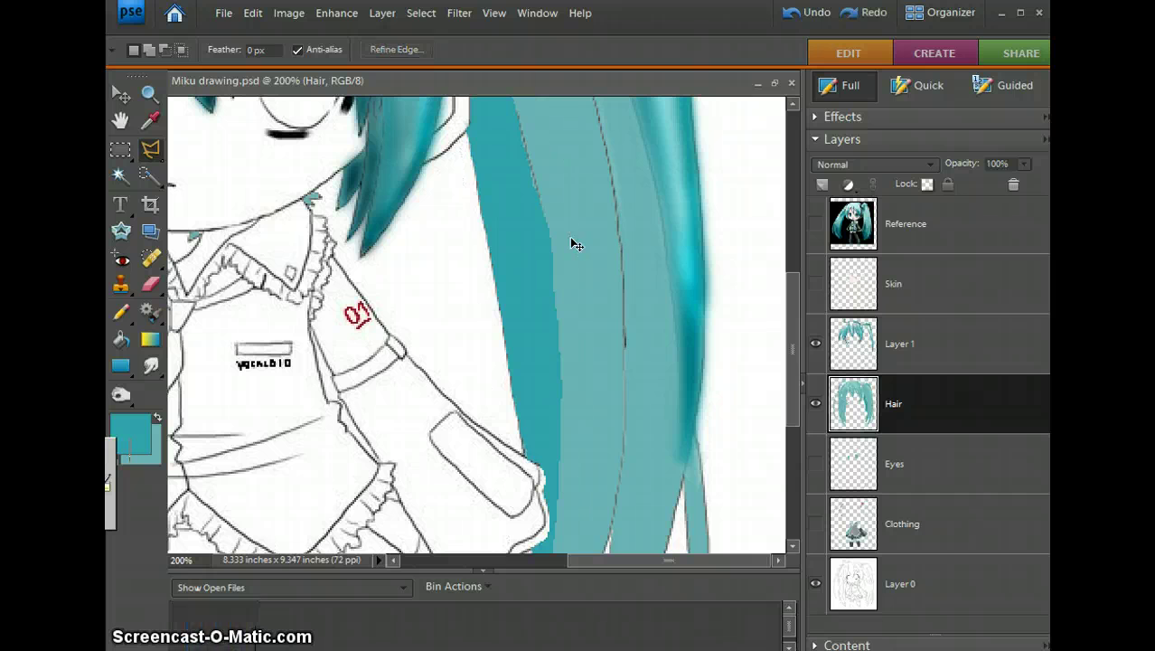
{"action": "key", "text": "ctrl+z"}
{"action": "key", "text": "ctrl+z"}
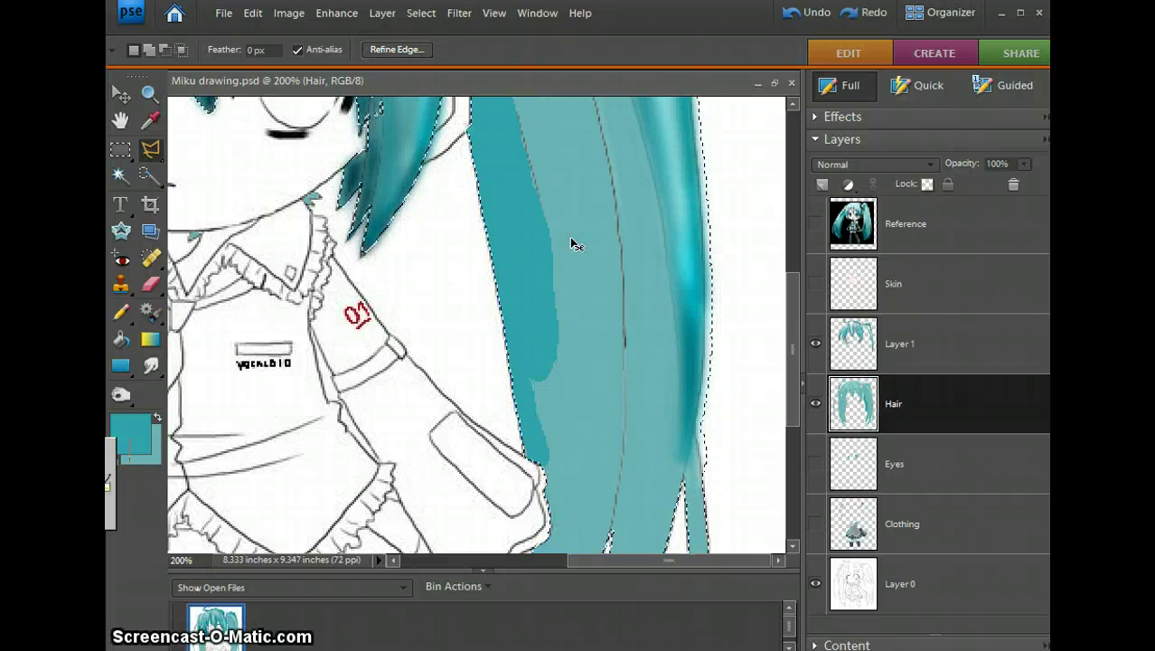
{"action": "key", "text": "ctrl+z"}
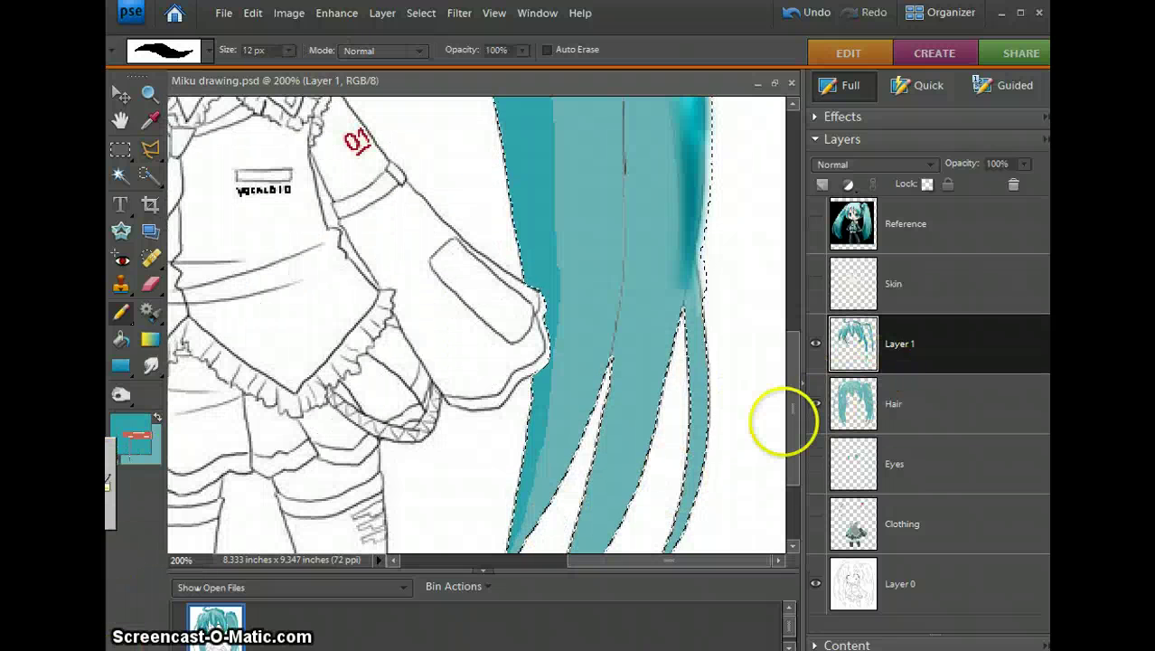
Set the dodge/burn brush to 30 px with the Midtones range for the inner ponytail strand on Layer 1.
{"action": "scroll", "coordinate": [793, 440], "scroll_direction": "up", "scroll_amount": 2}
{"action": "left_click_drag", "start_coordinate": [793, 440], "coordinate": [779, 305]}
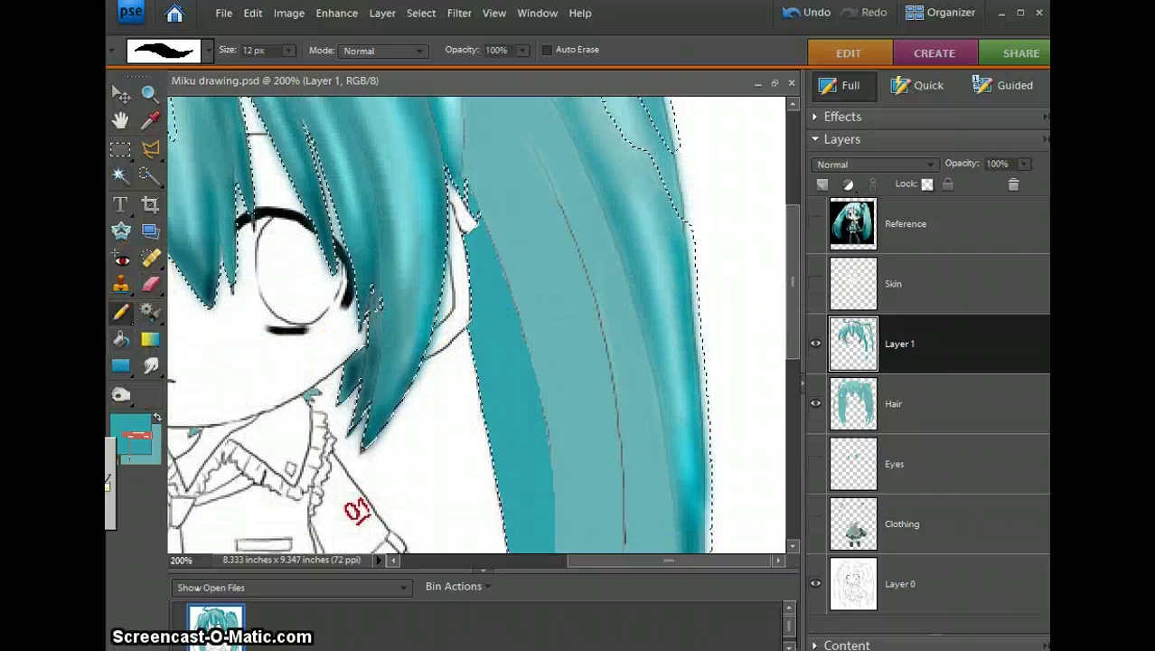
{"action": "left_click", "coordinate": [120, 395]}
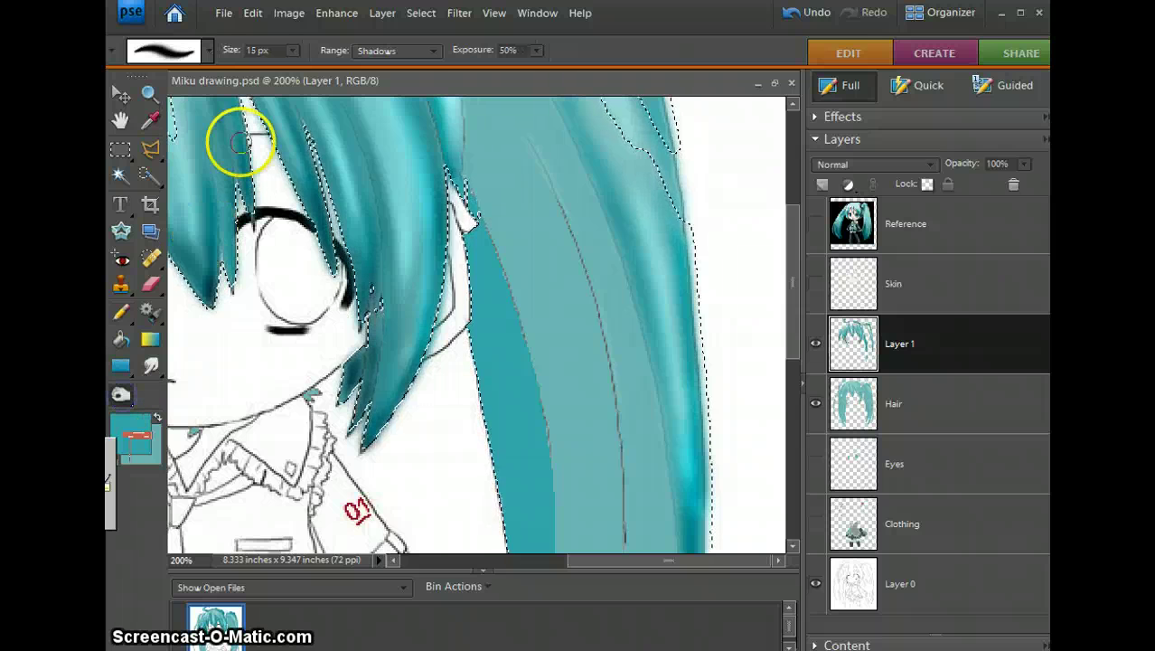
{"action": "left_click", "coordinate": [251, 52]}
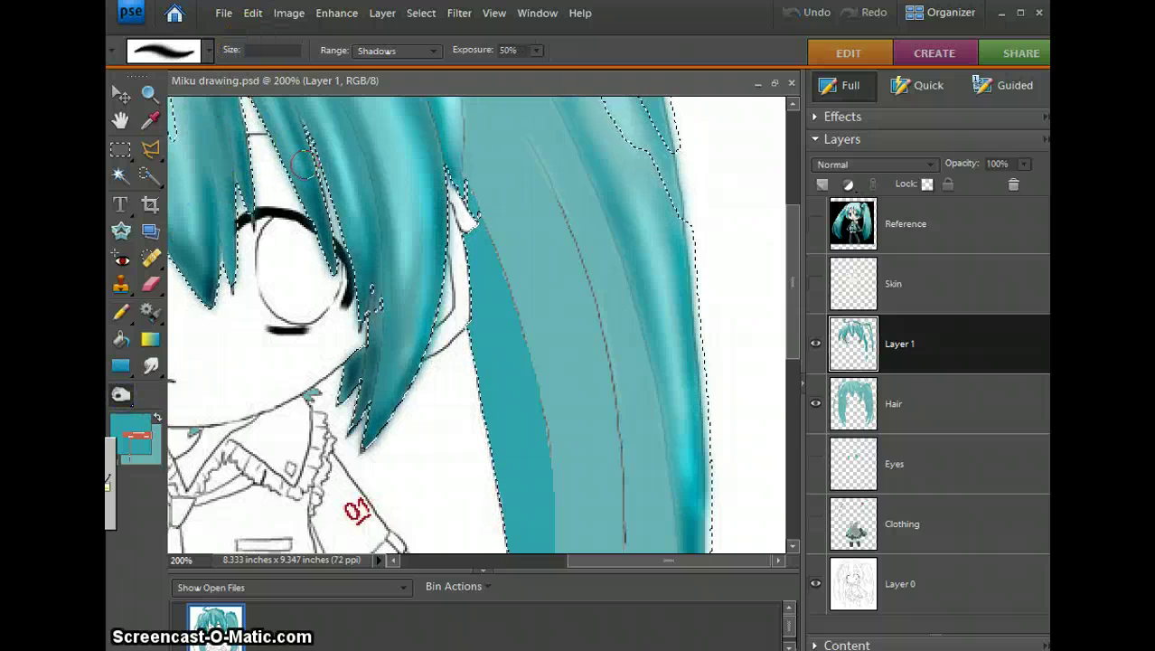
{"action": "key", "text": "Up"}
{"action": "key", "text": "Up"}
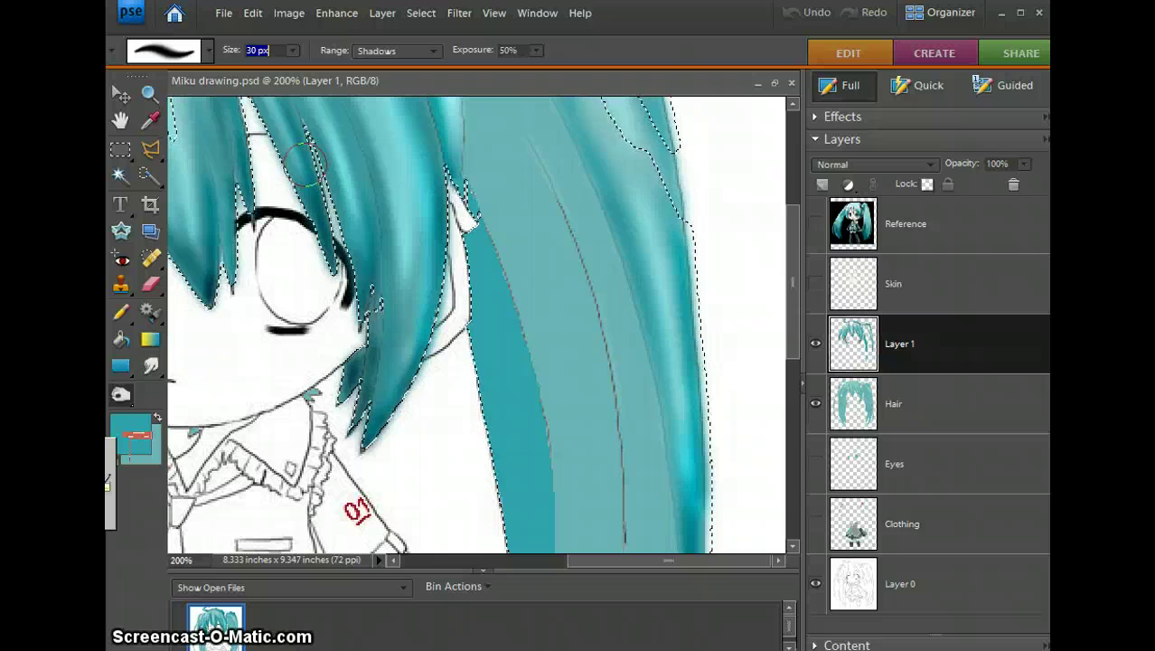
{"action": "left_click", "coordinate": [381, 54]}
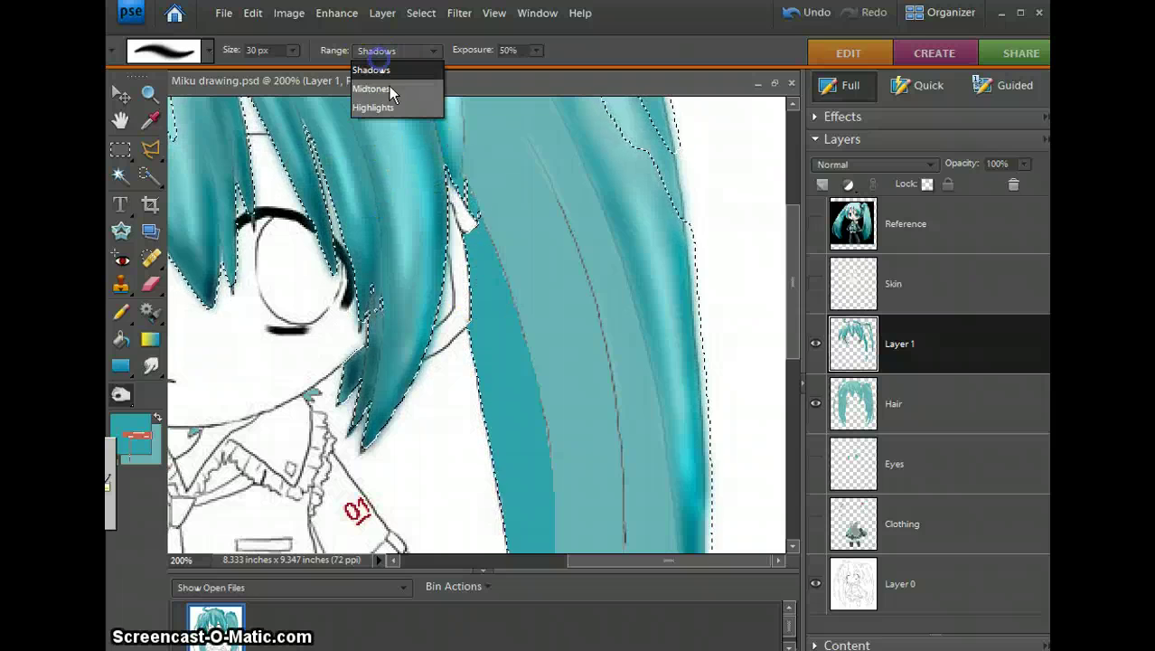
{"action": "left_click", "coordinate": [389, 86]}
{"action": "left_click", "coordinate": [150, 148]}
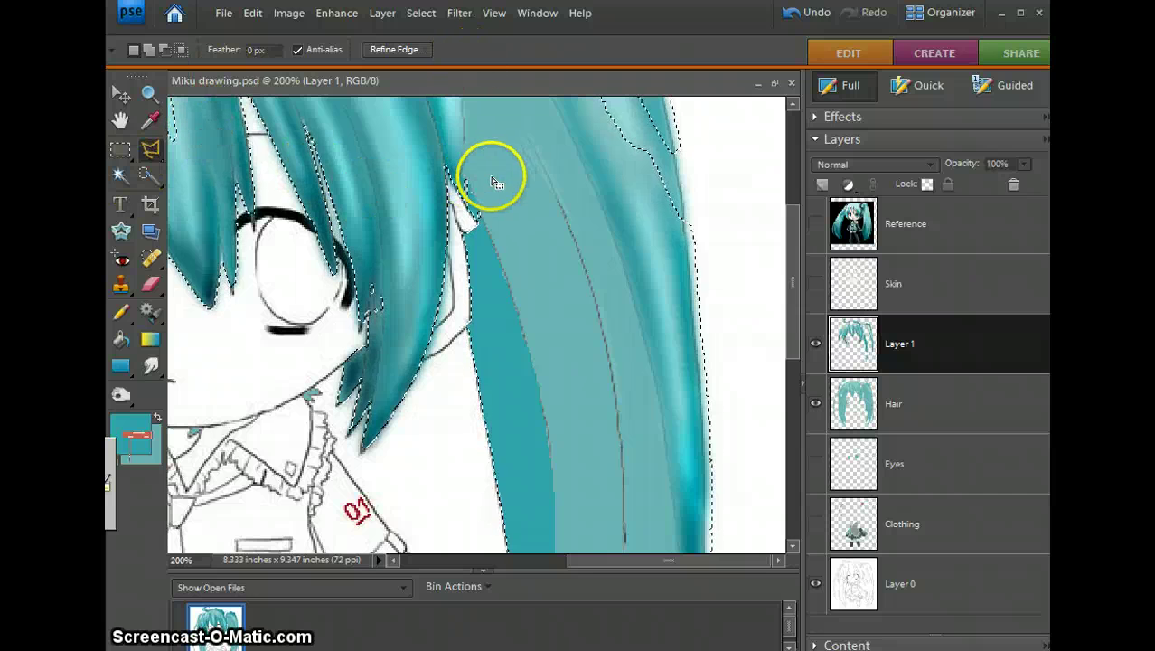
{"action": "left_click", "coordinate": [492, 186]}
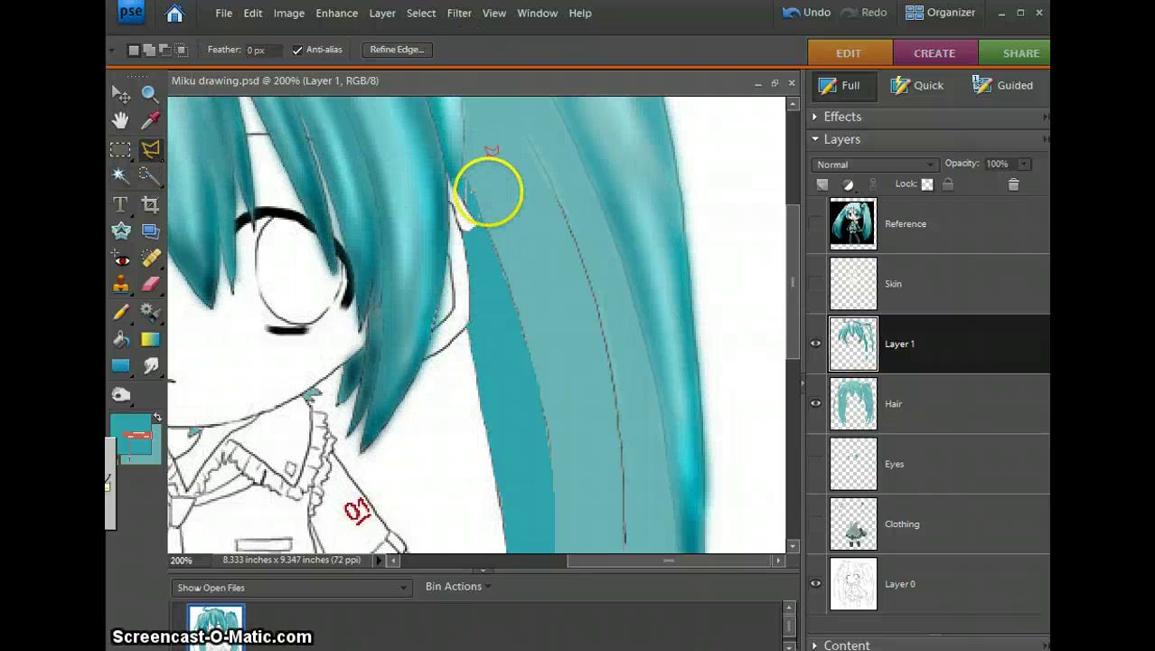
{"action": "left_click_drag", "start_coordinate": [451, 177], "coordinate": [456, 245]}
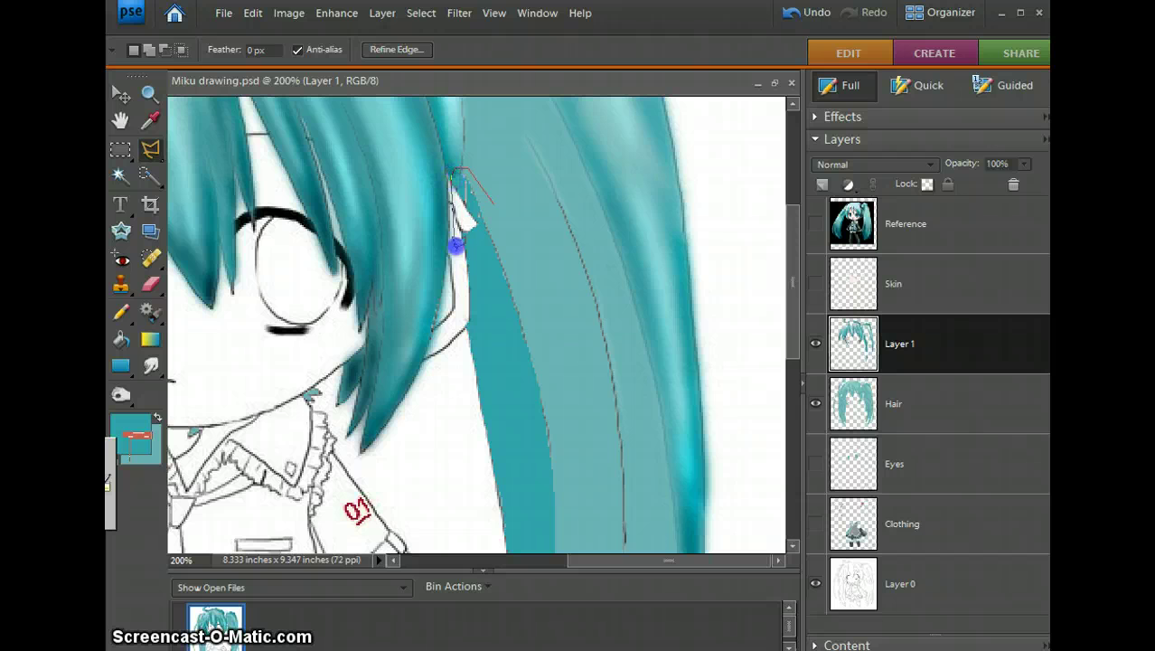
{"action": "mouse_move", "coordinate": [483, 506]}
{"action": "left_mouse_down"}
{"action": "mouse_move", "coordinate": [437, 56]}
{"action": "mouse_move", "coordinate": [459, 122]}
{"action": "mouse_move", "coordinate": [458, 173]}
{"action": "left_mouse_up"}
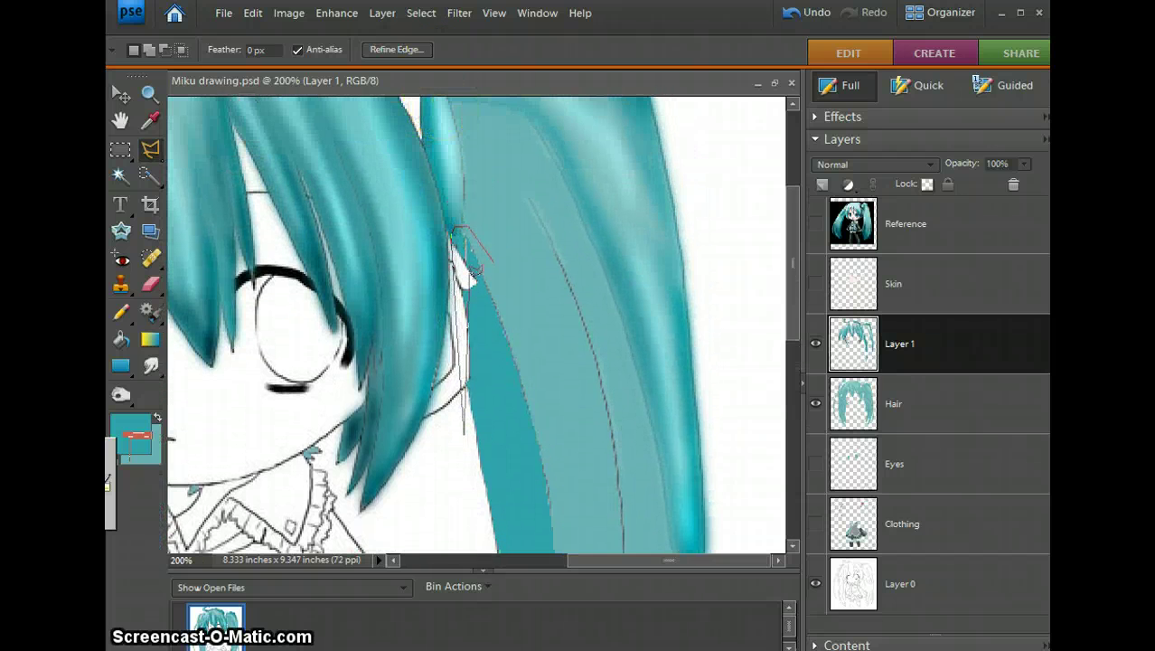
{"action": "mouse_move", "coordinate": [492, 262]}
{"action": "left_mouse_down"}
{"action": "mouse_move", "coordinate": [453, 231]}
{"action": "mouse_move", "coordinate": [452, 477]}
{"action": "mouse_move", "coordinate": [482, 583]}
{"action": "left_mouse_up"}
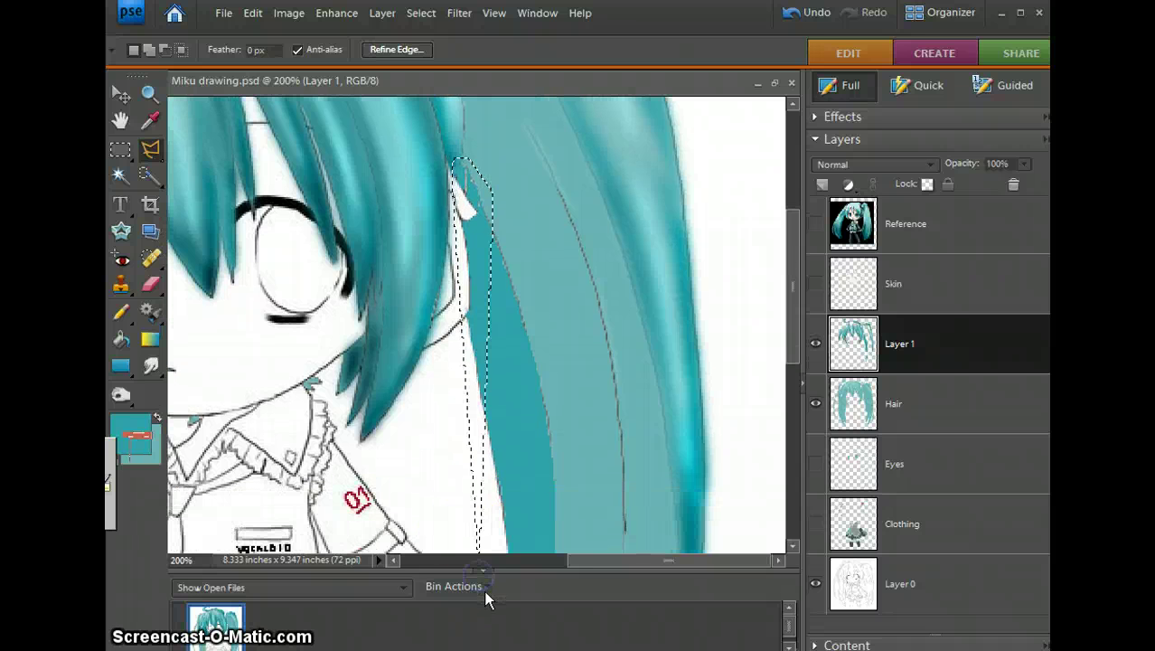
Outline the inner ponytail strand with the Polygonal Lasso, from beside the ear down to the strand's tip.
{"action": "left_click", "coordinate": [448, 406]}
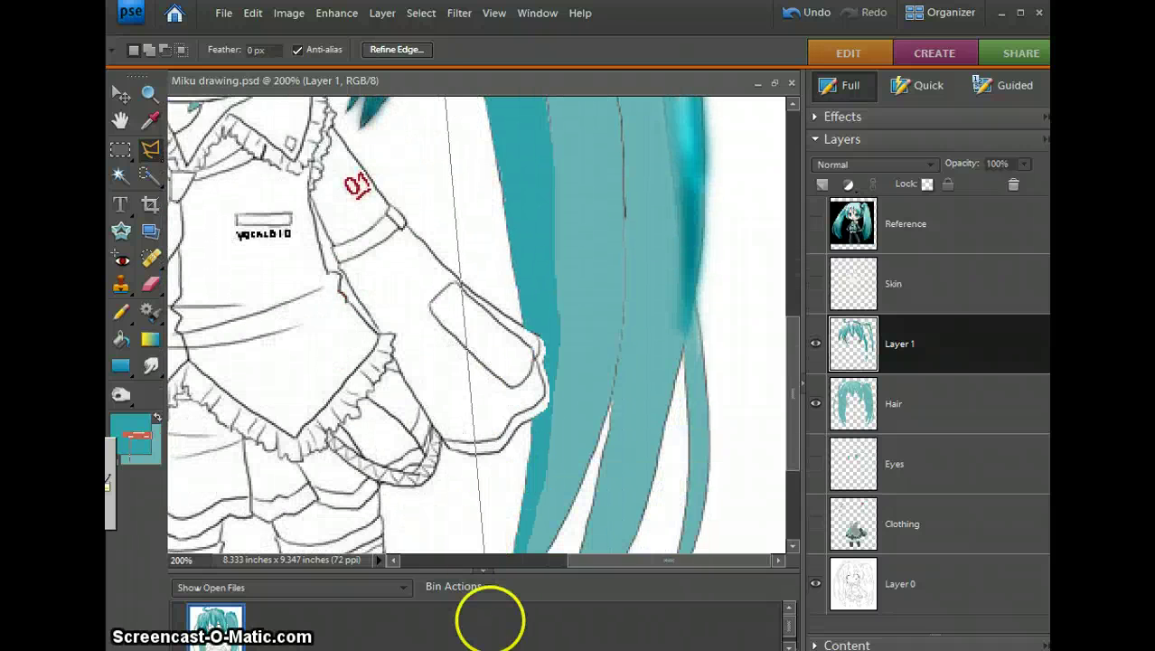
{"action": "left_click", "coordinate": [535, 548]}
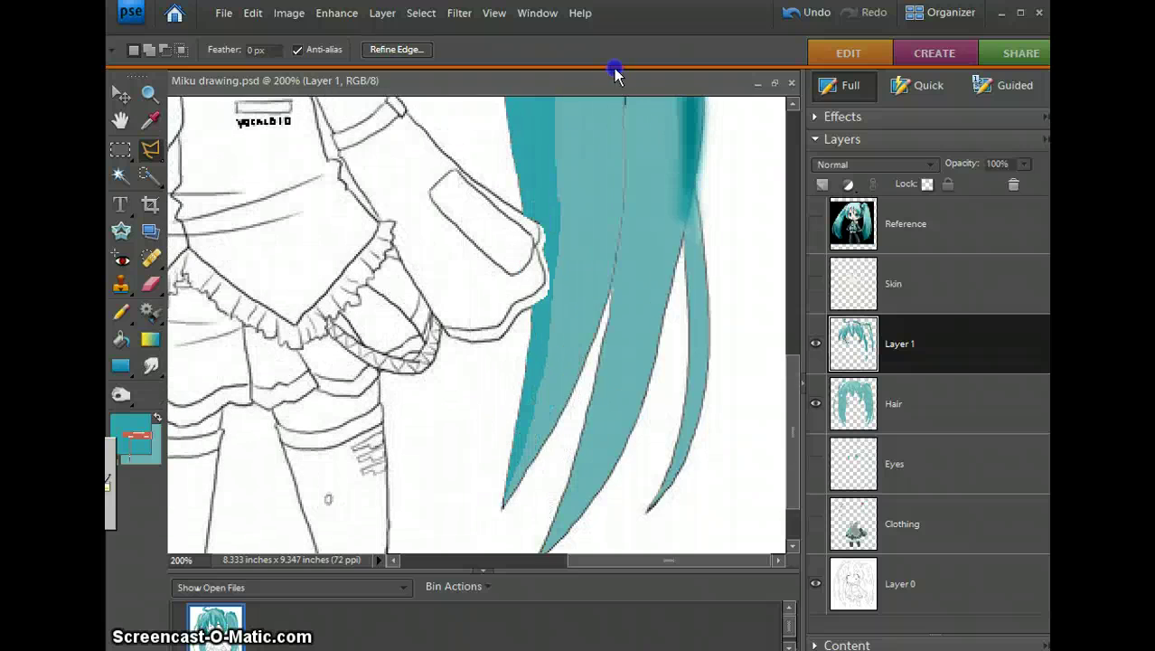
{"action": "double_click", "coordinate": [613, 133]}
{"action": "left_click", "coordinate": [613, 278]}
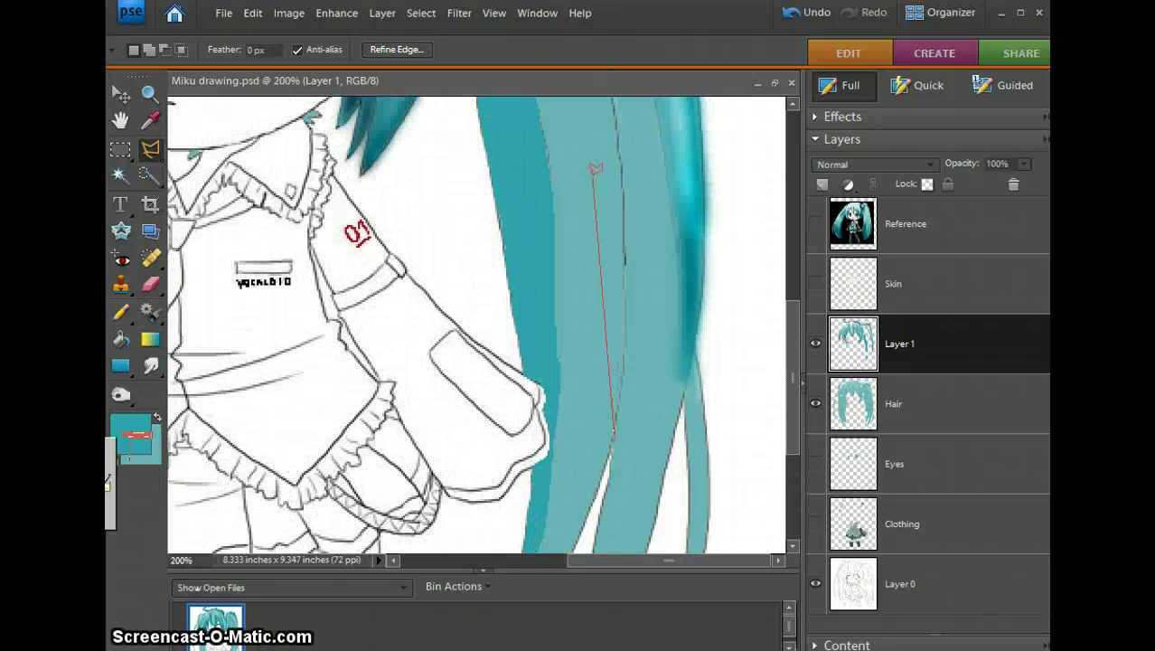
{"action": "left_click", "coordinate": [587, 415]}
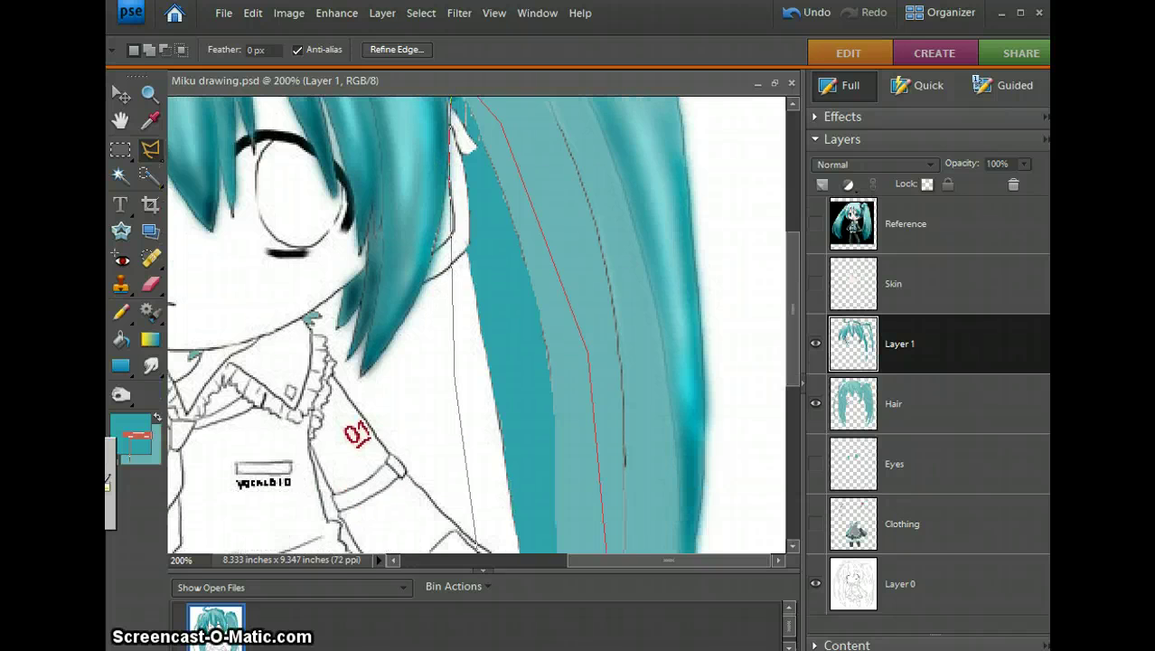
{"action": "left_click", "coordinate": [484, 489]}
{"action": "left_click", "coordinate": [588, 275]}
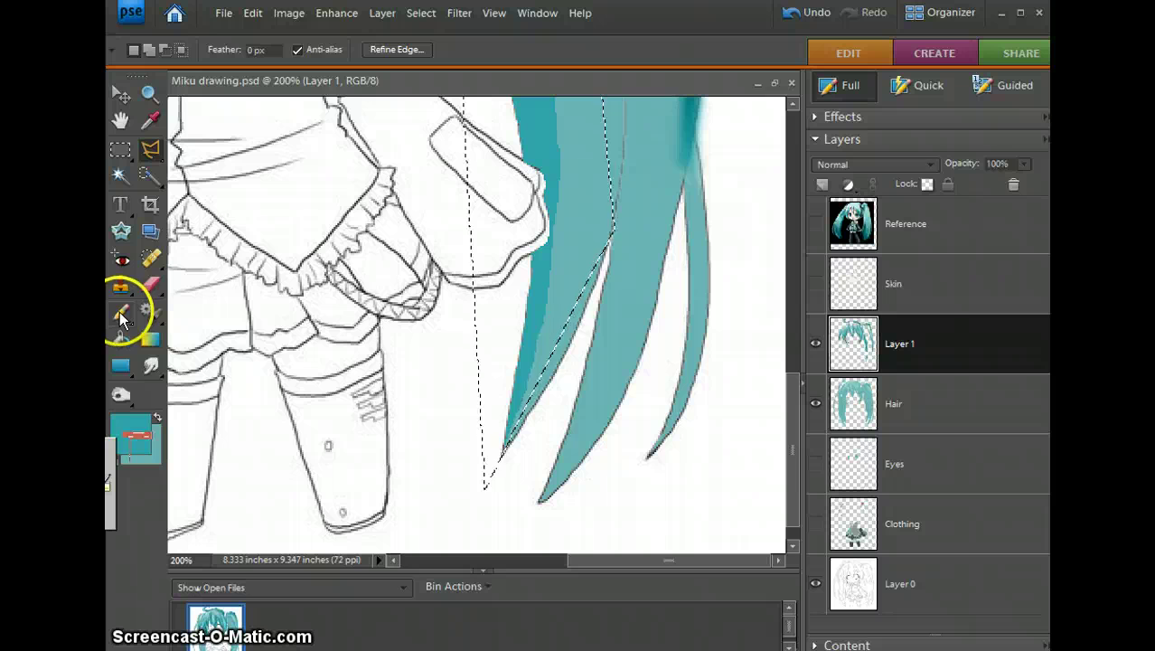
Darken the upper part of the selected inner strand with the Burn tool at 30 px, Midtones range and 50% exposure.
{"action": "left_click", "coordinate": [120, 398]}
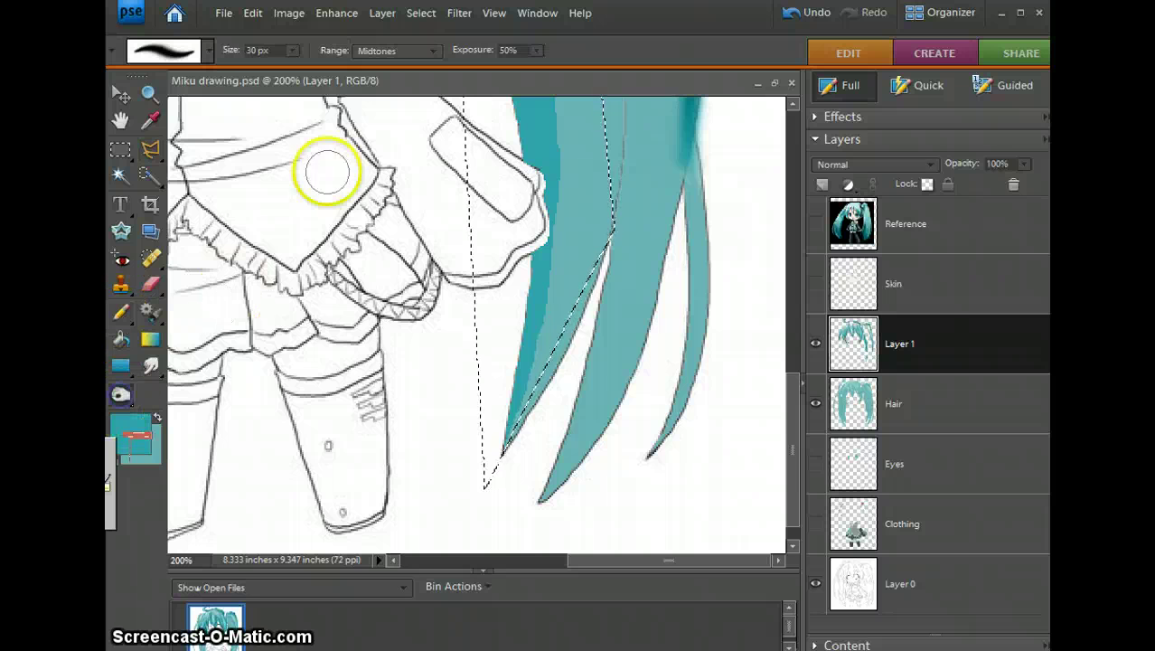
{"action": "left_click", "coordinate": [791, 389]}
{"action": "scroll", "coordinate": [768, 262], "scroll_direction": "up", "scroll_amount": 5}
{"action": "scroll", "coordinate": [768, 263], "scroll_direction": "down", "scroll_amount": 1}
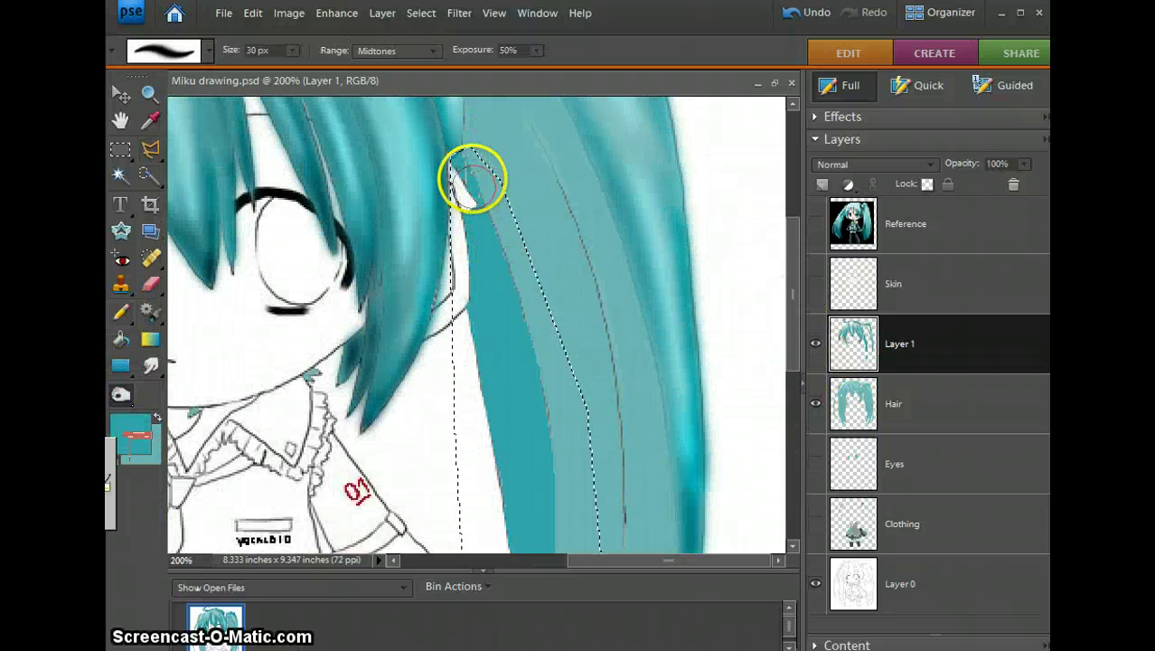
{"action": "left_click_drag", "start_coordinate": [477, 237], "coordinate": [528, 550]}
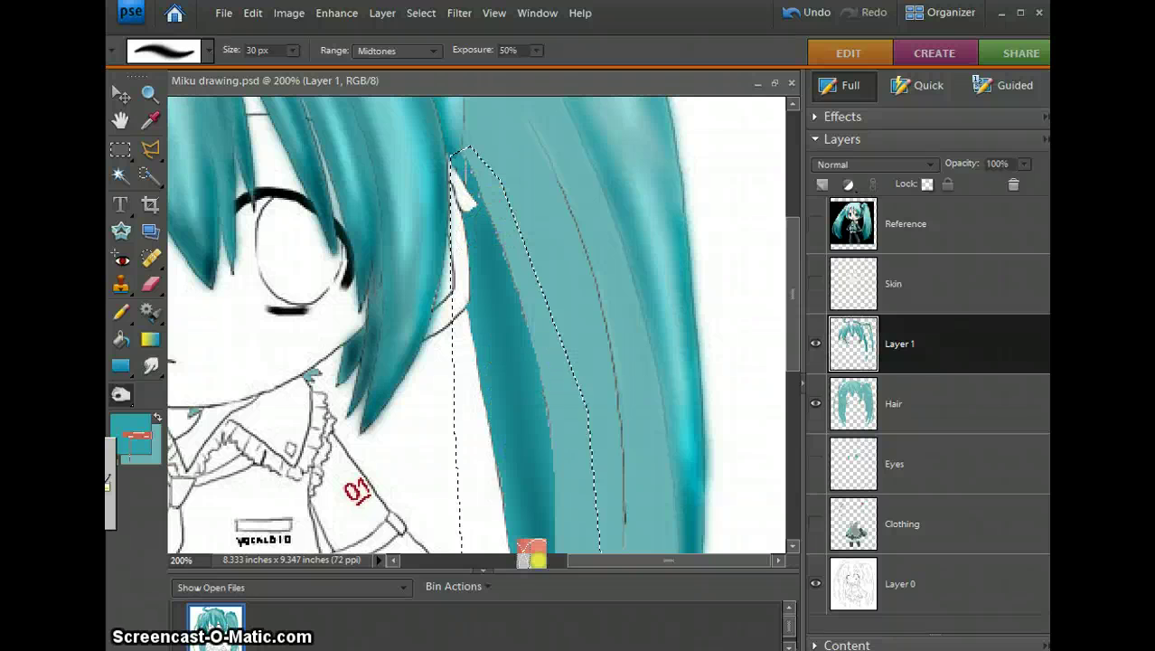
{"action": "scroll", "coordinate": [797, 360], "scroll_direction": "down", "scroll_amount": 4}
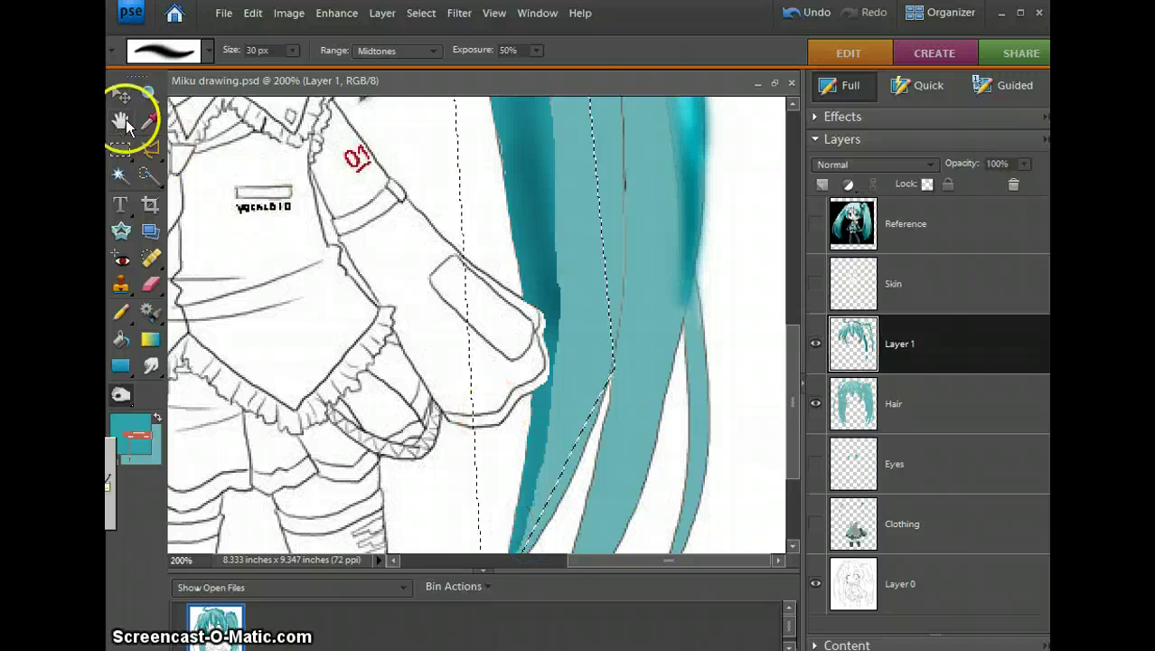
Zoom out to 100% and continue the Midtones burn along the selected strand, from the ear past the sleeve to the tip.
{"action": "left_click", "coordinate": [149, 92]}
{"action": "left_click", "coordinate": [150, 50]}
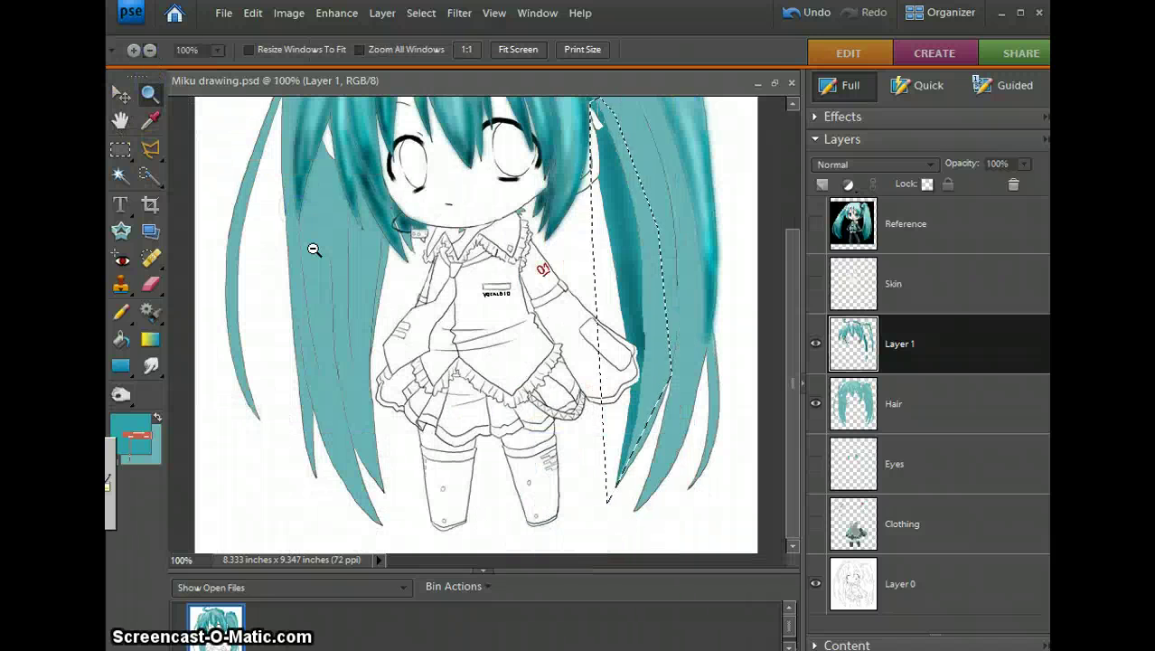
{"action": "left_click", "coordinate": [129, 191]}
{"action": "left_click", "coordinate": [121, 311]}
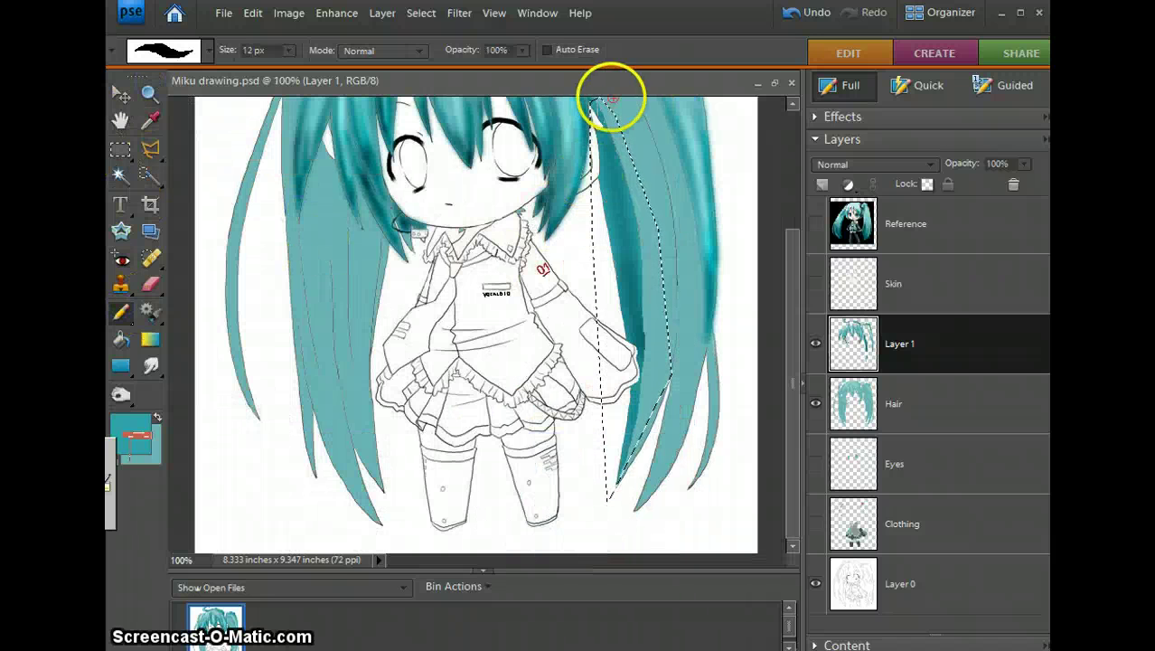
{"action": "left_click", "coordinate": [121, 393]}
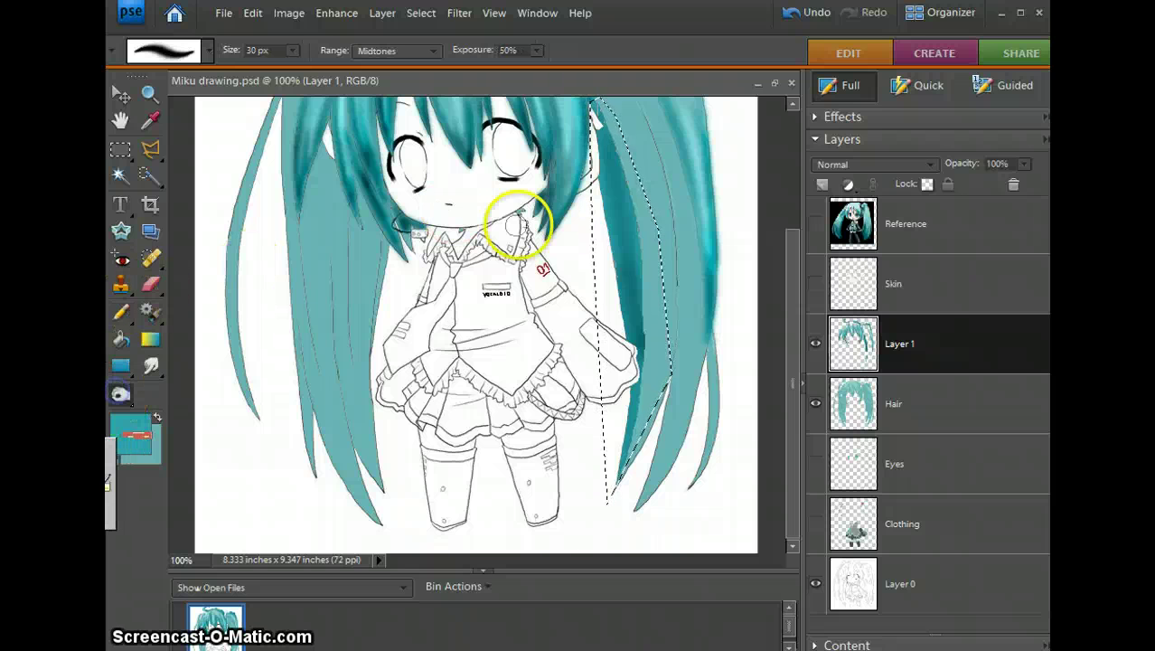
{"action": "left_click_drag", "start_coordinate": [635, 388], "coordinate": [622, 519]}
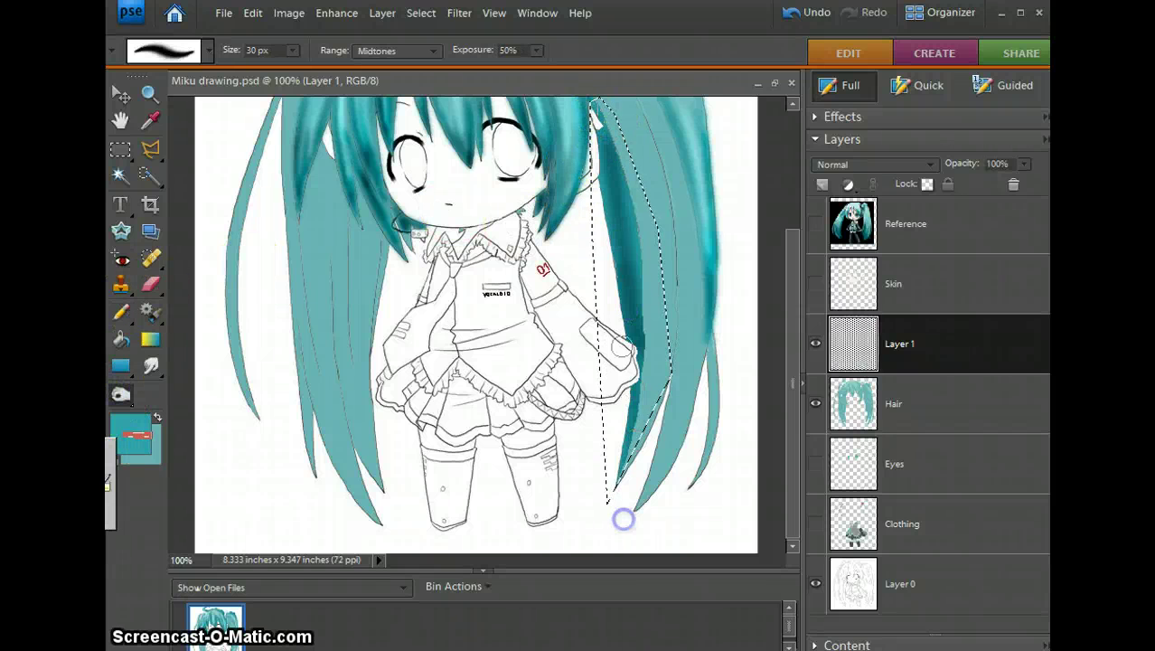
{"action": "left_click_drag", "start_coordinate": [636, 316], "coordinate": [632, 412]}
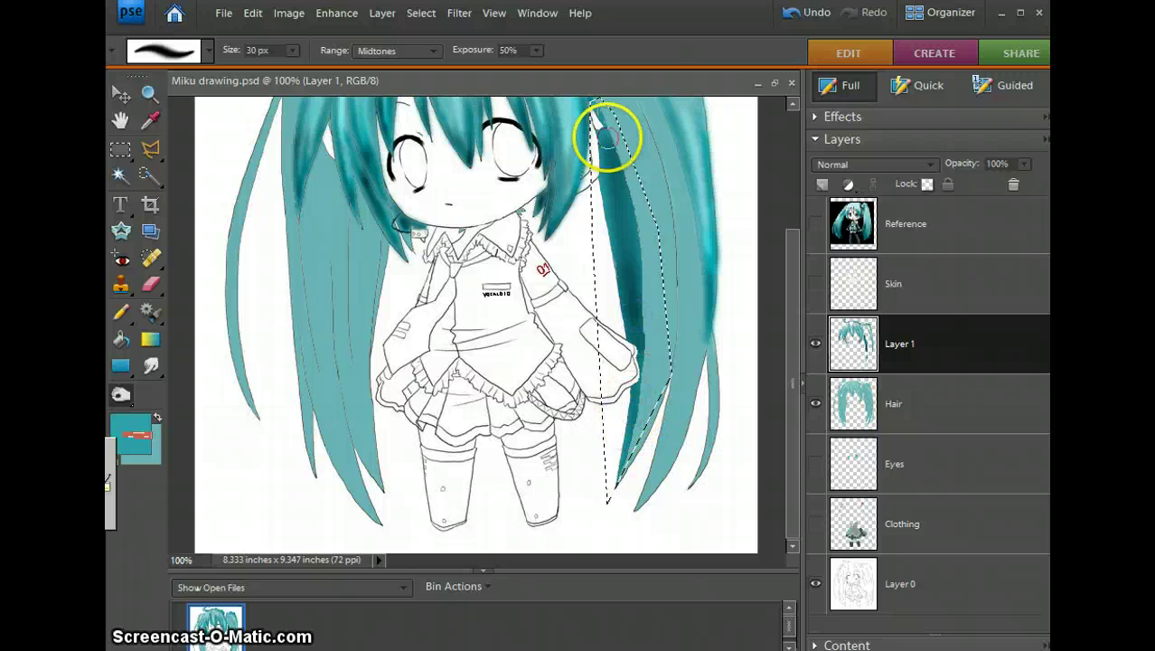
{"action": "left_click_drag", "start_coordinate": [596, 96], "coordinate": [632, 489]}
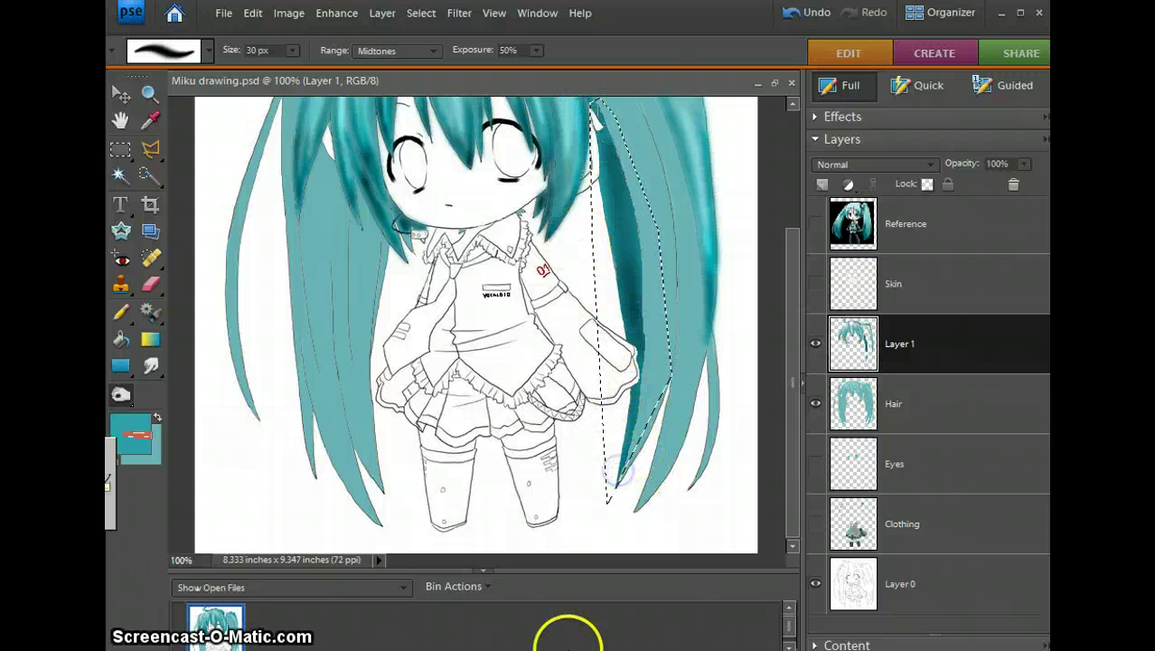
Try burning the inner edge of the strand with the Shadows range, from below the ear past the sleeve.
{"action": "left_click", "coordinate": [356, 50]}
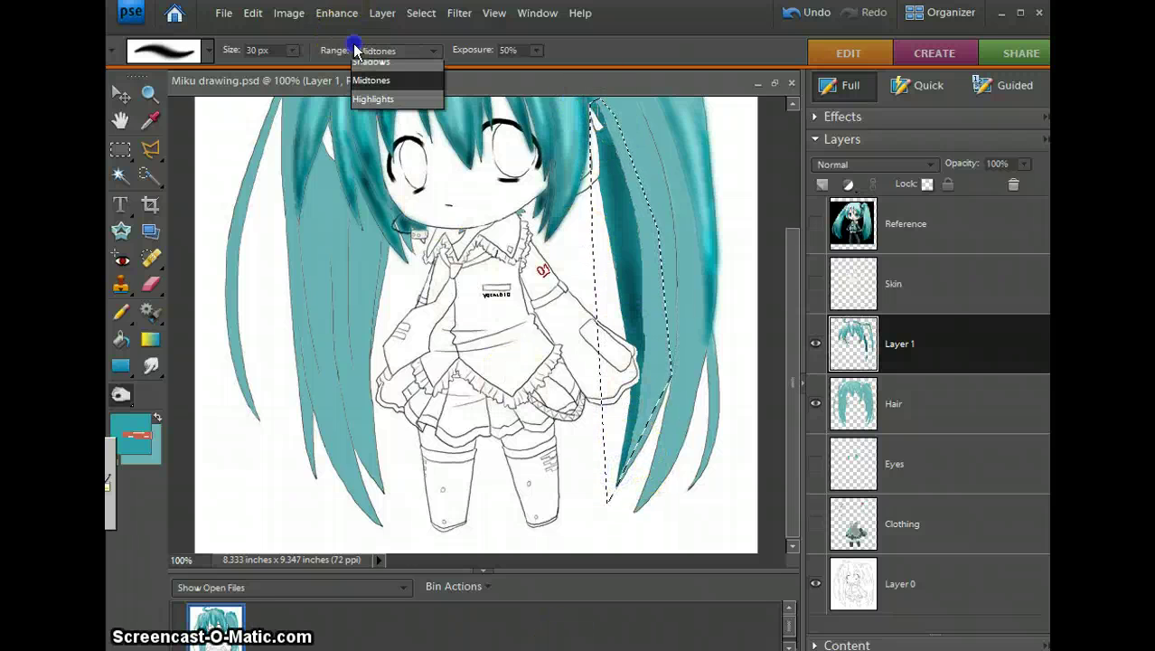
{"action": "left_click", "coordinate": [396, 63]}
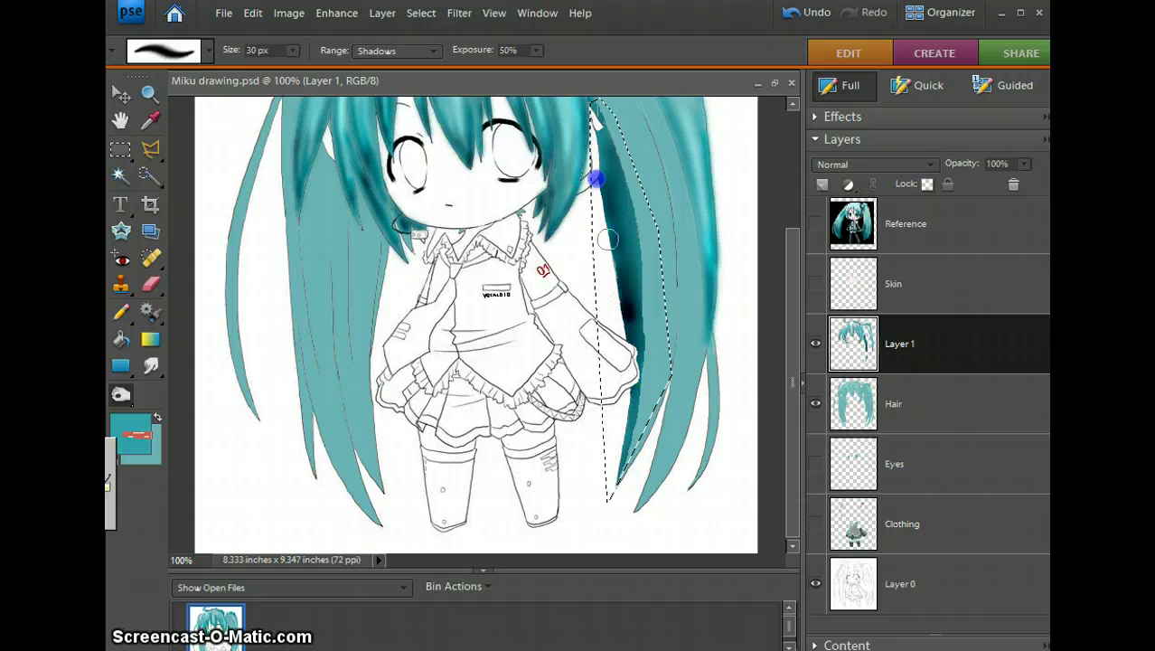
{"action": "left_click_drag", "start_coordinate": [618, 270], "coordinate": [602, 318]}
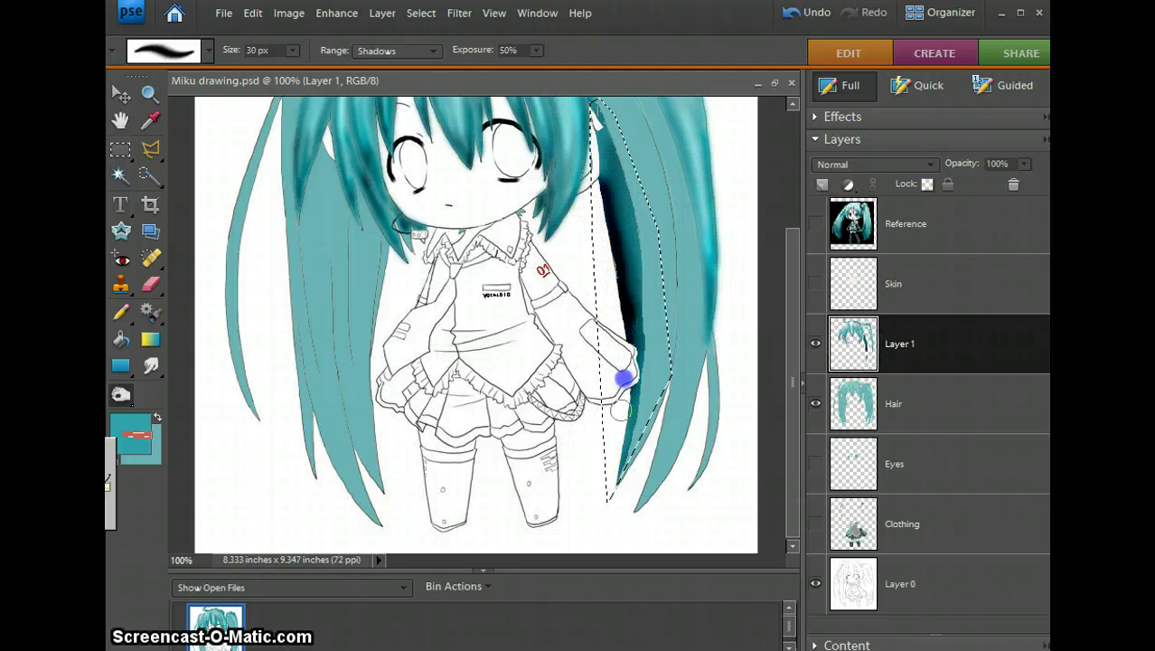
{"action": "left_click_drag", "start_coordinate": [624, 379], "coordinate": [610, 429]}
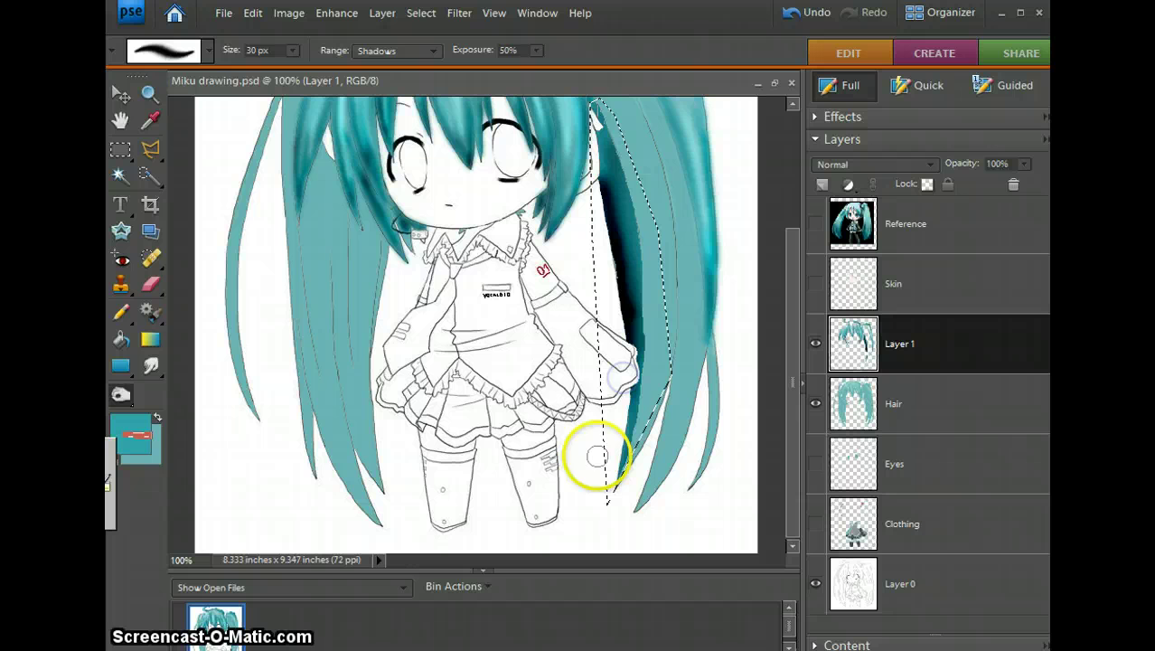
Try lightening the heavily burned strand with the Dodge tool in the Midtones range.
{"action": "left_click", "coordinate": [118, 405]}
{"action": "left_click", "coordinate": [167, 415]}
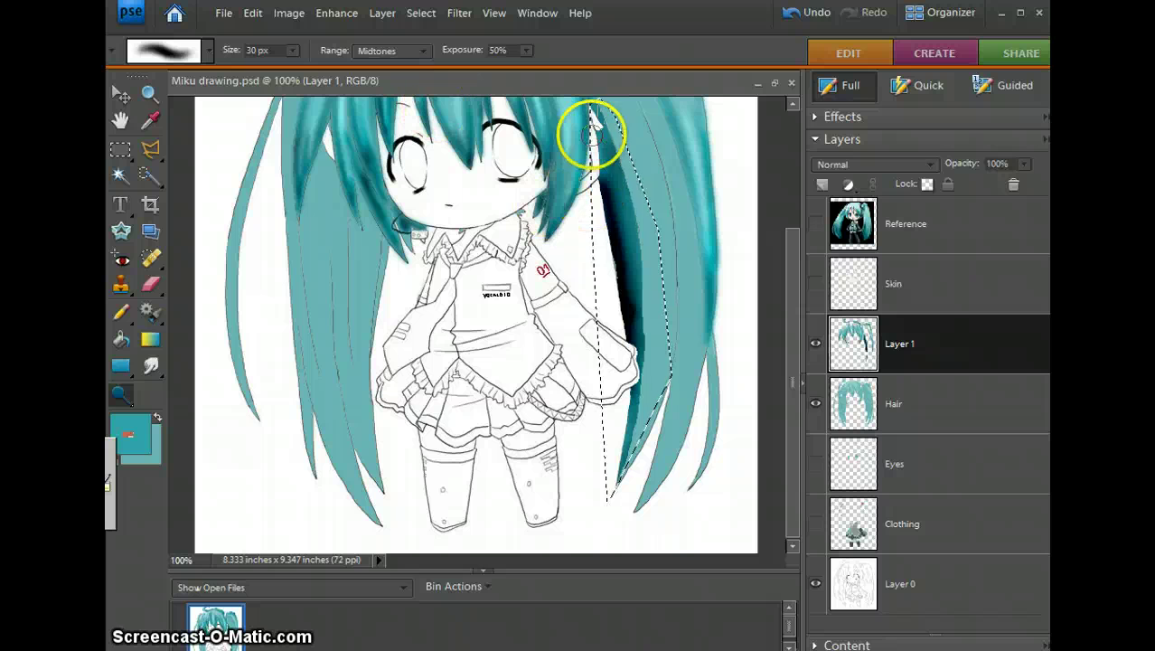
{"action": "left_click_drag", "start_coordinate": [592, 122], "coordinate": [622, 210]}
{"action": "mouse_move", "coordinate": [618, 317]}
{"action": "left_mouse_down"}
{"action": "mouse_move", "coordinate": [606, 180]}
{"action": "mouse_move", "coordinate": [608, 215]}
{"action": "left_mouse_up"}
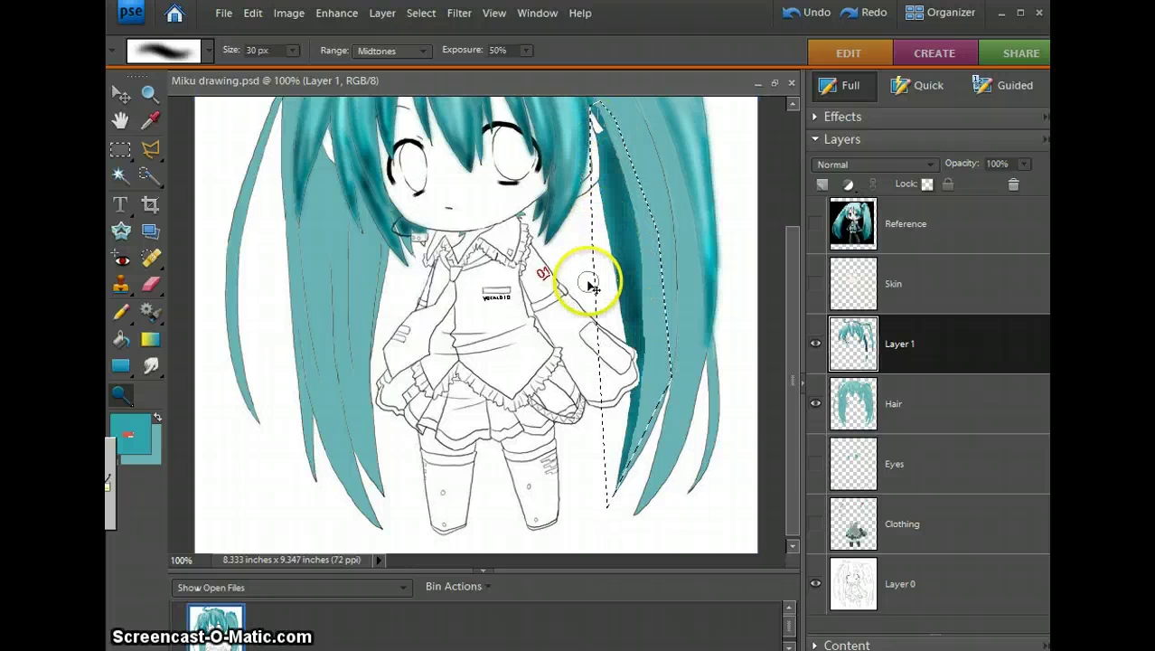
Deepen the inner edge of the selected strand lightly with the Burn tool in the Shadows range, undoing the first stroke and repainting it.
{"action": "left_click_drag", "start_coordinate": [121, 395], "coordinate": [160, 444]}
{"action": "left_click", "coordinate": [377, 51]}
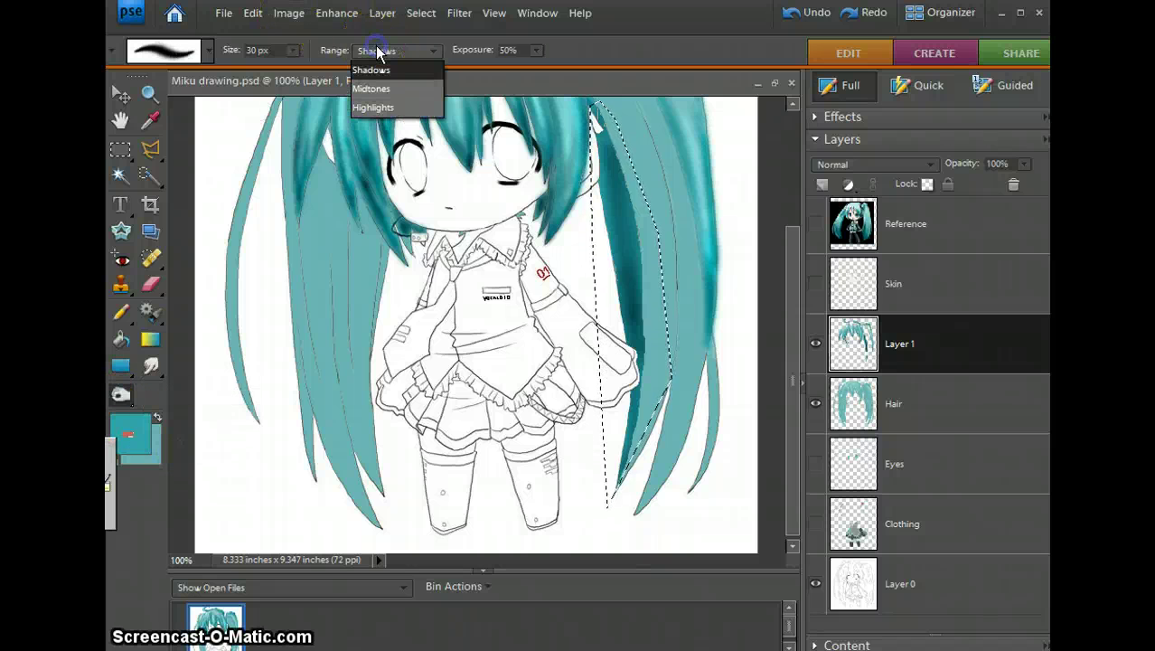
{"action": "left_click", "coordinate": [372, 69]}
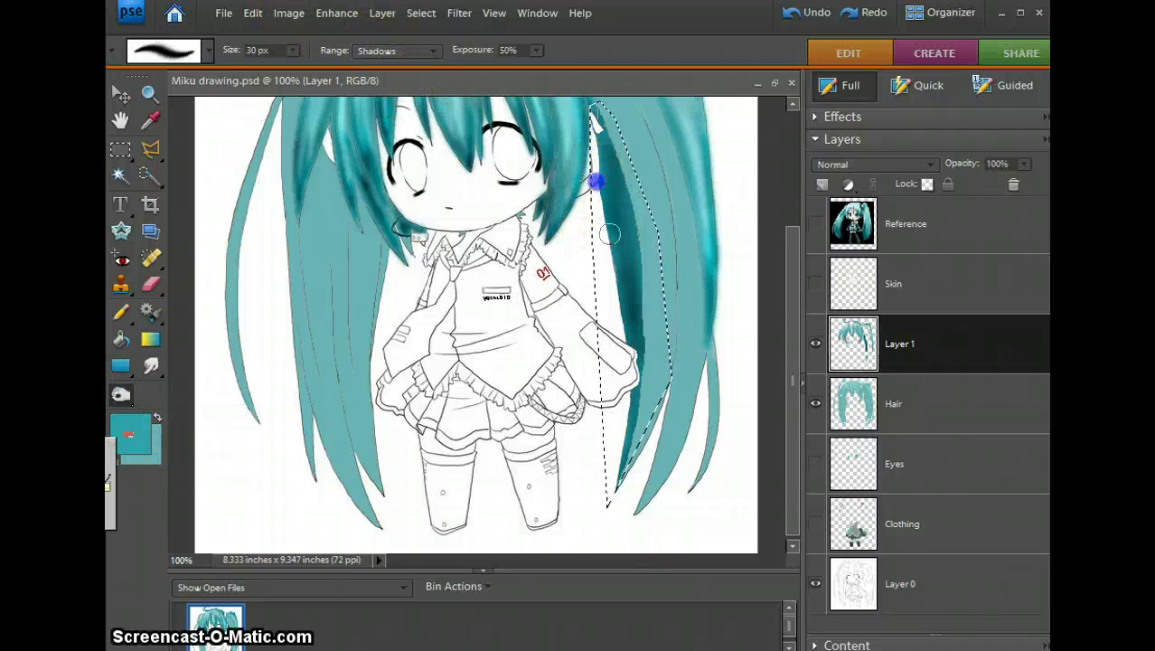
{"action": "left_click_drag", "start_coordinate": [622, 311], "coordinate": [625, 343]}
{"action": "key", "text": "ctrl+z"}
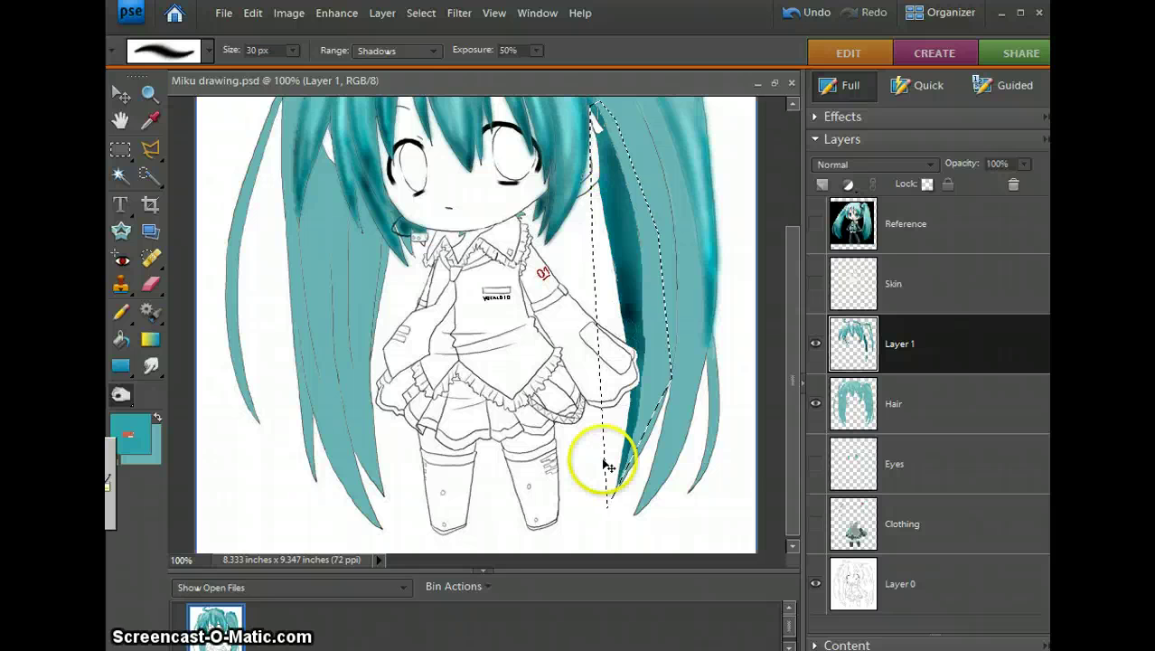
{"action": "left_click_drag", "start_coordinate": [604, 464], "coordinate": [603, 287]}
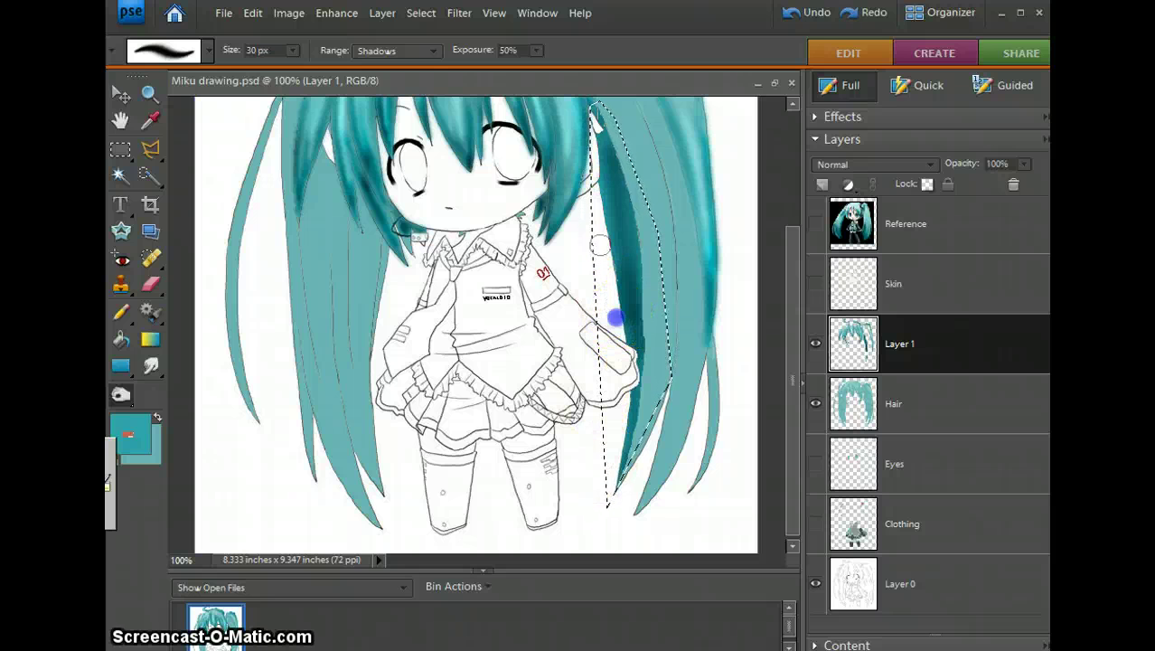
{"action": "left_click_drag", "start_coordinate": [611, 271], "coordinate": [597, 180]}
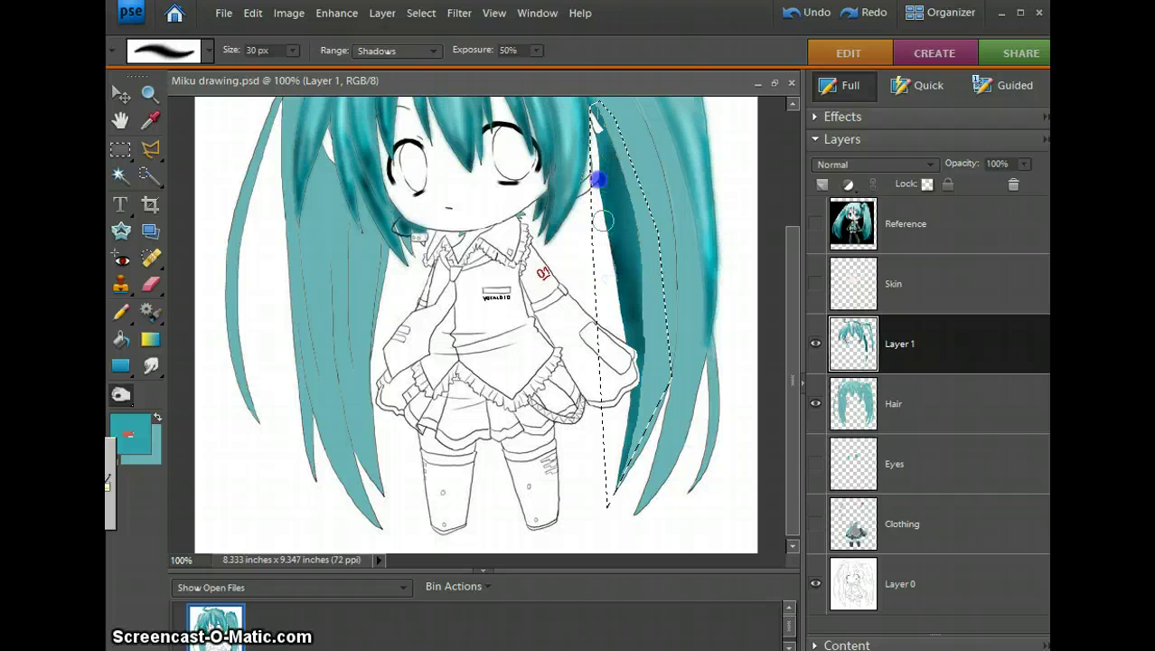
{"action": "mouse_move", "coordinate": [610, 268]}
{"action": "left_mouse_down"}
{"action": "mouse_move", "coordinate": [611, 392]}
{"action": "mouse_move", "coordinate": [625, 416]}
{"action": "left_mouse_up"}
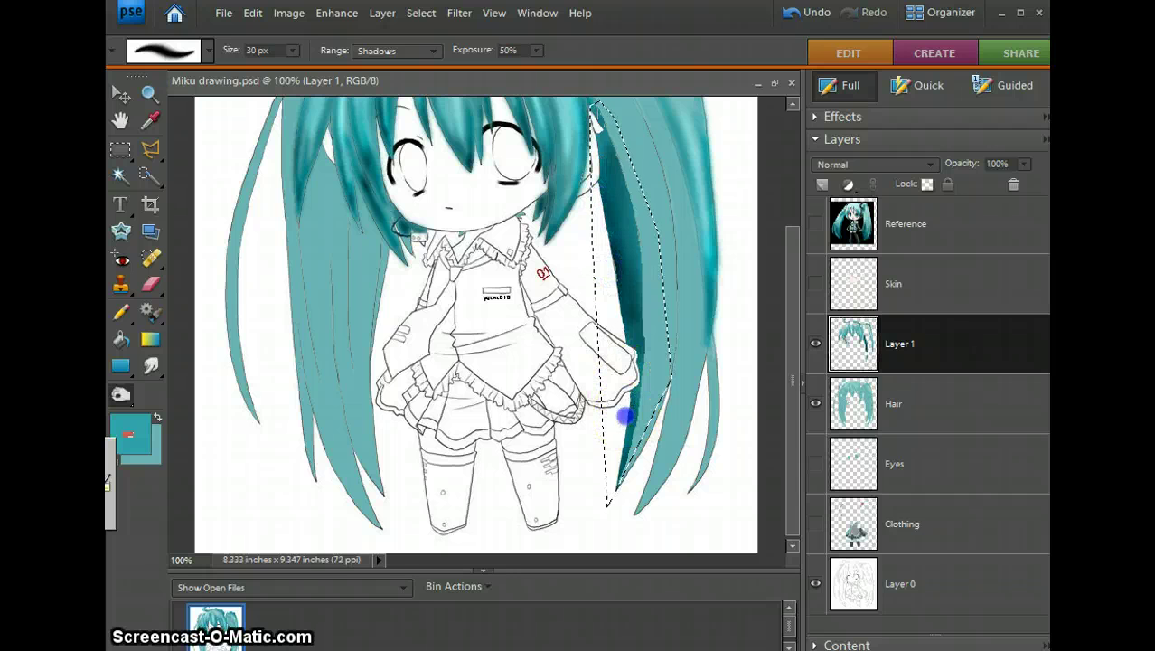
Lighten the heavily burned ponytail strand with the Dodge tool in the Midtones range, from the ear down past the sleeve, undoing the last stroke.
{"action": "left_click", "coordinate": [120, 394]}
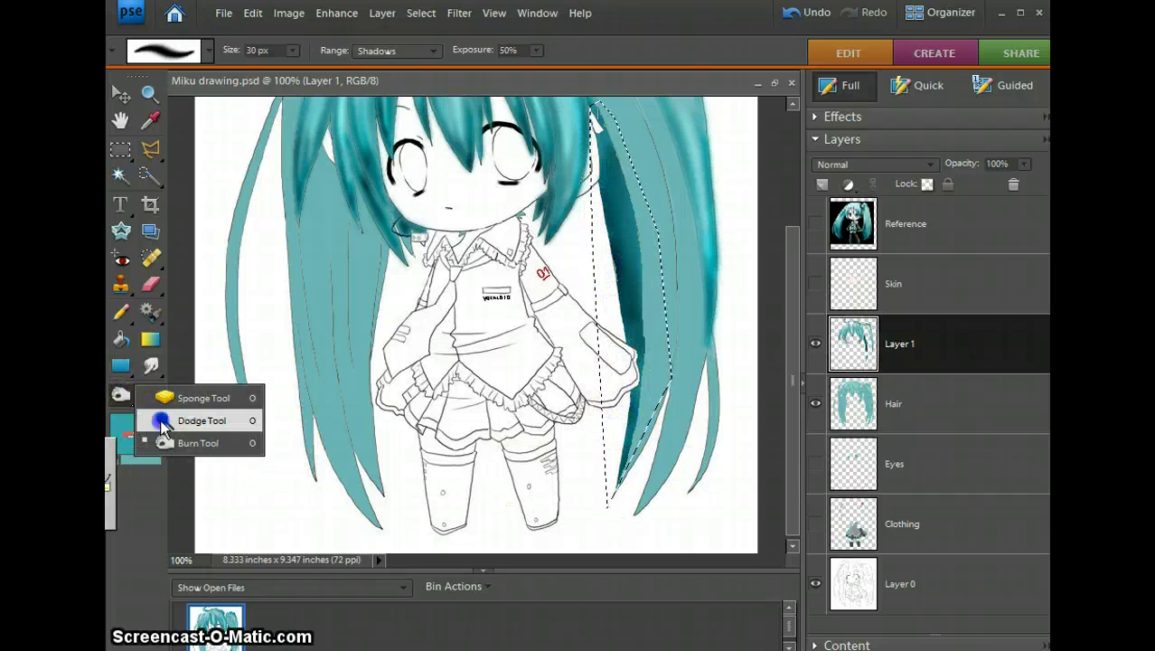
{"action": "left_click", "coordinate": [162, 421]}
{"action": "left_click", "coordinate": [388, 52]}
{"action": "left_click", "coordinate": [390, 52]}
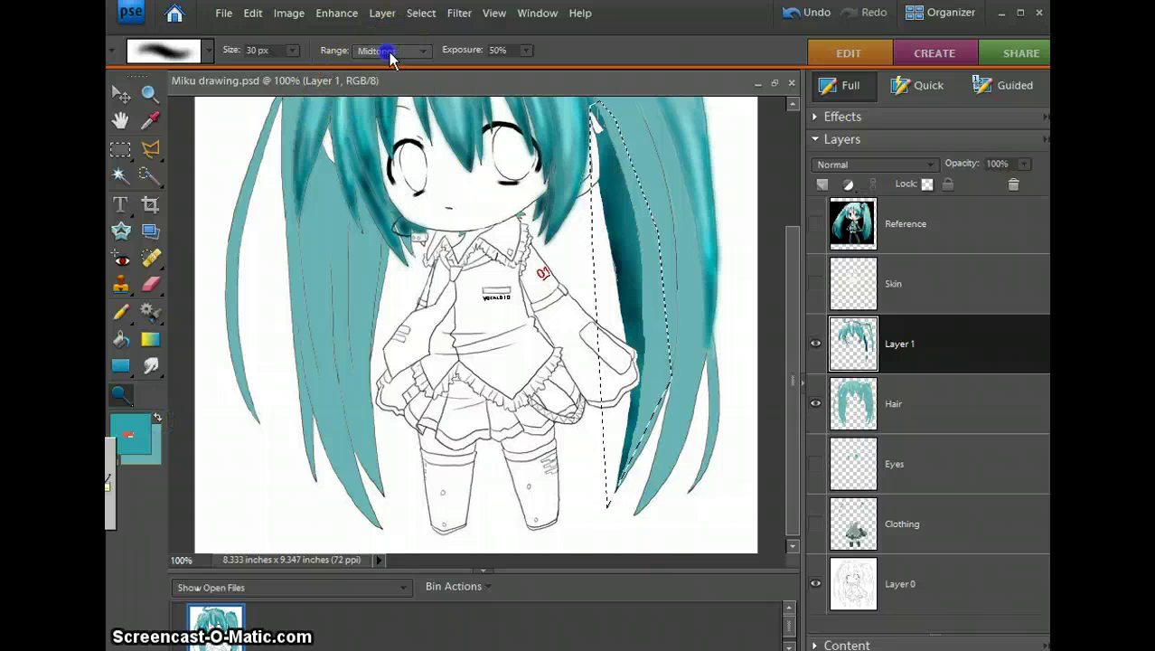
{"action": "left_click", "coordinate": [595, 108]}
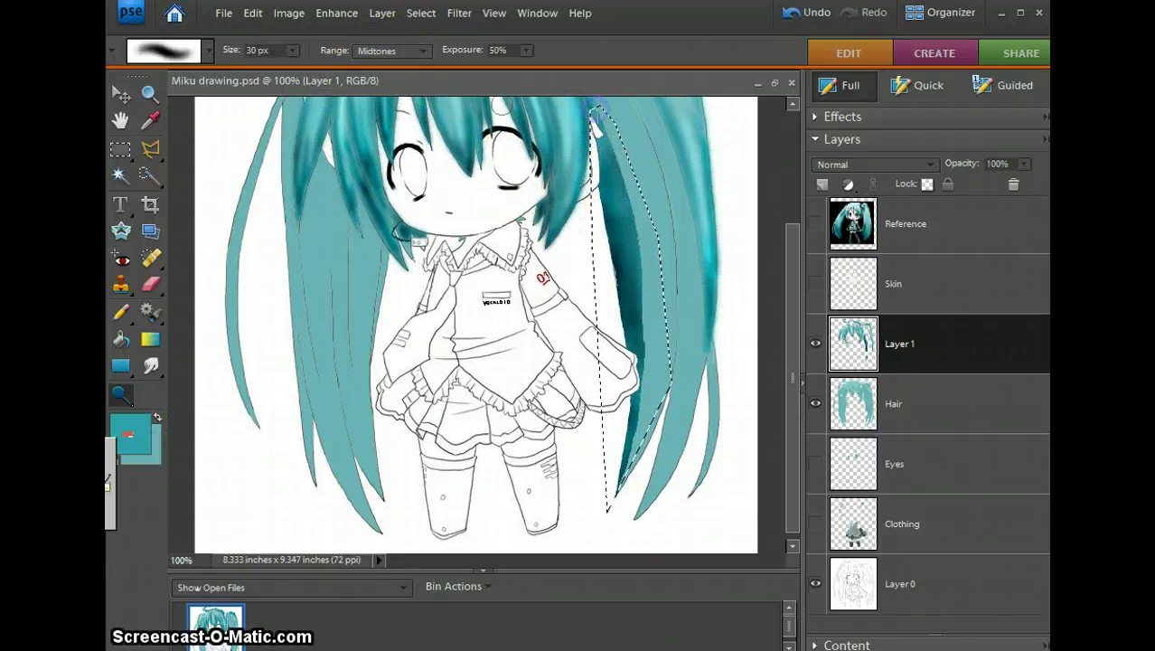
{"action": "mouse_move", "coordinate": [595, 108]}
{"action": "left_mouse_down"}
{"action": "mouse_move", "coordinate": [639, 226]}
{"action": "mouse_move", "coordinate": [601, 149]}
{"action": "mouse_move", "coordinate": [623, 215]}
{"action": "mouse_move", "coordinate": [606, 547]}
{"action": "mouse_move", "coordinate": [609, 305]}
{"action": "mouse_move", "coordinate": [623, 418]}
{"action": "mouse_move", "coordinate": [631, 279]}
{"action": "left_mouse_up"}
{"action": "left_click", "coordinate": [147, 94]}
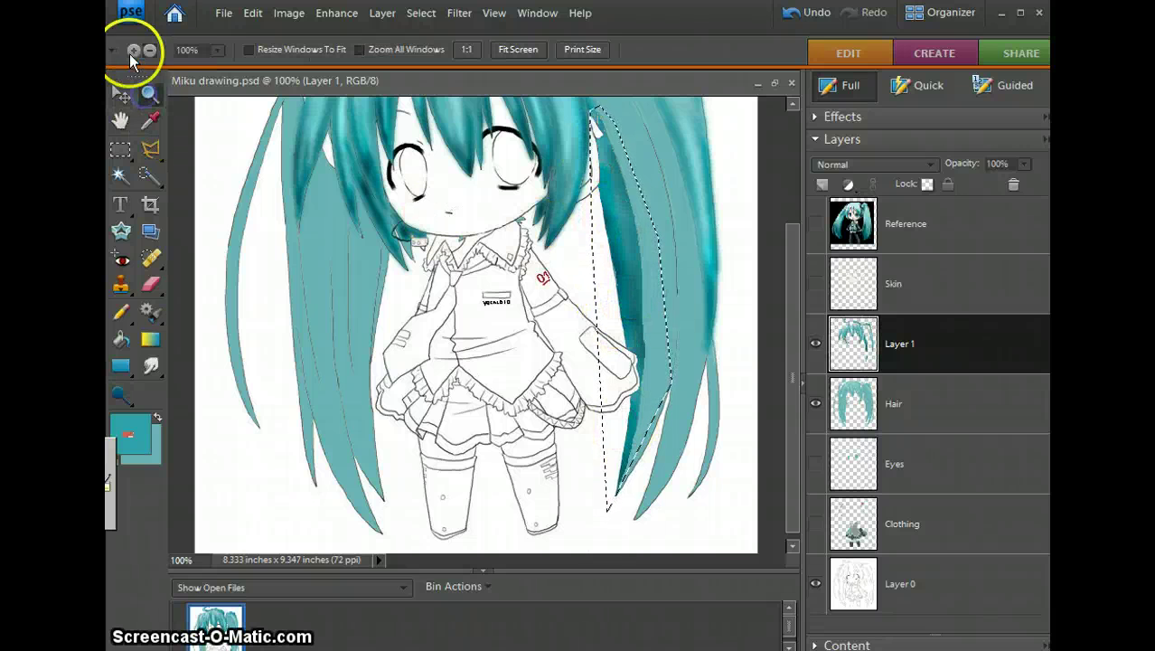
{"action": "left_click", "coordinate": [691, 225]}
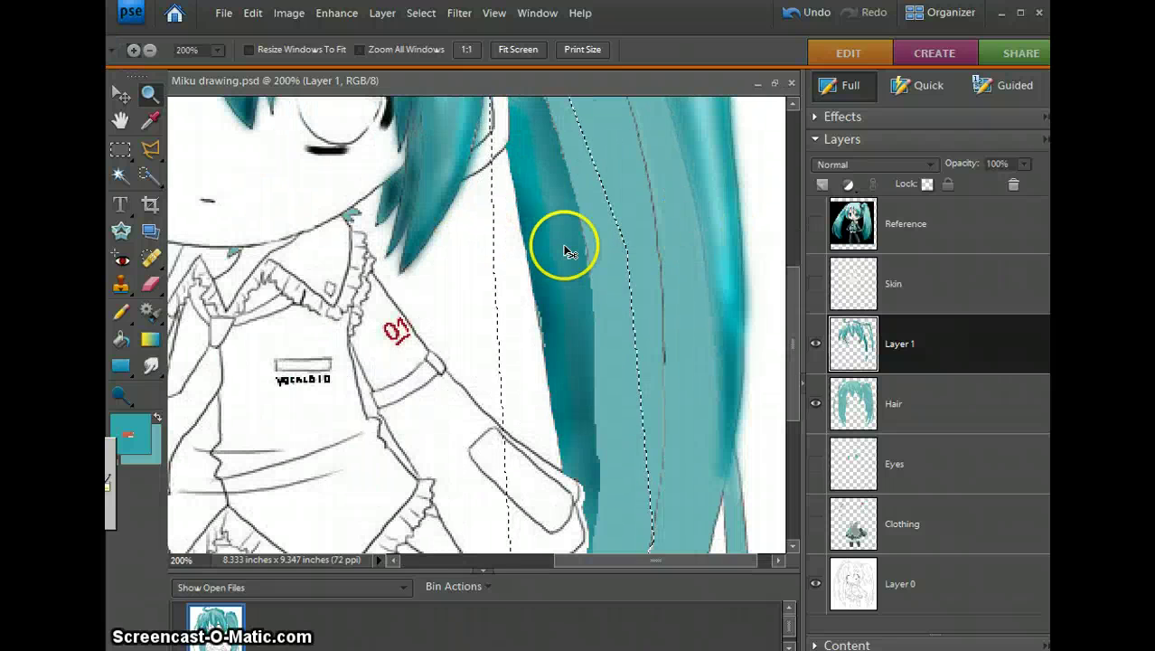
{"action": "key", "text": "ctrl+z"}
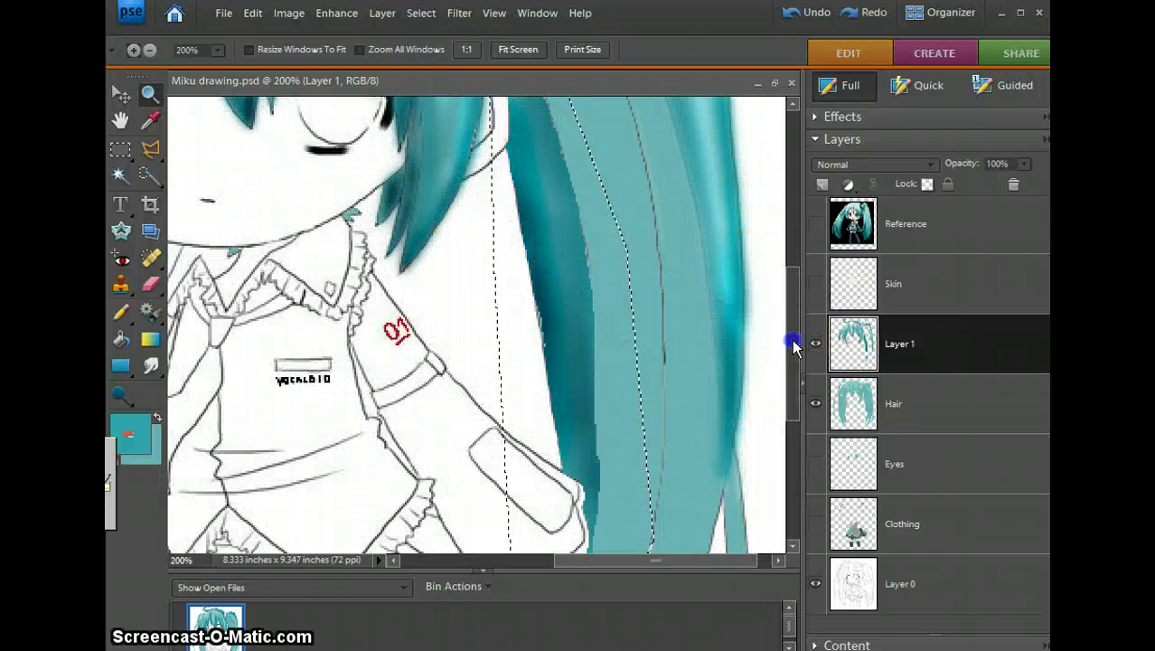
Apply a Gaussian Blur with a 2.3-pixel radius to the selected inner strand and clear the selection.
{"action": "left_click_drag", "start_coordinate": [791, 345], "coordinate": [795, 289]}
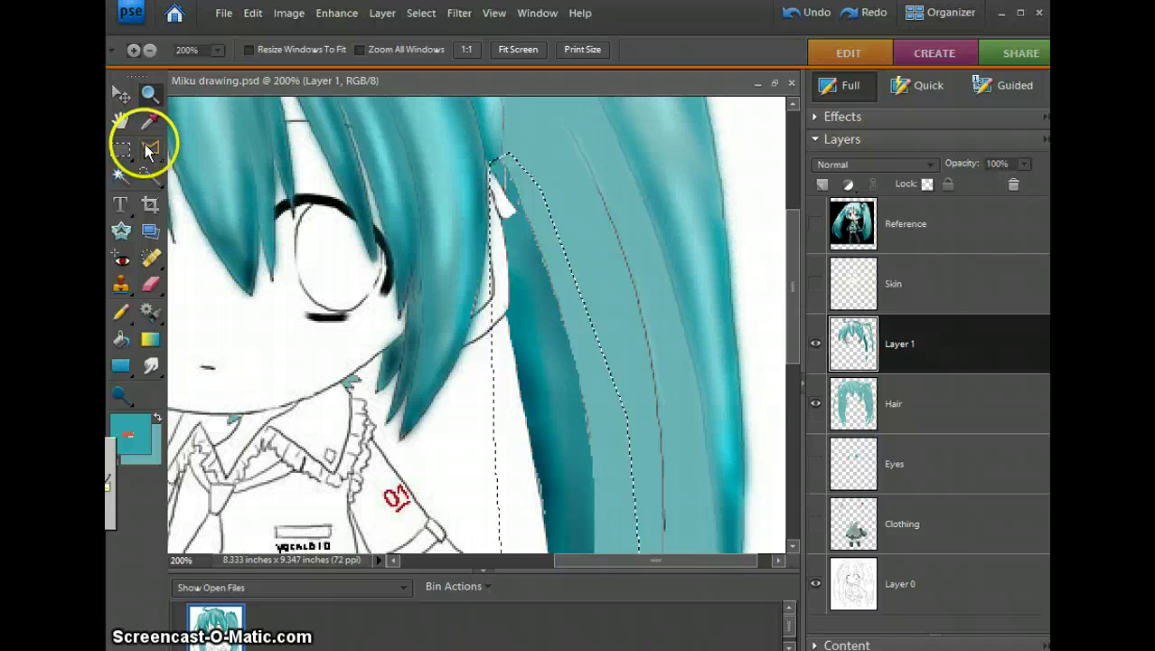
{"action": "key", "text": "ctrl+d"}
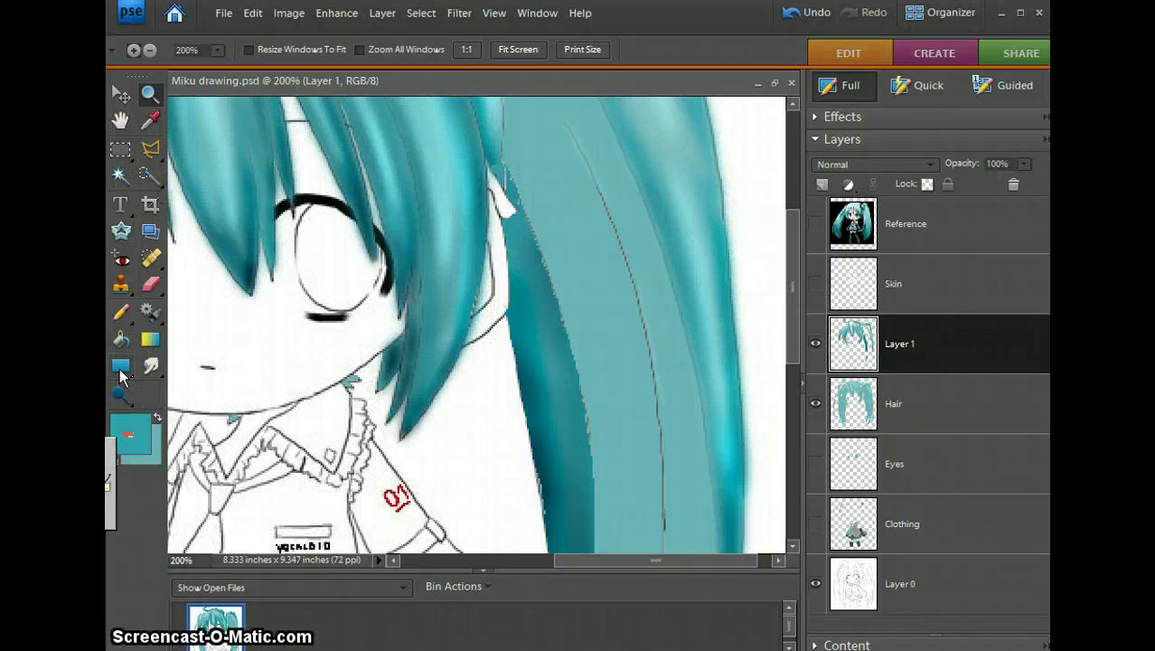
{"action": "key", "text": "ctrl+z"}
{"action": "left_click", "coordinate": [458, 13]}
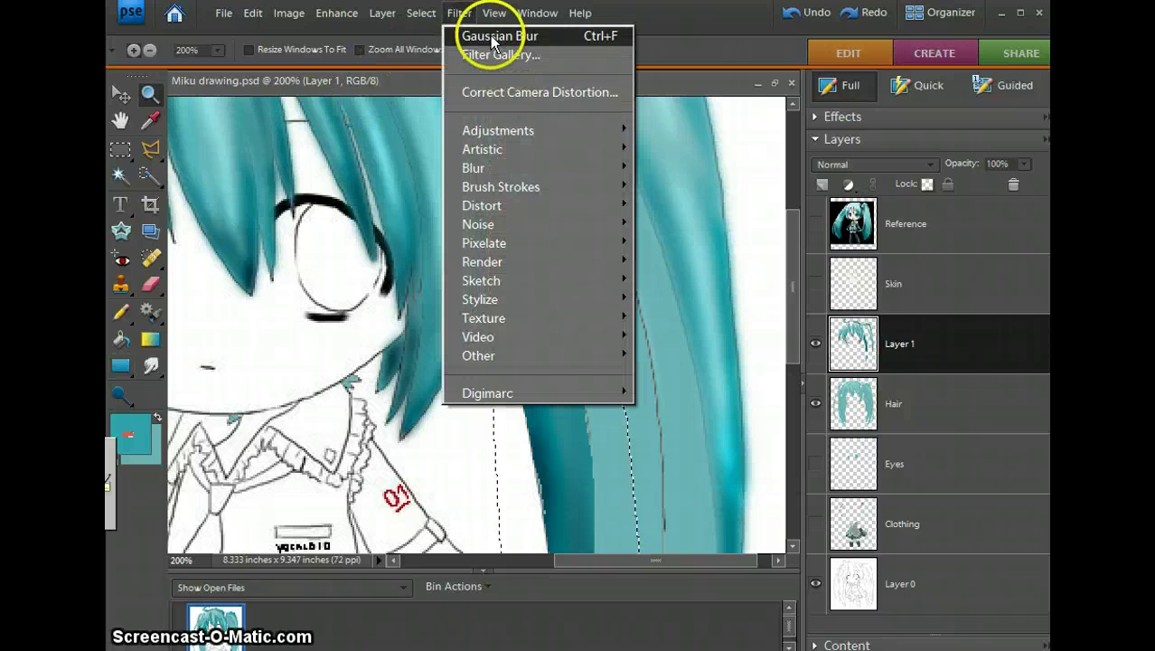
{"action": "mouse_move", "coordinate": [509, 170]}
{"action": "left_click", "coordinate": [668, 225]}
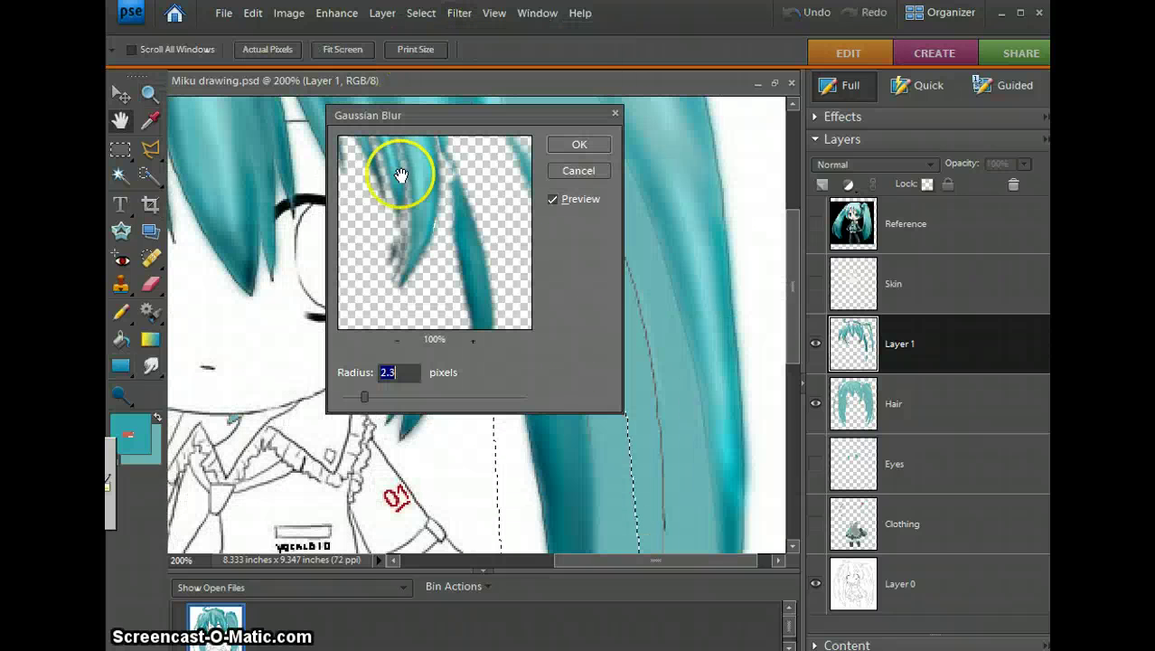
{"action": "left_click_drag", "start_coordinate": [400, 174], "coordinate": [502, 271]}
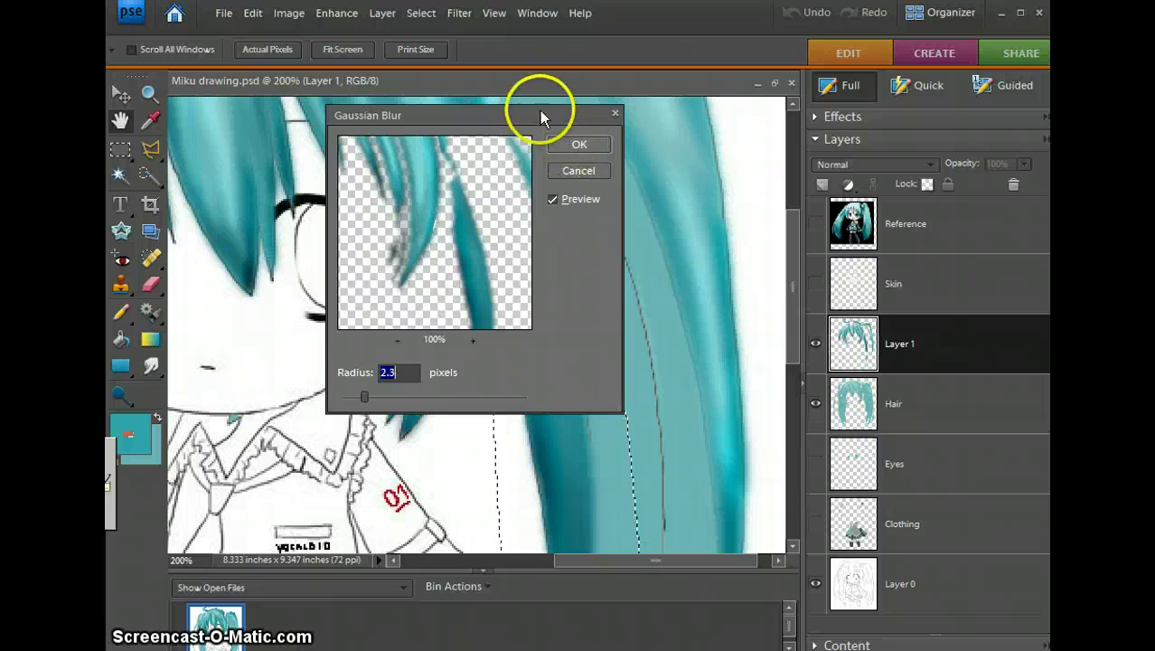
{"action": "left_click", "coordinate": [492, 141]}
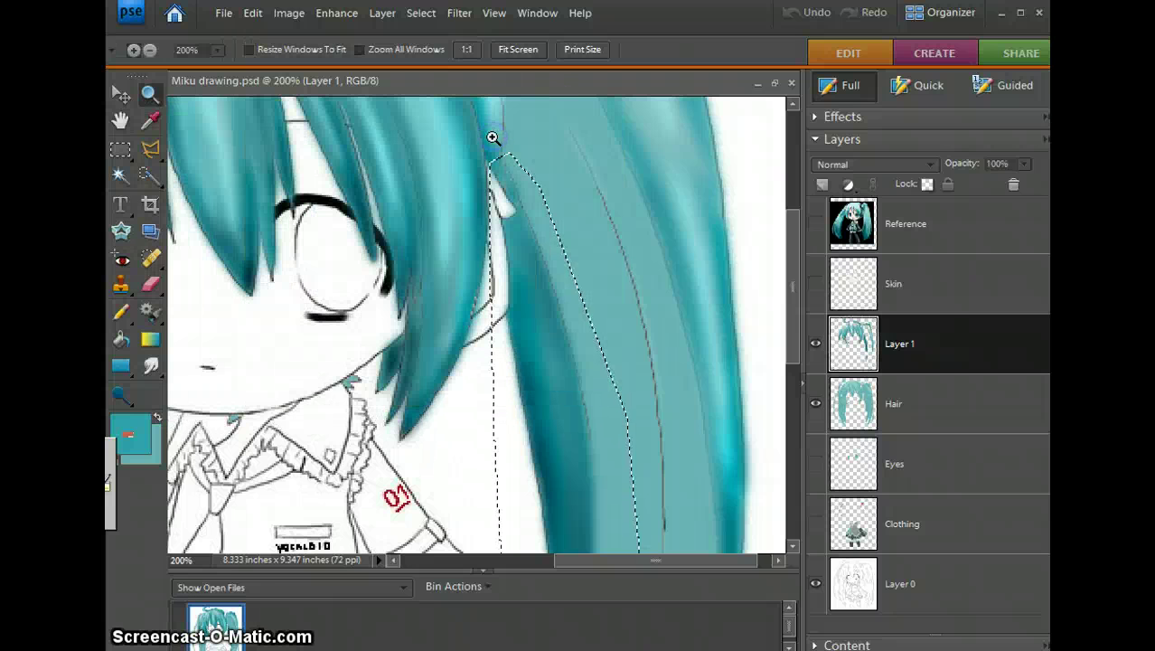
{"action": "key", "text": "ctrl+d"}
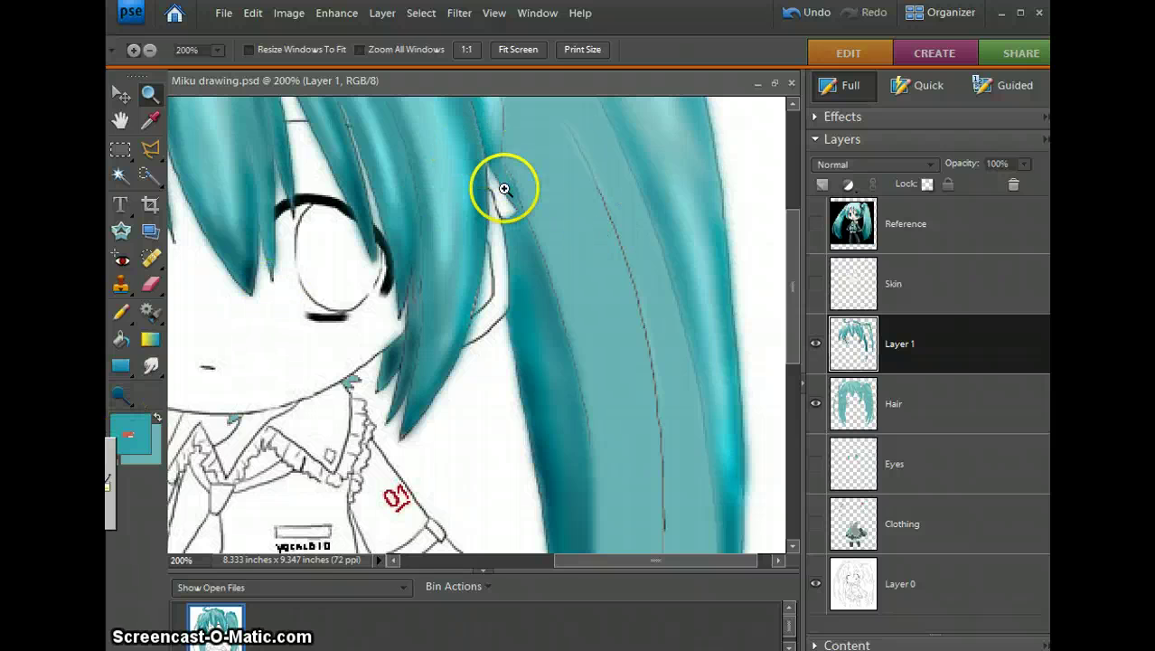
Select the neighbouring unshaded ponytail strand, from its upper end by the ear down to its tip, viewing the drawing at 100%.
{"action": "mouse_move", "coordinate": [791, 238]}
{"action": "left_mouse_down"}
{"action": "mouse_move", "coordinate": [788, 375]}
{"action": "mouse_move", "coordinate": [795, 271]}
{"action": "mouse_move", "coordinate": [817, 394]}
{"action": "mouse_move", "coordinate": [811, 231]}
{"action": "left_mouse_up"}
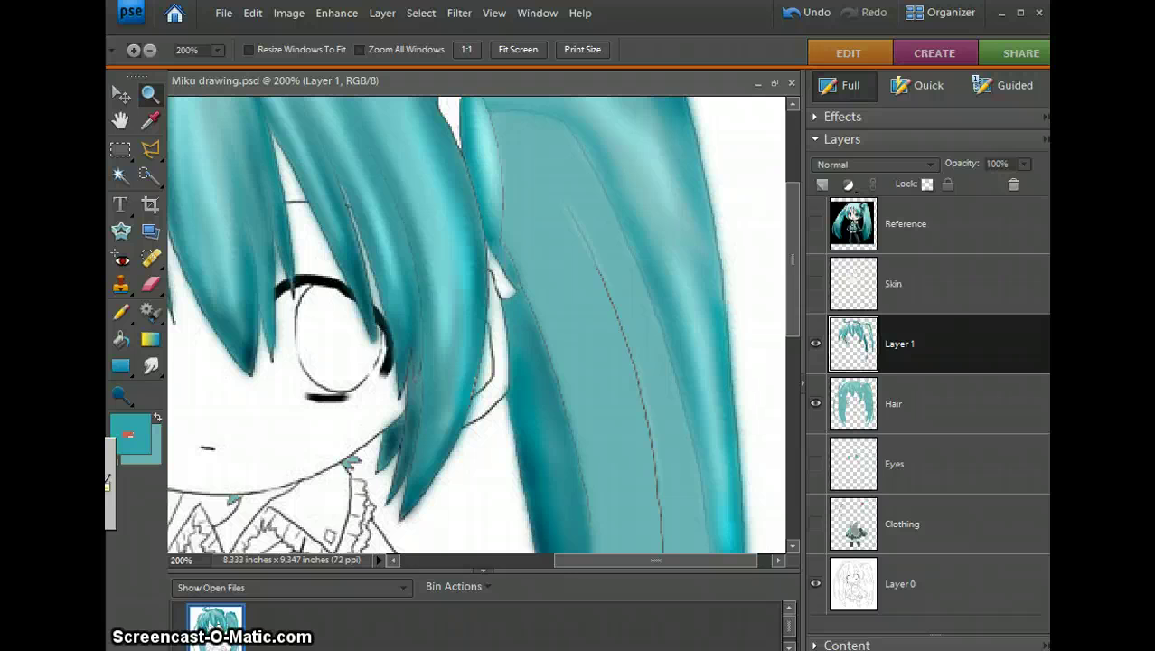
{"action": "left_click", "coordinate": [729, 379], "text": "alt"}
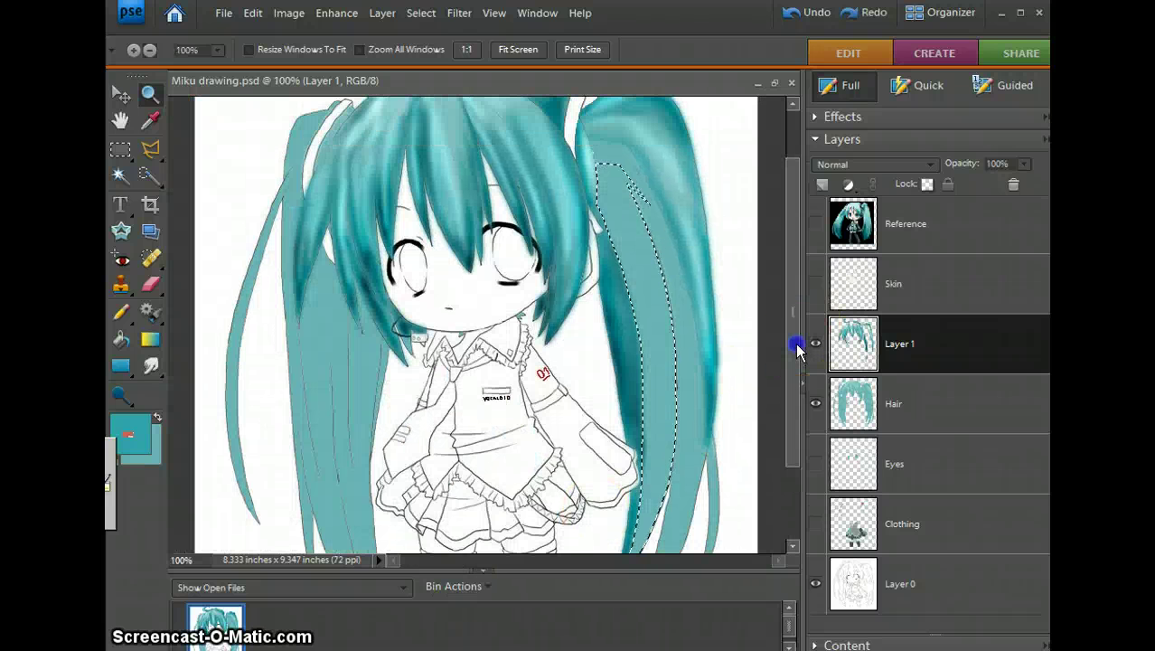
{"action": "left_click_drag", "start_coordinate": [794, 303], "coordinate": [786, 361]}
{"action": "left_click", "coordinate": [148, 286]}
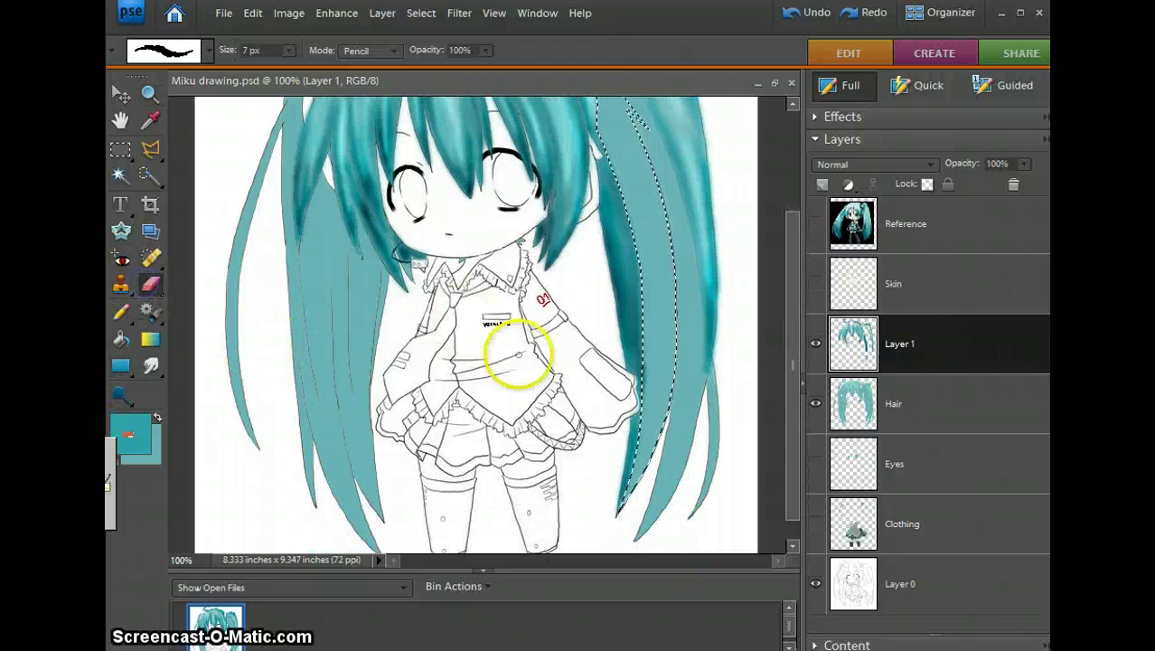
{"action": "mouse_move", "coordinate": [515, 348]}
{"action": "left_mouse_down"}
{"action": "mouse_move", "coordinate": [675, 374]}
{"action": "mouse_move", "coordinate": [665, 369]}
{"action": "mouse_move", "coordinate": [676, 386]}
{"action": "mouse_move", "coordinate": [662, 381]}
{"action": "mouse_move", "coordinate": [646, 355]}
{"action": "mouse_move", "coordinate": [639, 459]}
{"action": "left_mouse_up"}
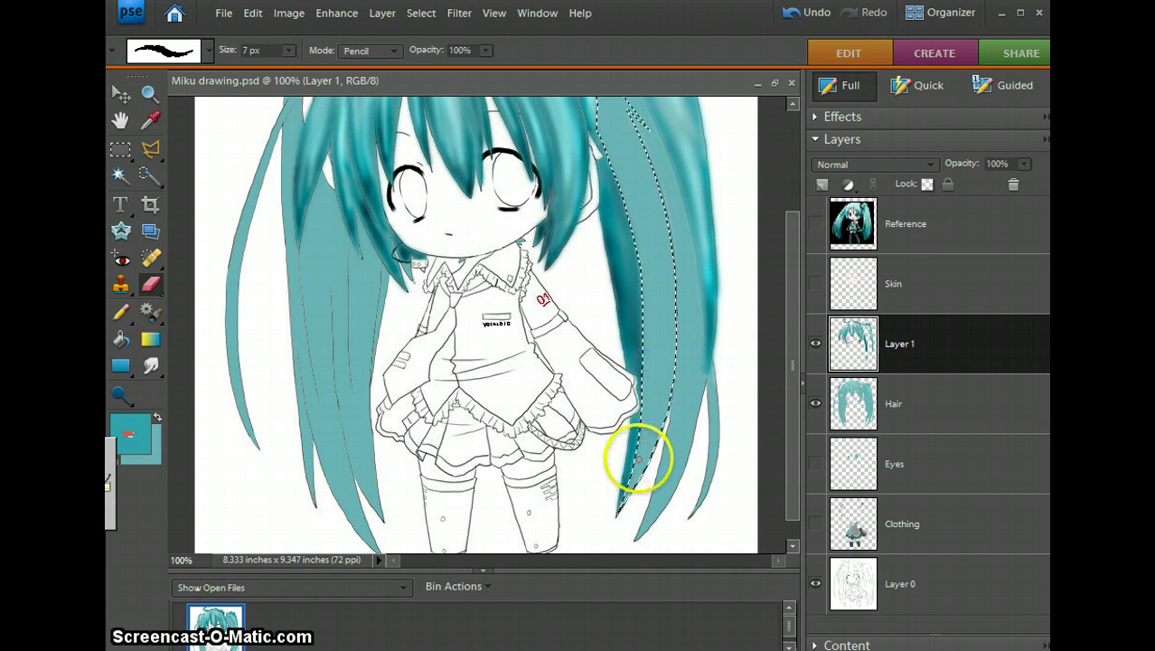
{"action": "left_click_drag", "start_coordinate": [792, 394], "coordinate": [796, 397]}
{"action": "scroll", "coordinate": [796, 402], "scroll_direction": "up", "scroll_amount": 2}
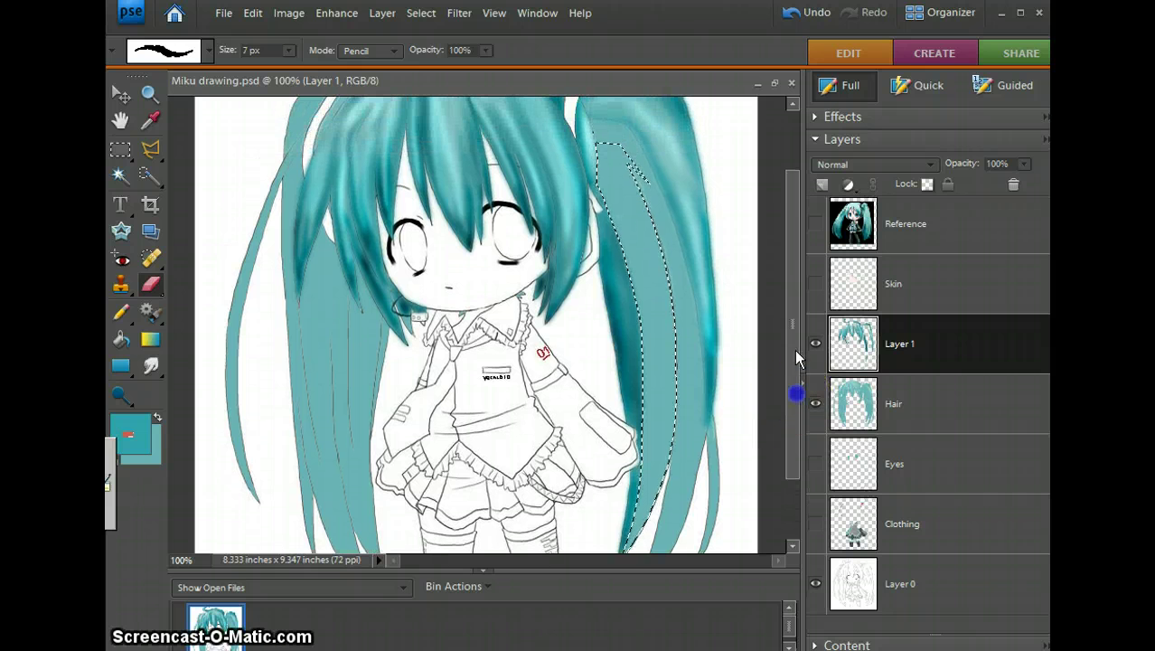
{"action": "left_click", "coordinate": [488, 369]}
Paint darker teal shading along both edges and the lower end of the selected strand with a 12 px Pencil.
{"action": "left_click", "coordinate": [120, 311]}
{"action": "left_click", "coordinate": [561, 283]}
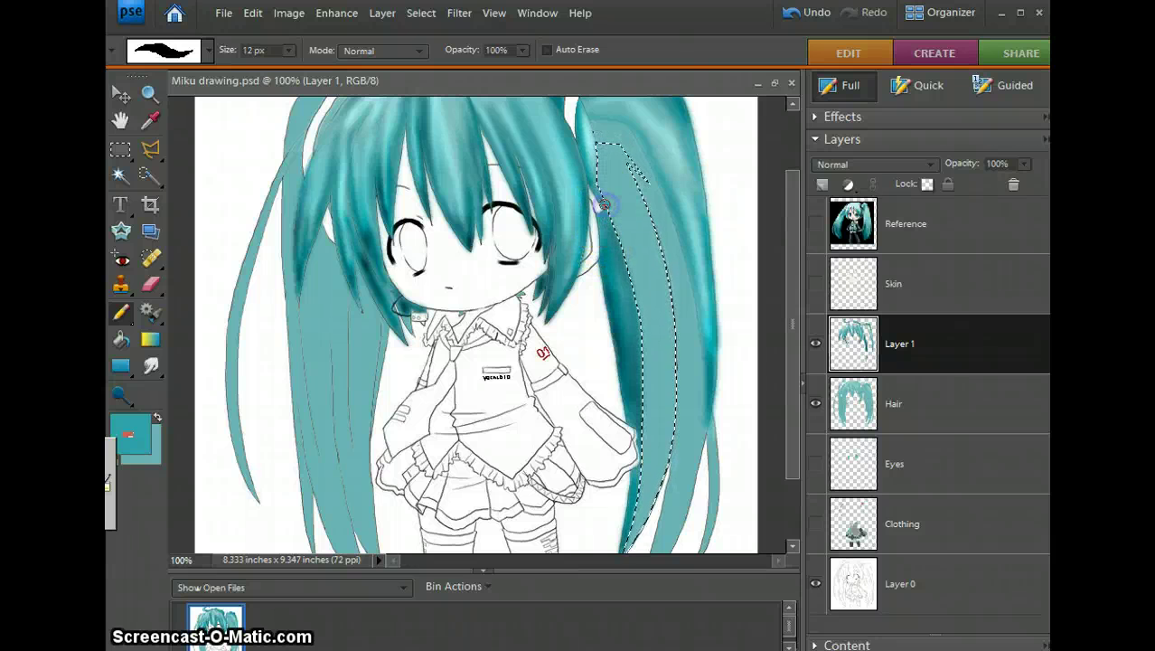
{"action": "left_click", "coordinate": [593, 185]}
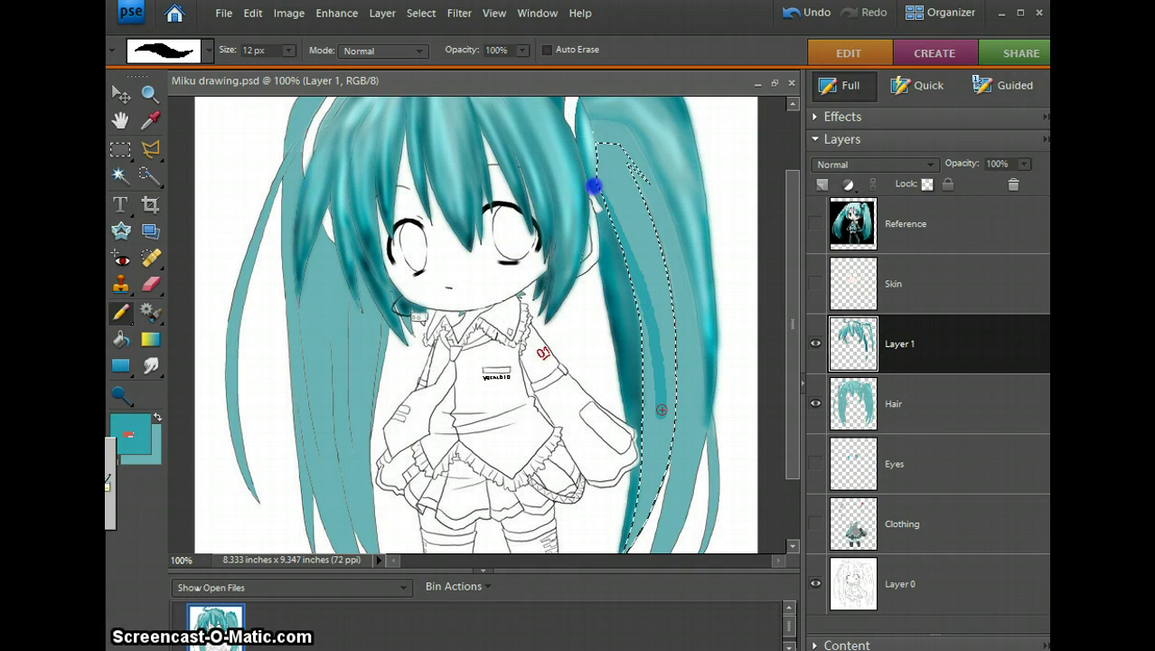
{"action": "left_click_drag", "start_coordinate": [666, 329], "coordinate": [667, 282]}
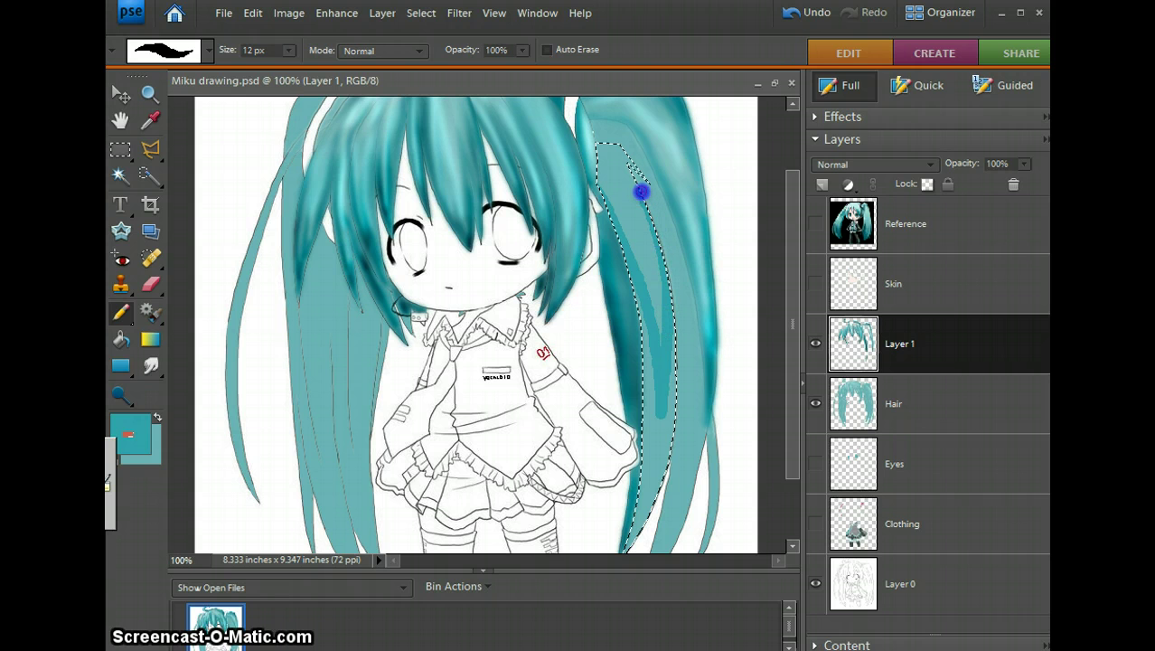
{"action": "left_click_drag", "start_coordinate": [630, 173], "coordinate": [656, 310]}
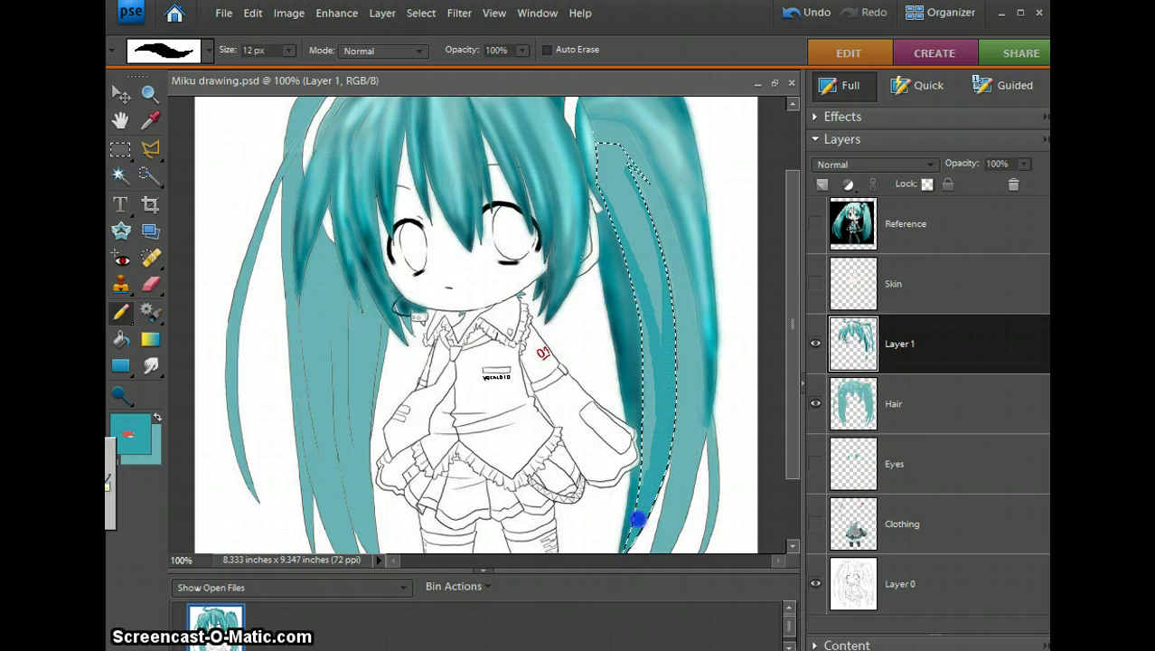
{"action": "left_click_drag", "start_coordinate": [644, 450], "coordinate": [651, 389]}
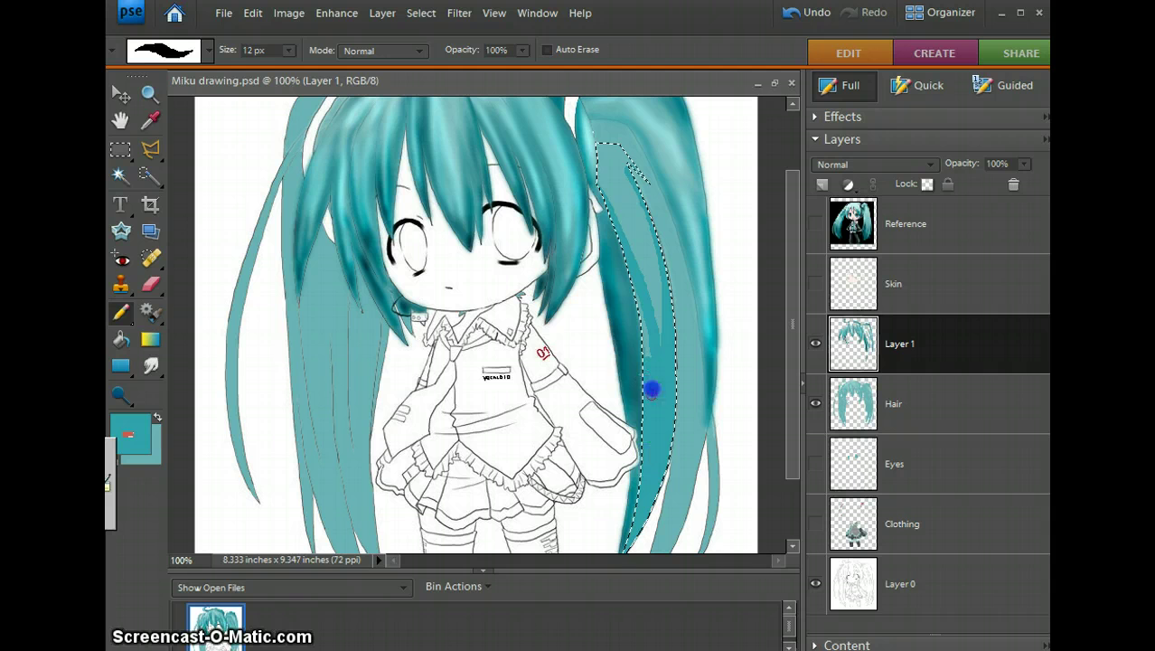
{"action": "left_click_drag", "start_coordinate": [640, 321], "coordinate": [624, 277]}
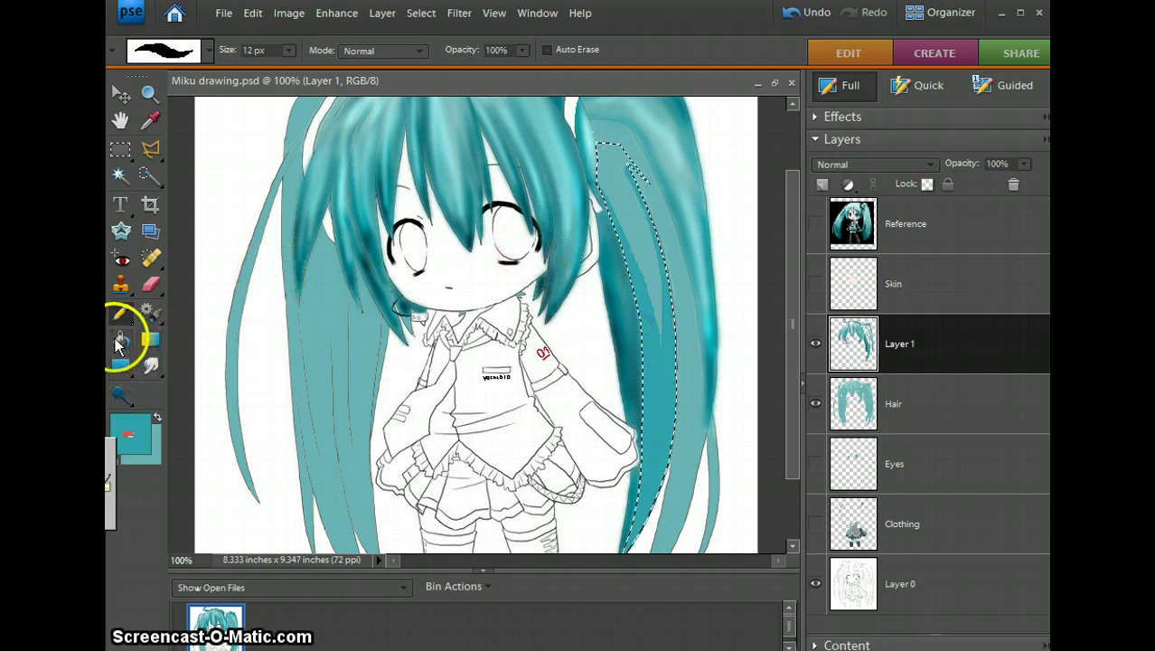
Switch the drawing colour to the lighter teal and set the Pencil size to 7 px.
{"action": "key", "text": "x"}
{"action": "left_click", "coordinate": [251, 49]}
{"action": "type", "text": "9"}
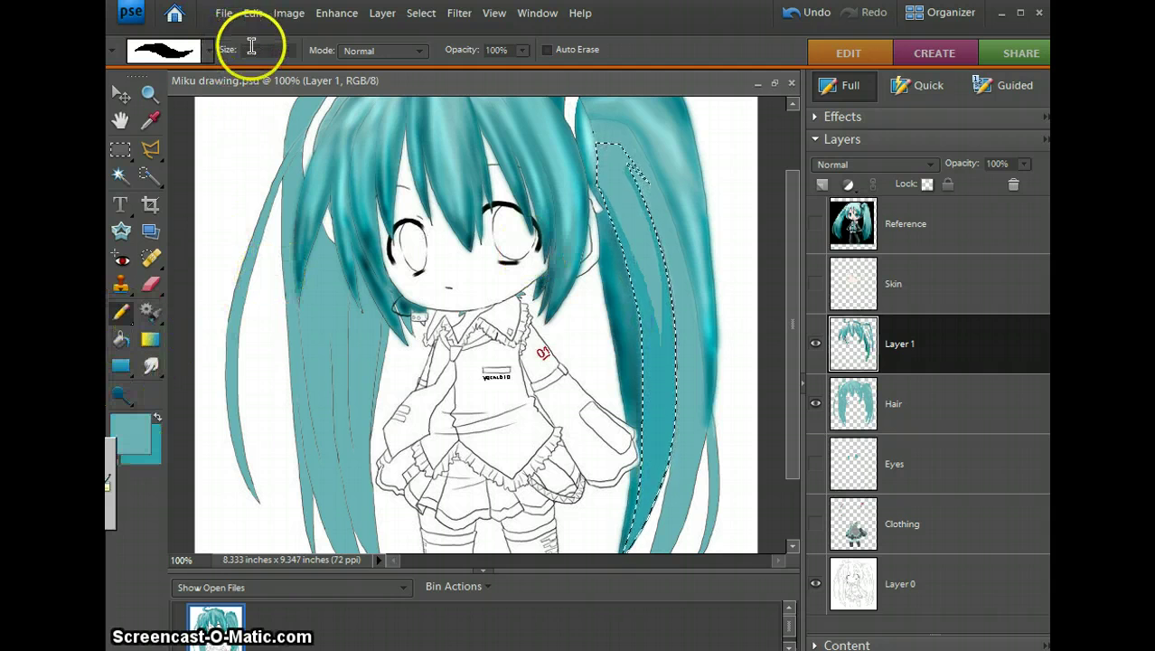
{"action": "key", "text": "Return"}
{"action": "key", "text": "Down"}
{"action": "key", "text": "Down"}
{"action": "key", "text": "Return"}
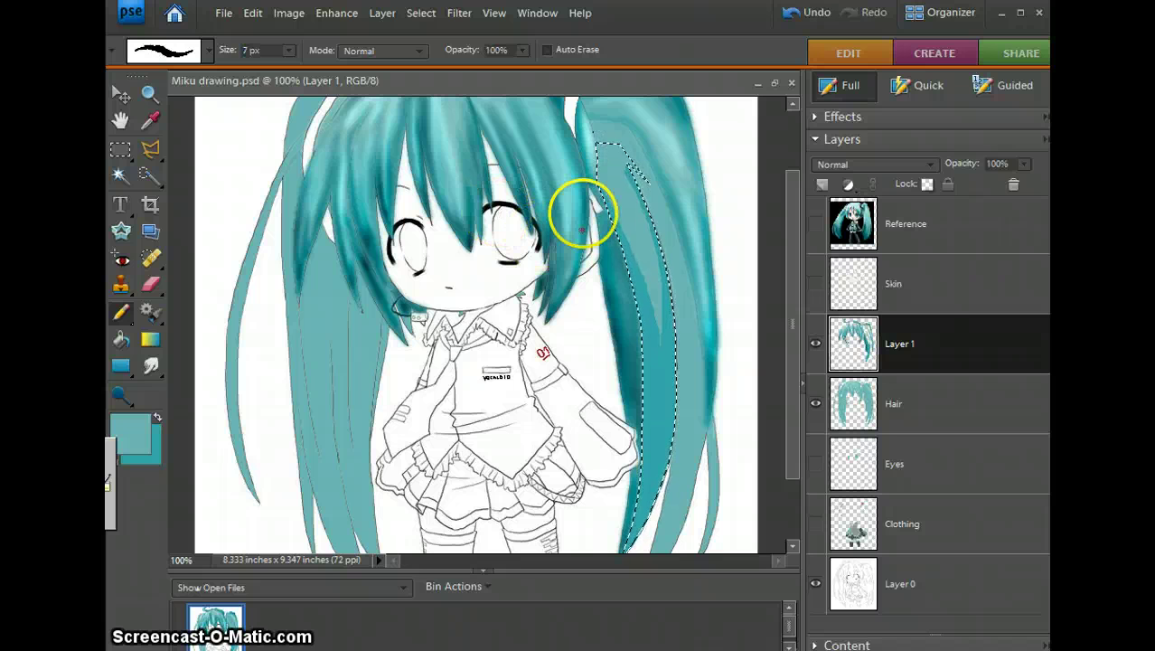
Try painting thin lighter teal streaks down the middle of the selected strand into its dark lower part.
{"action": "left_click", "coordinate": [639, 265]}
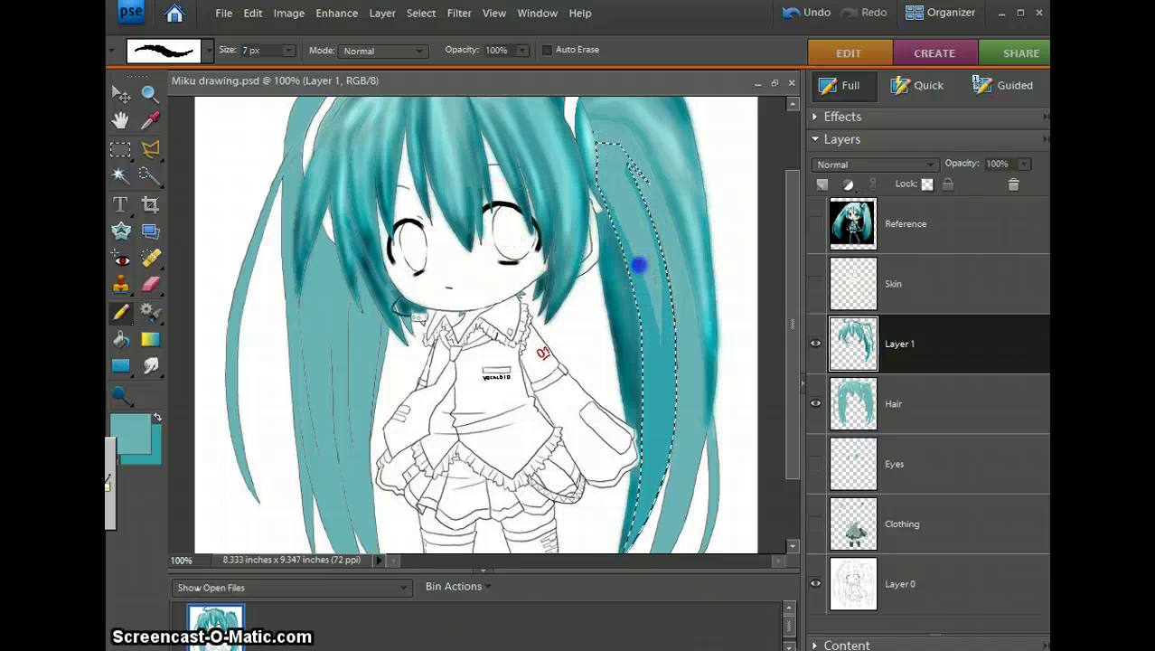
{"action": "key", "text": "ctrl+z"}
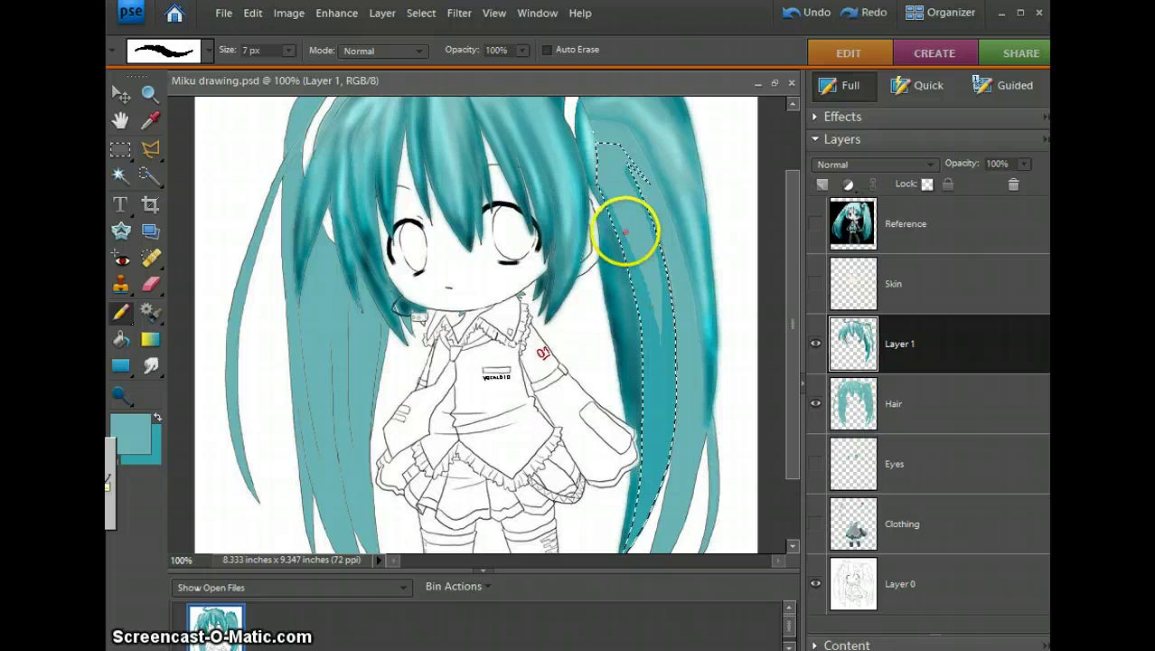
{"action": "left_click_drag", "start_coordinate": [633, 244], "coordinate": [634, 253]}
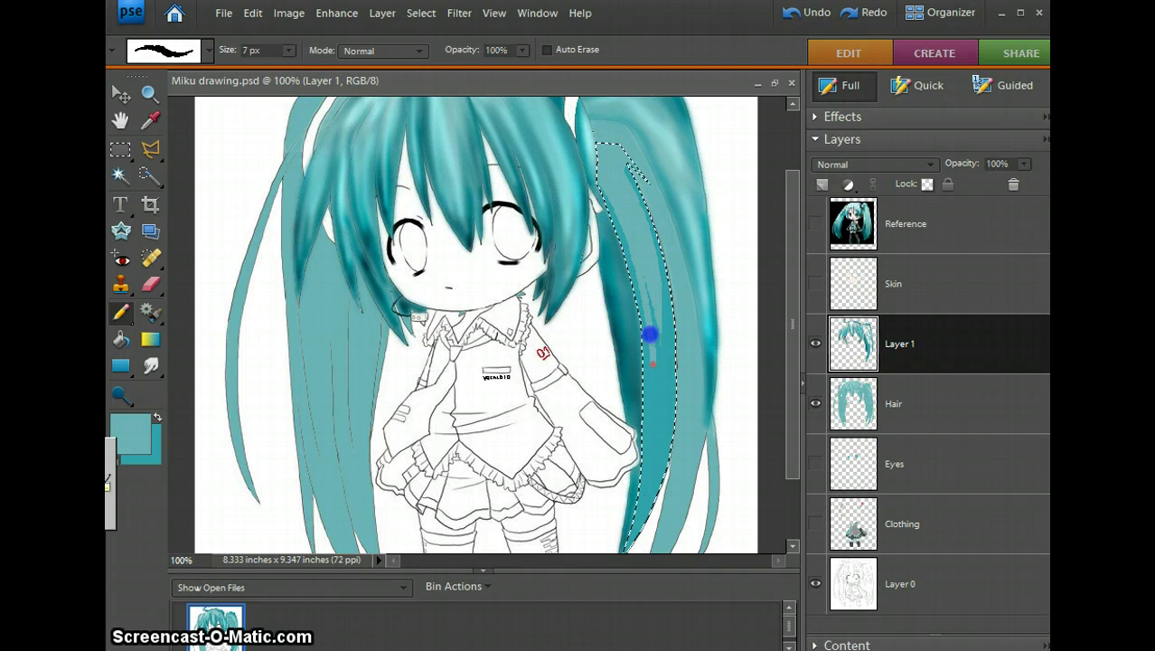
{"action": "left_click_drag", "start_coordinate": [654, 433], "coordinate": [654, 431]}
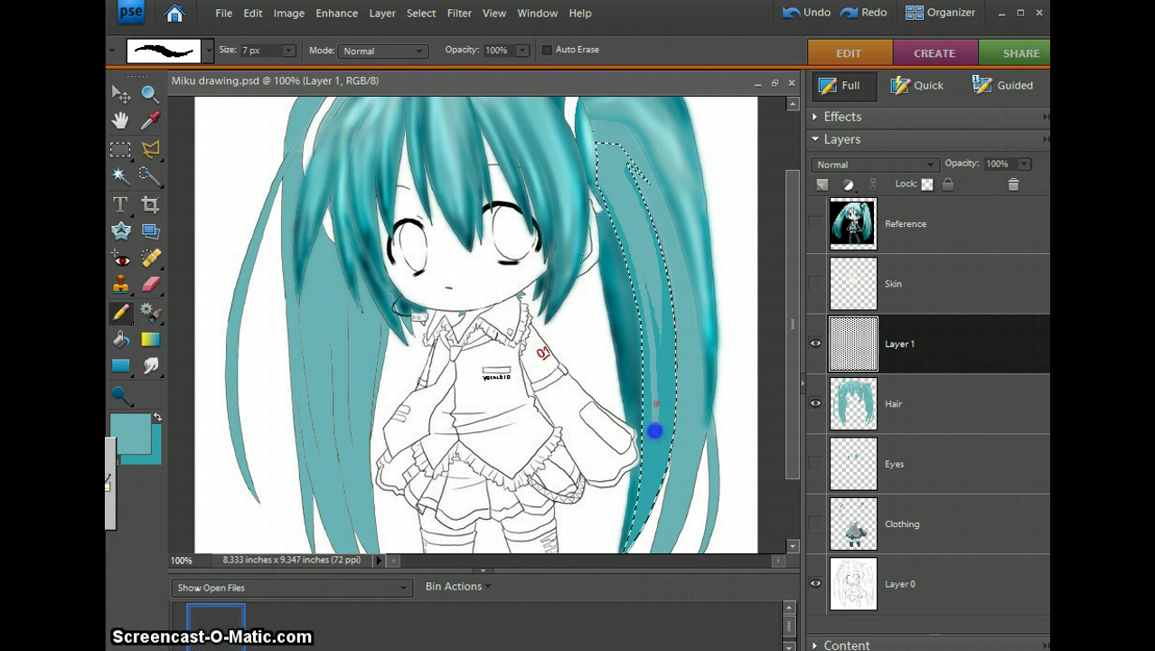
{"action": "left_click_drag", "start_coordinate": [656, 380], "coordinate": [654, 352]}
{"action": "left_click_drag", "start_coordinate": [645, 289], "coordinate": [645, 286]}
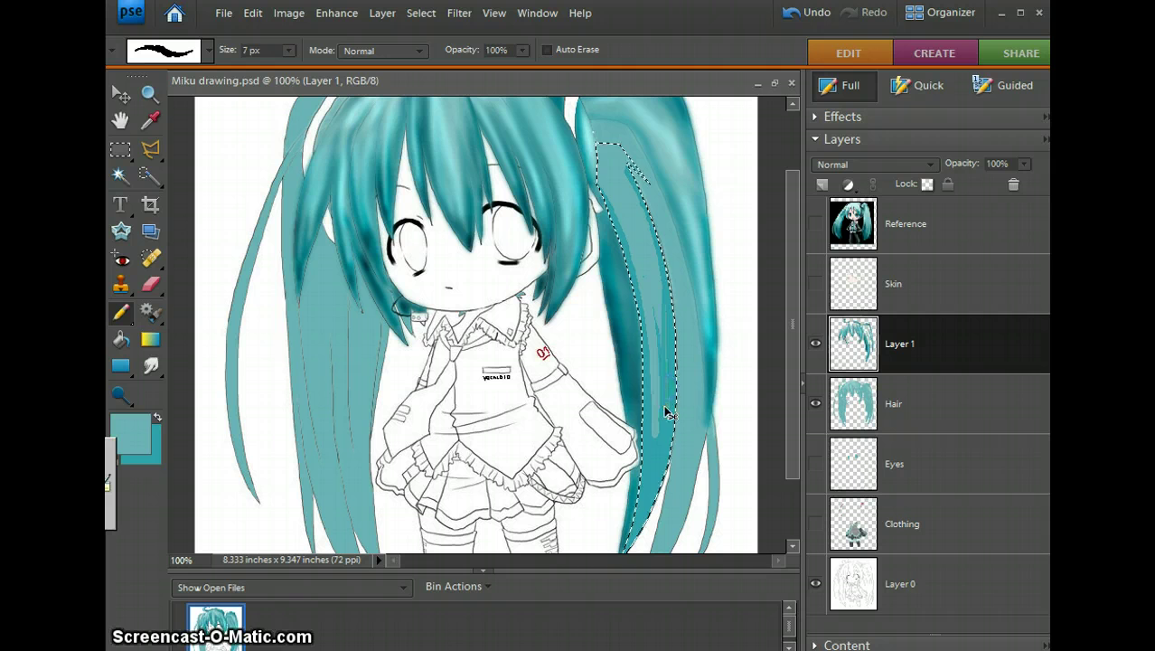
{"action": "key", "text": "ctrl+z"}
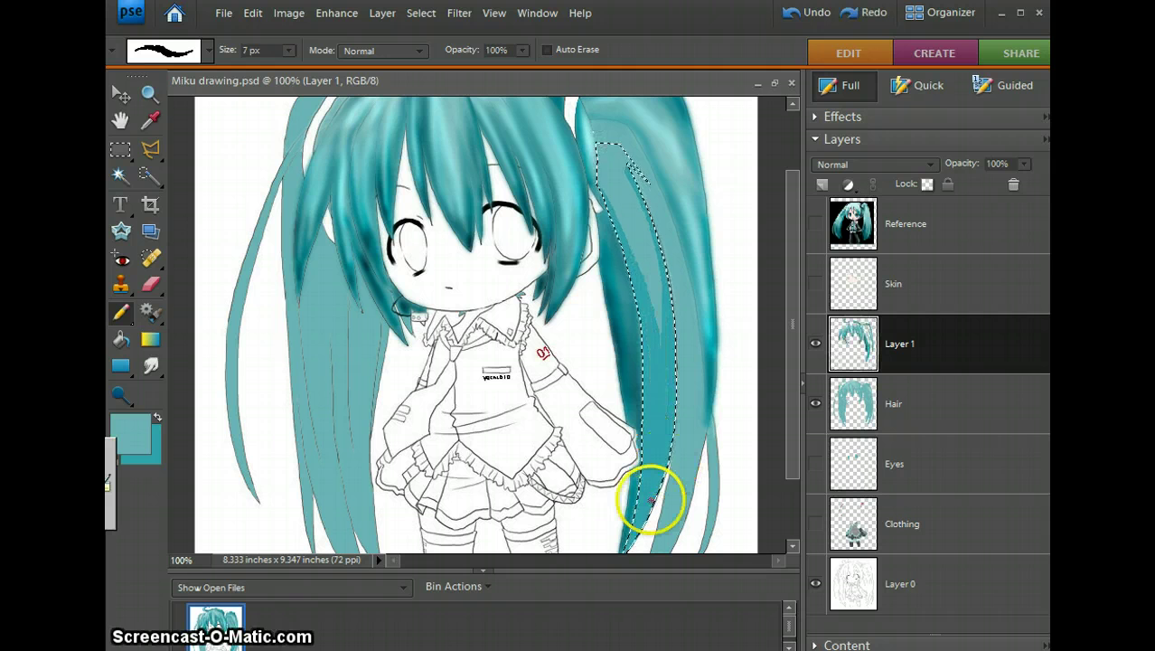
Paint short lighter teal streaks up the lower middle of the selected ponytail strand with the 7 px Pencil.
{"action": "left_click_drag", "start_coordinate": [651, 499], "coordinate": [647, 486]}
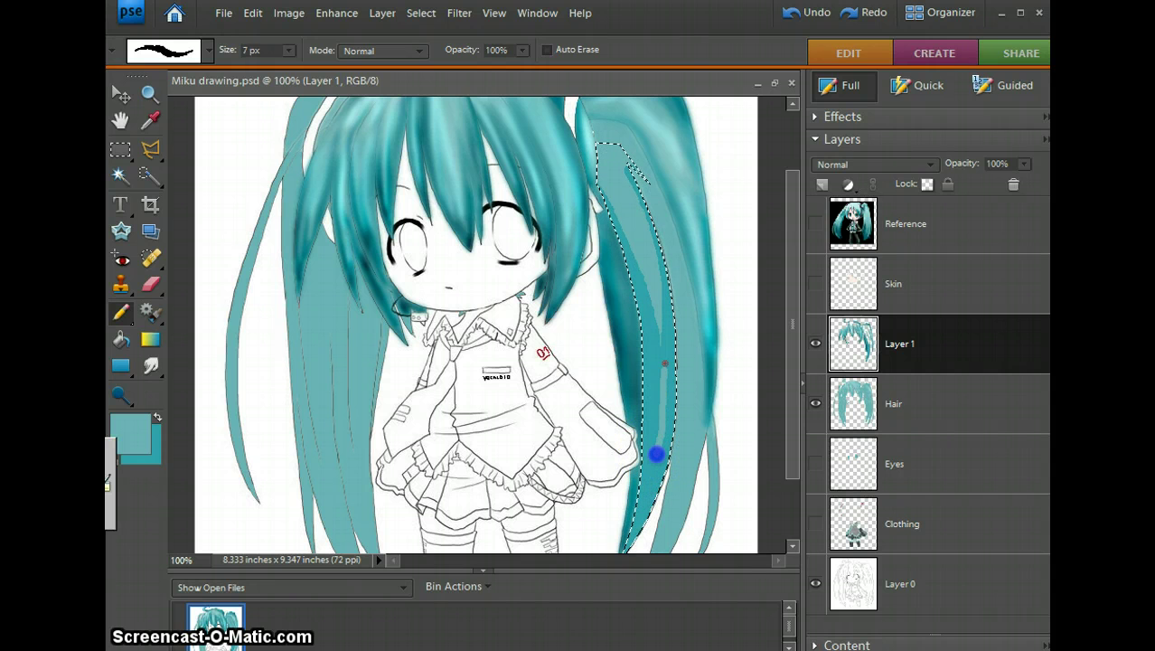
{"action": "left_click_drag", "start_coordinate": [656, 454], "coordinate": [656, 408]}
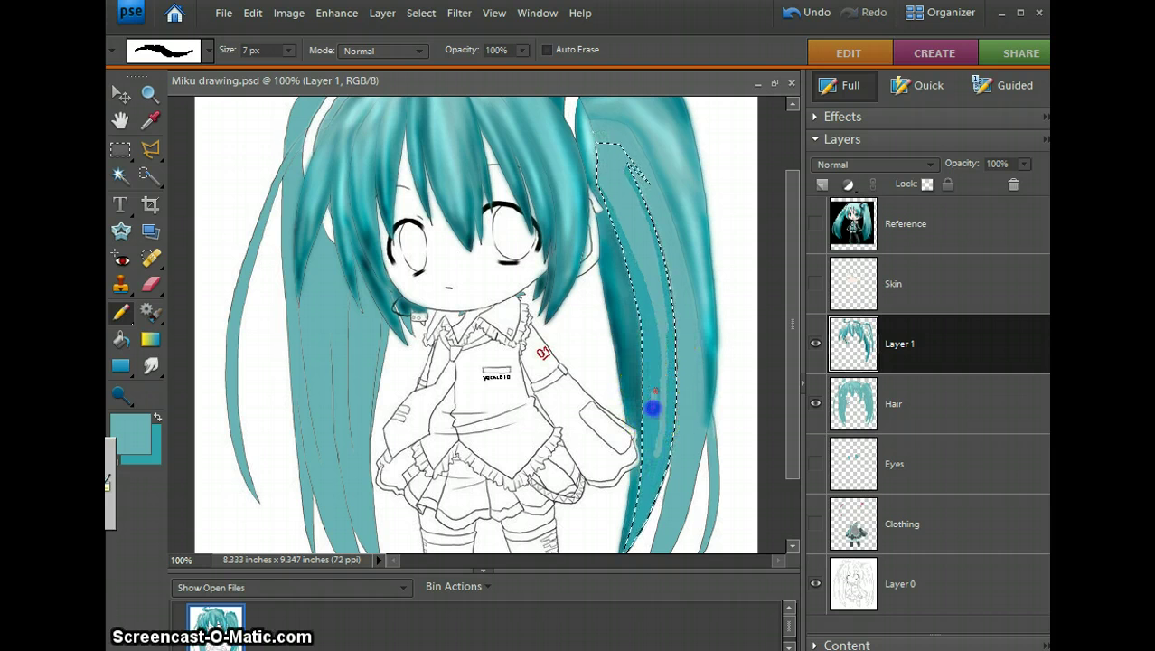
{"action": "left_click_drag", "start_coordinate": [653, 409], "coordinate": [652, 391]}
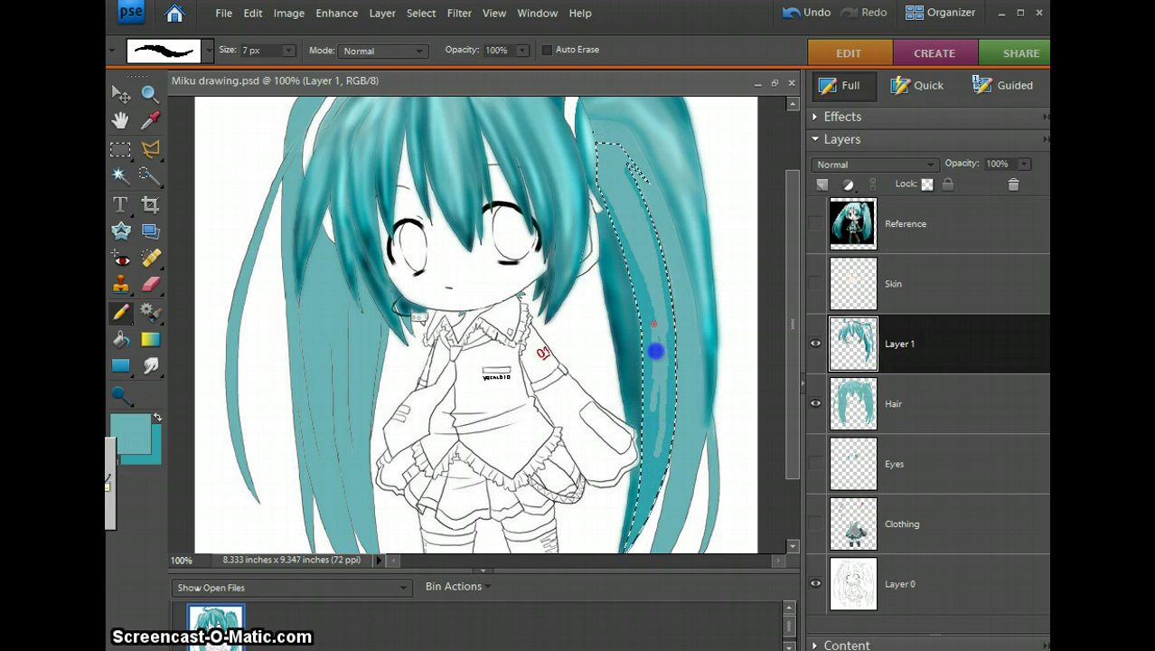
{"action": "left_click_drag", "start_coordinate": [638, 267], "coordinate": [638, 266]}
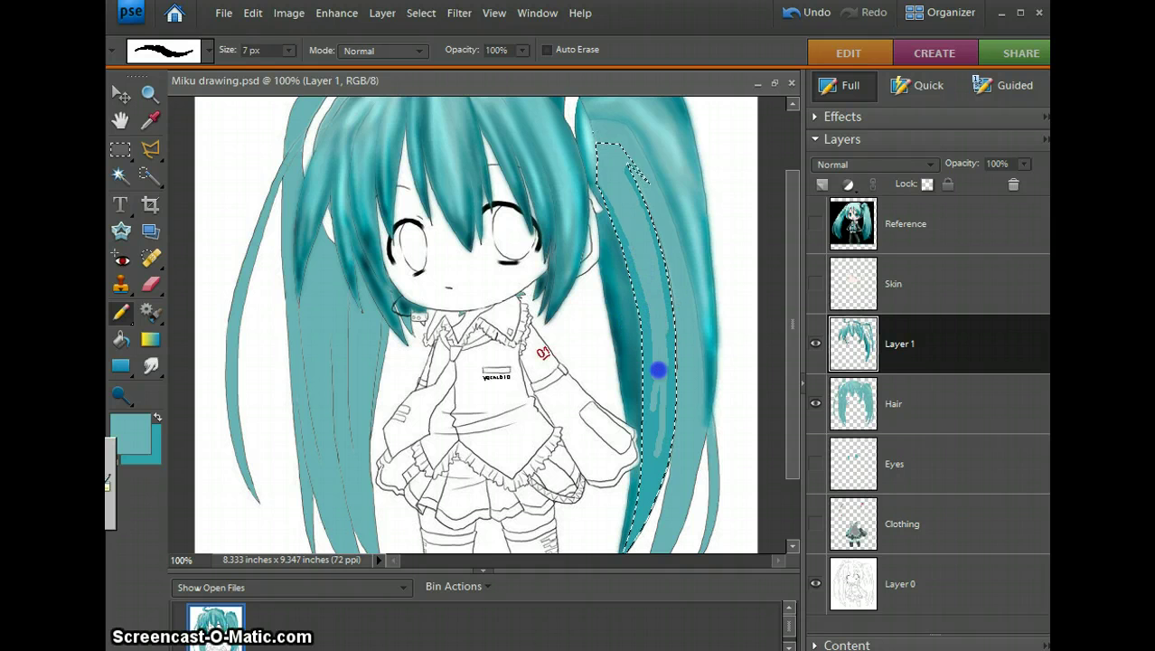
{"action": "left_click_drag", "start_coordinate": [654, 388], "coordinate": [656, 373]}
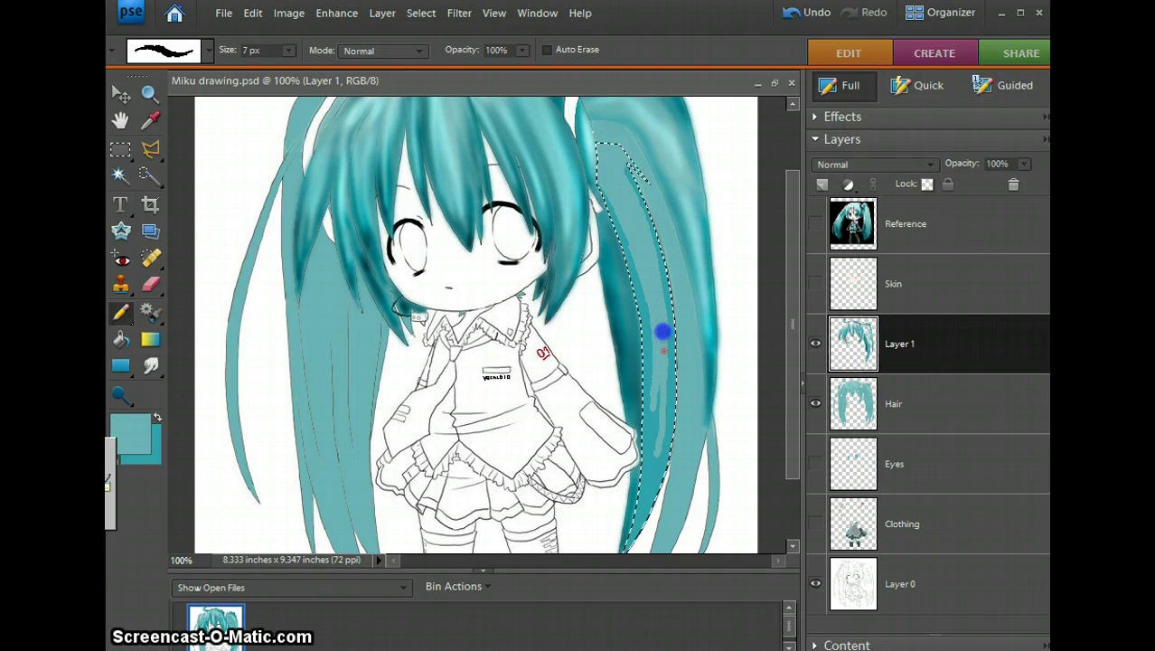
{"action": "left_click", "coordinate": [662, 332]}
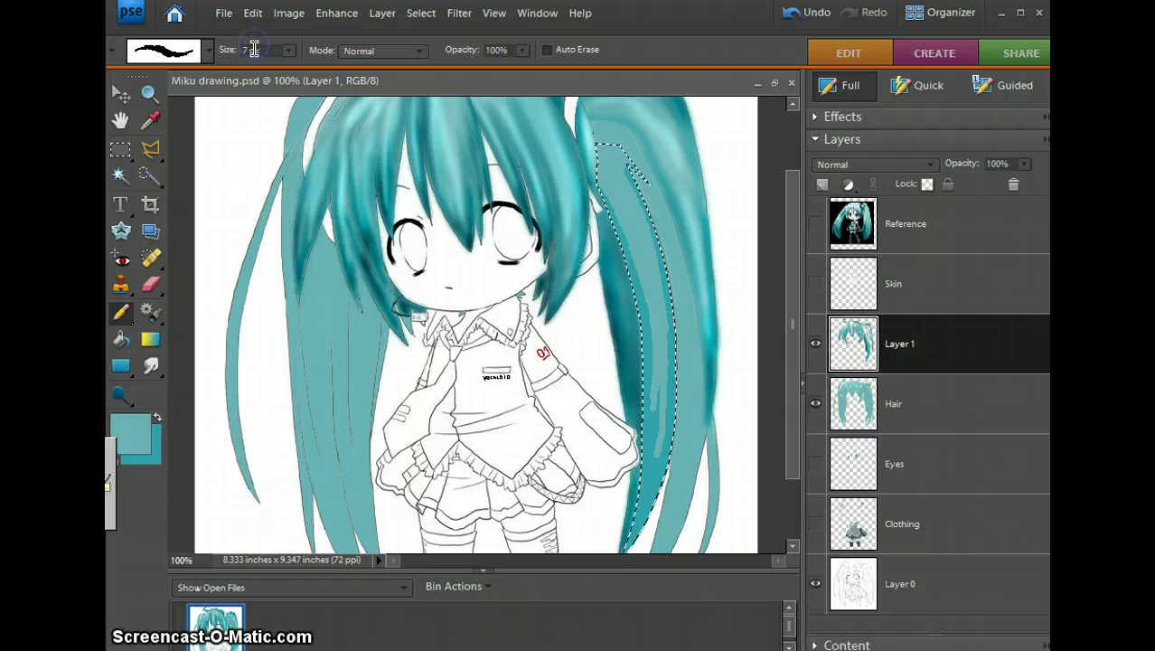
Set the Pencil size to 2 px and add fine lighter teal lines in the selected strand's dark lower part.
{"action": "type", "text": "2"}
{"action": "key", "text": "Return"}
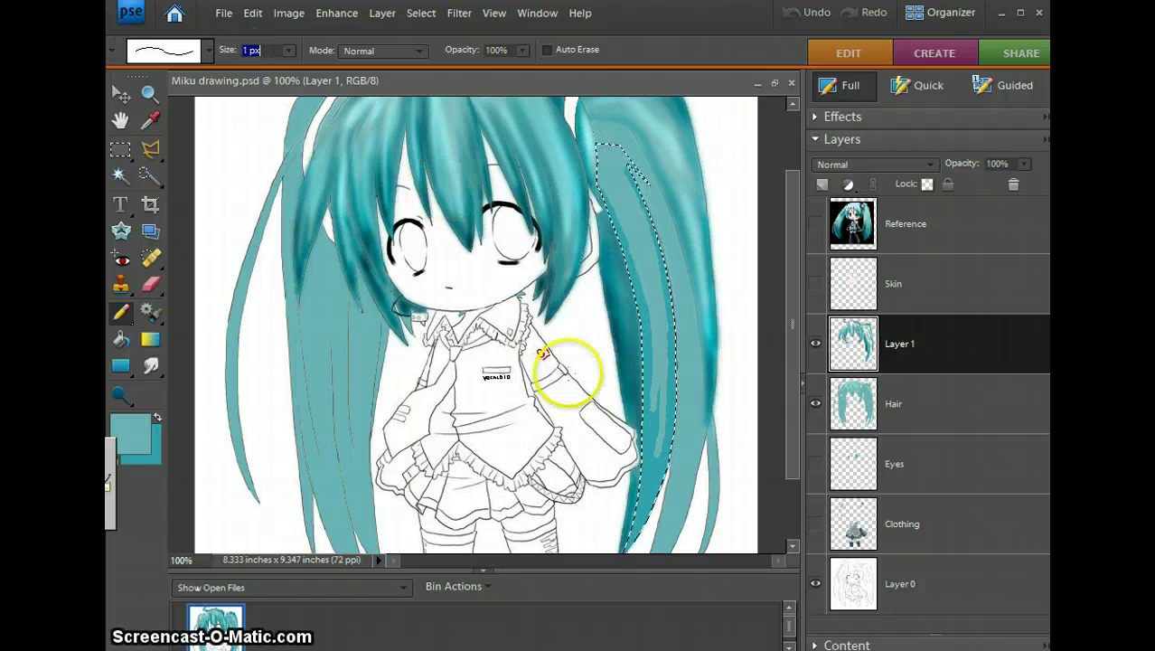
{"action": "type", "text": "2"}
{"action": "key", "text": "Return"}
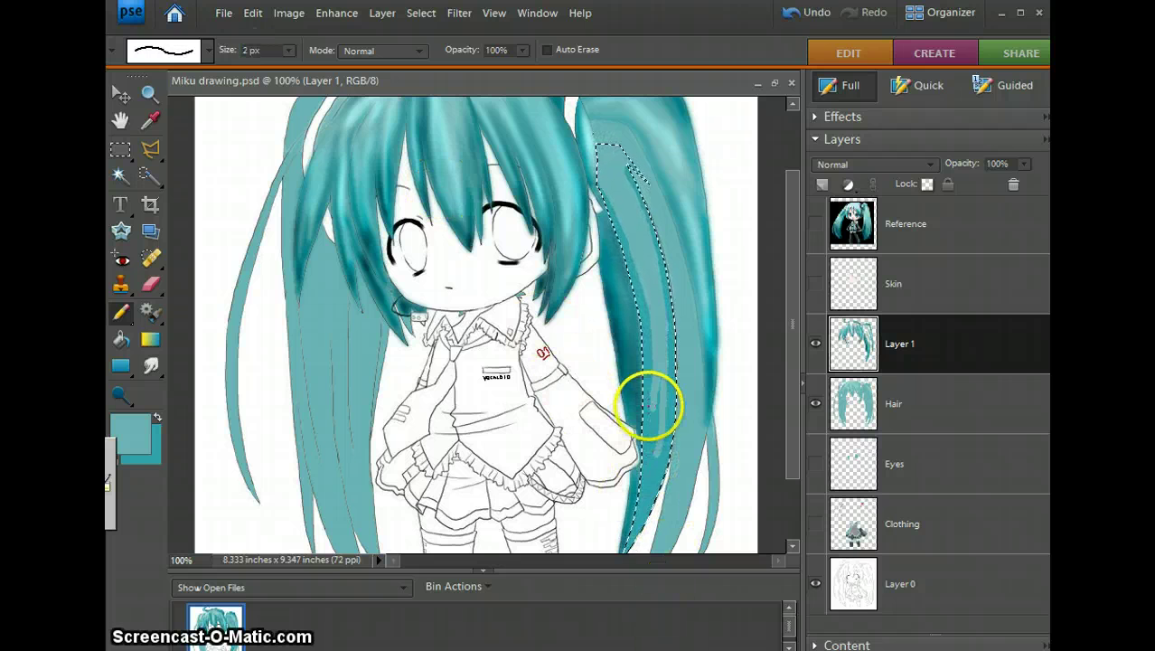
{"action": "left_click_drag", "start_coordinate": [649, 407], "coordinate": [648, 434]}
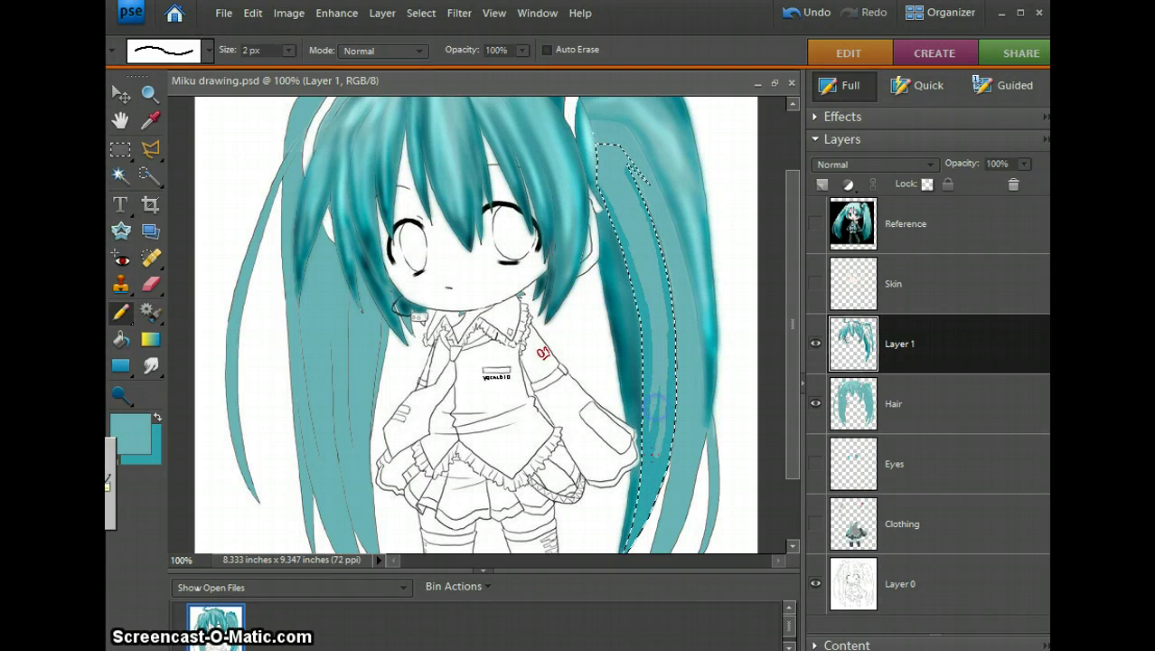
{"action": "left_click_drag", "start_coordinate": [655, 456], "coordinate": [652, 461]}
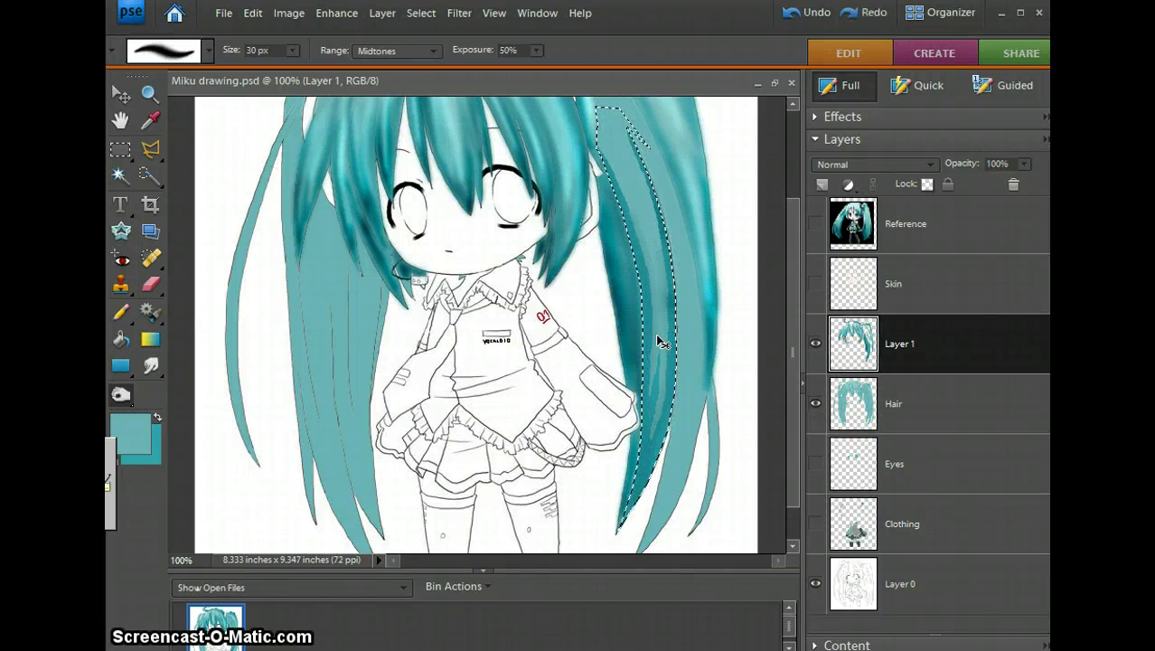
Burn the selected strand on Layer 1 with a 30 px brush, Midtones range and 50% exposure.
{"action": "left_click", "coordinate": [845, 398]}
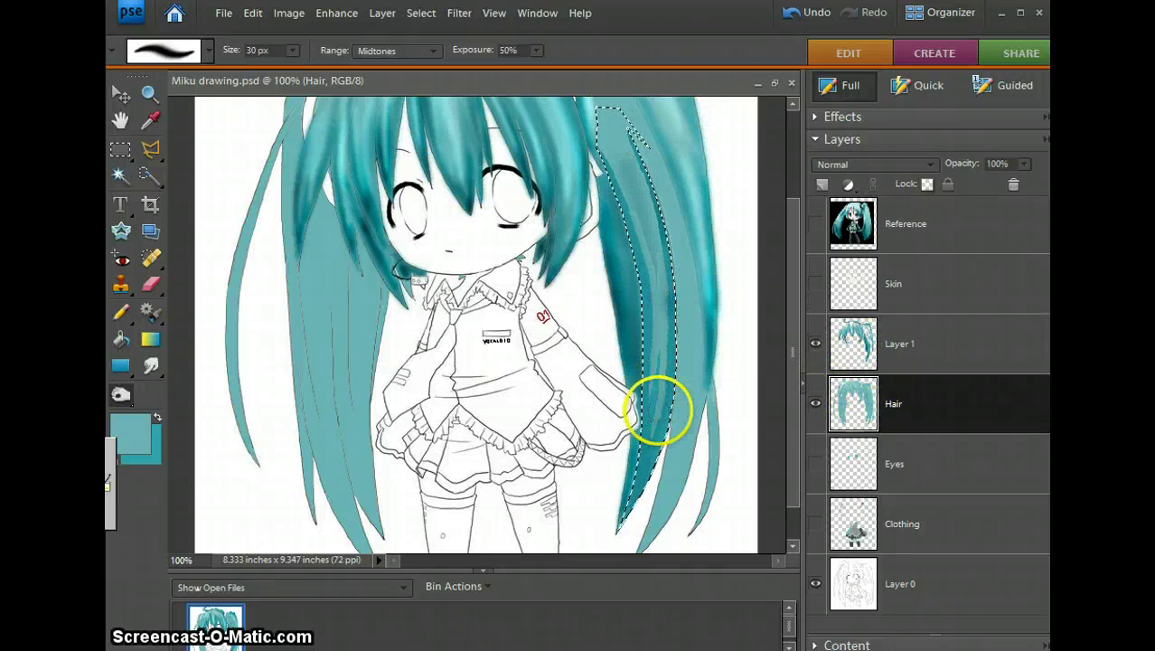
{"action": "key", "text": "alt+bracketright"}
{"action": "left_click_drag", "start_coordinate": [658, 296], "coordinate": [626, 262]}
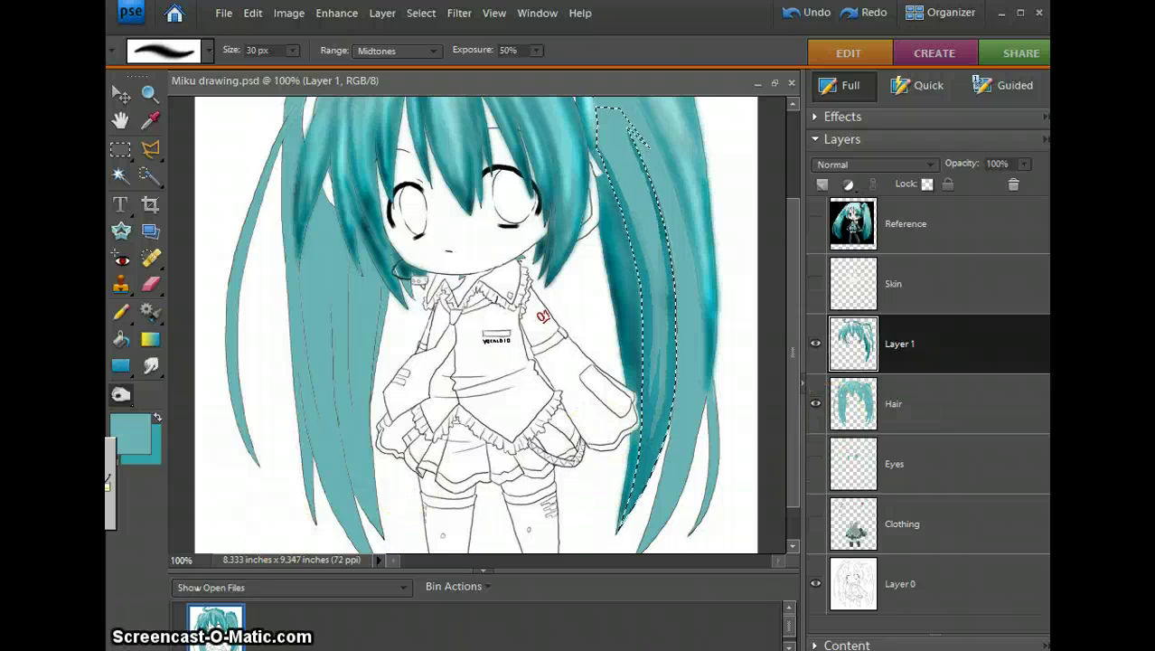
Hide the line art on Layer 0 and merge the visible Layer 1 and Hair layers.
{"action": "key", "text": "z"}
{"action": "key", "text": "ctrl+minus"}
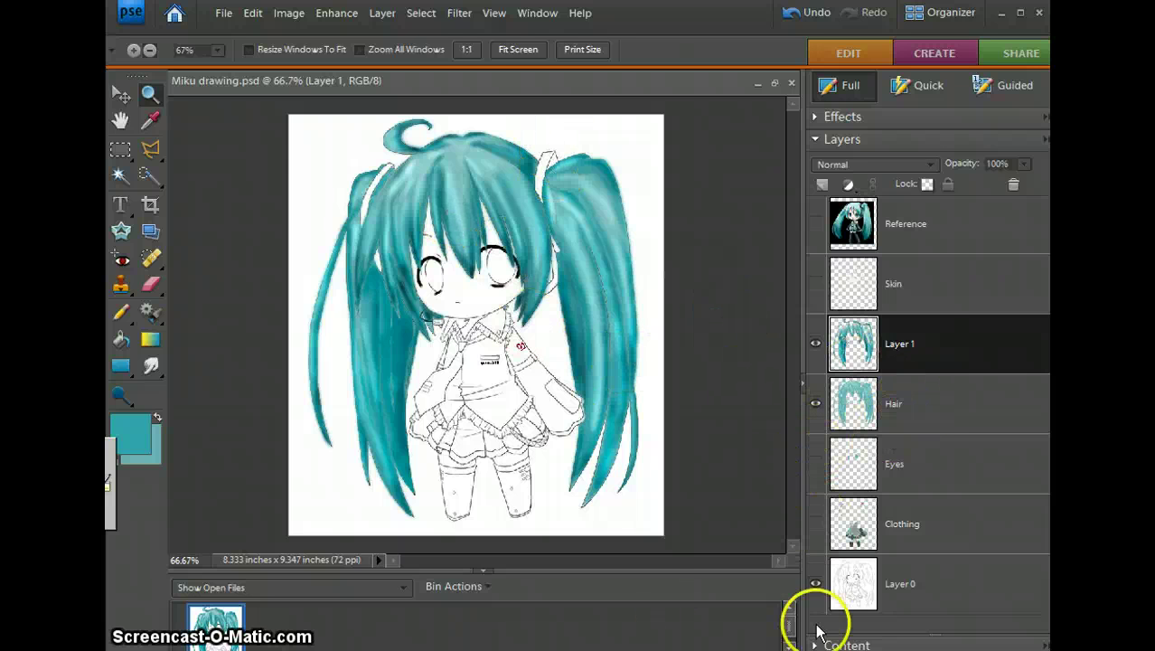
{"action": "left_click", "coordinate": [815, 583]}
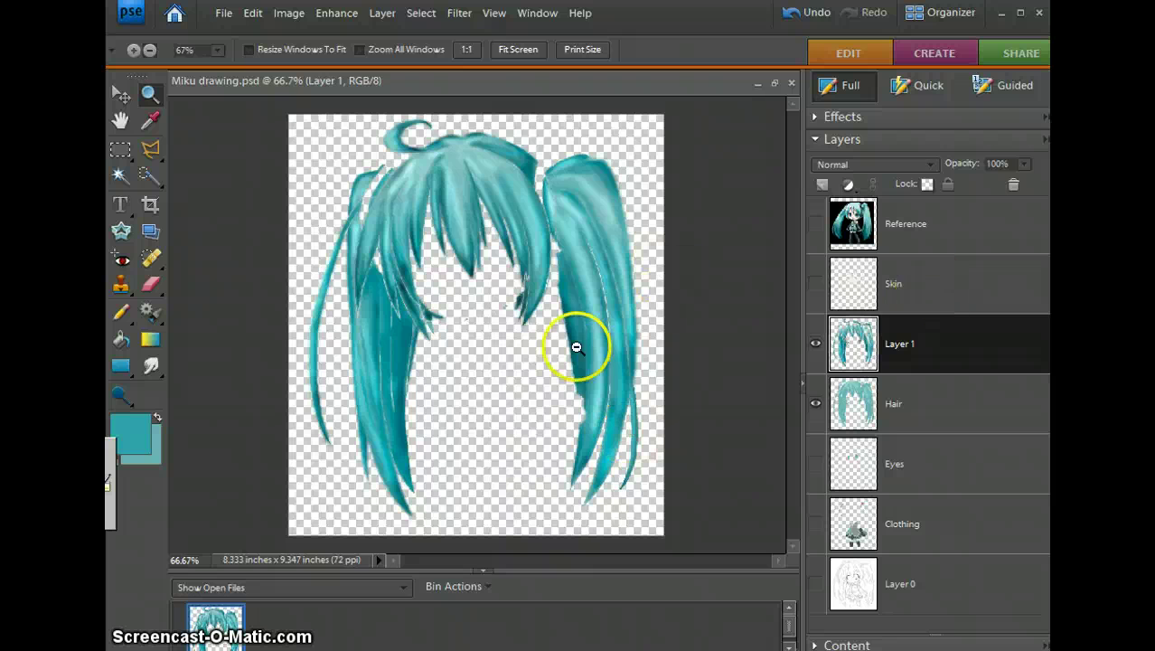
{"action": "right_click", "coordinate": [861, 407]}
{"action": "left_click", "coordinate": [888, 378]}
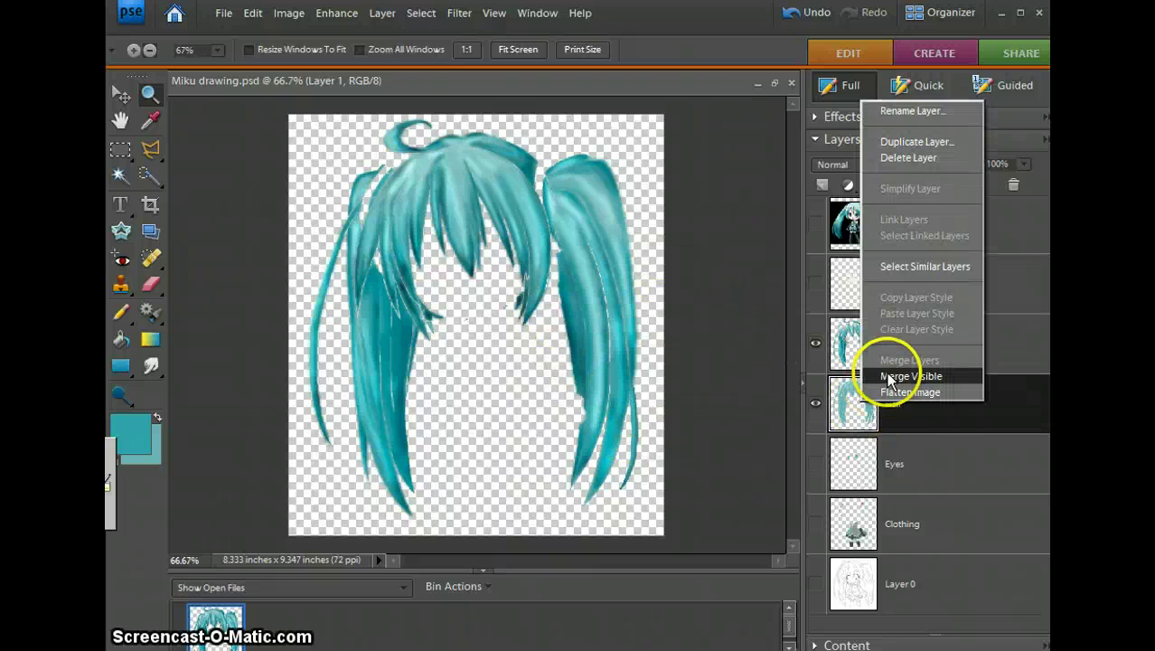
{"action": "left_click", "coordinate": [888, 376]}
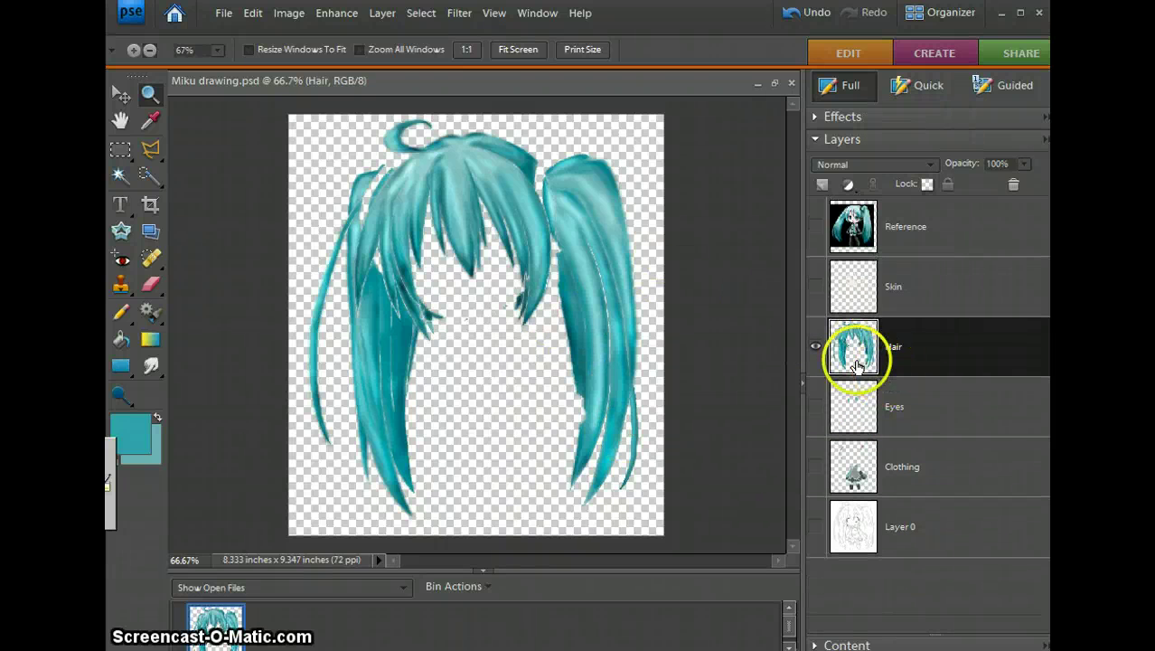
Show the Eyes, Layer 0, Clothing and Skin layers together with the merged hair.
{"action": "left_click", "coordinate": [813, 407]}
{"action": "left_click", "coordinate": [815, 526]}
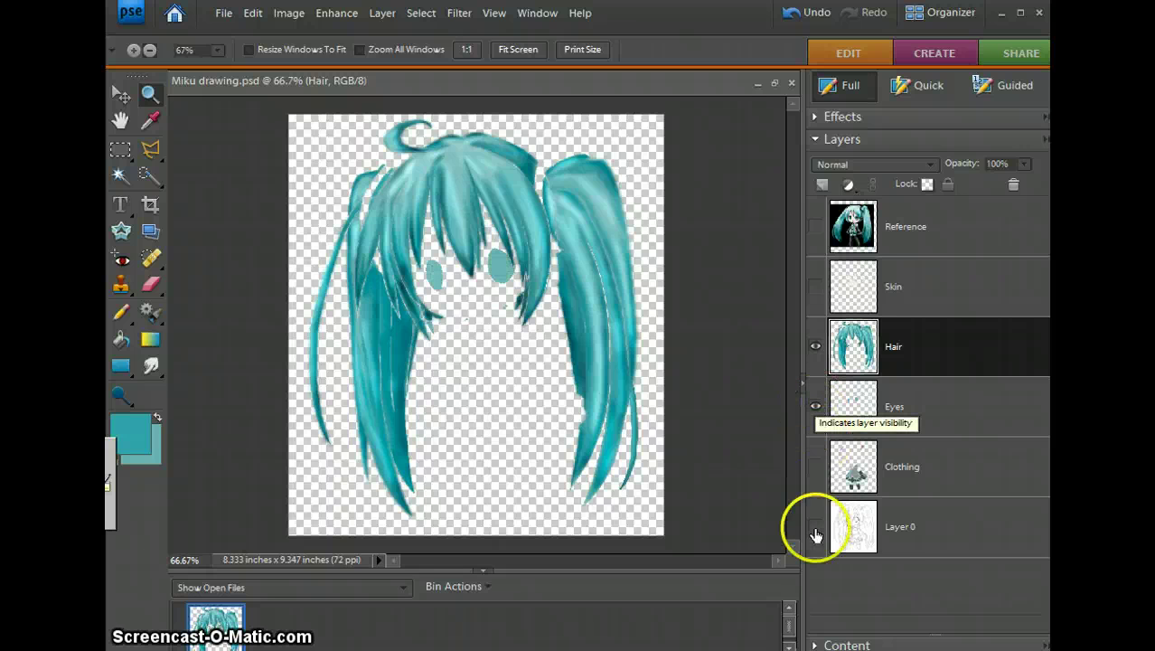
{"action": "left_click", "coordinate": [815, 466]}
{"action": "left_click", "coordinate": [816, 286]}
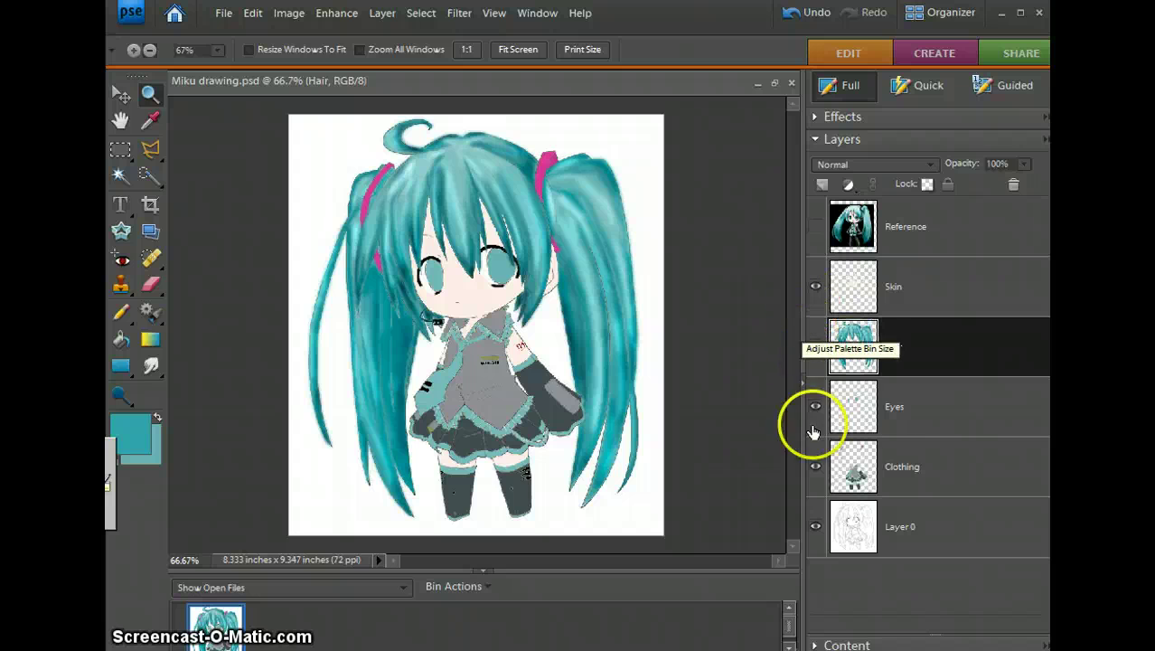
Hide the Clothing, Hair and Skin layers so only the eyes and line art remain shown.
{"action": "left_click", "coordinate": [814, 465]}
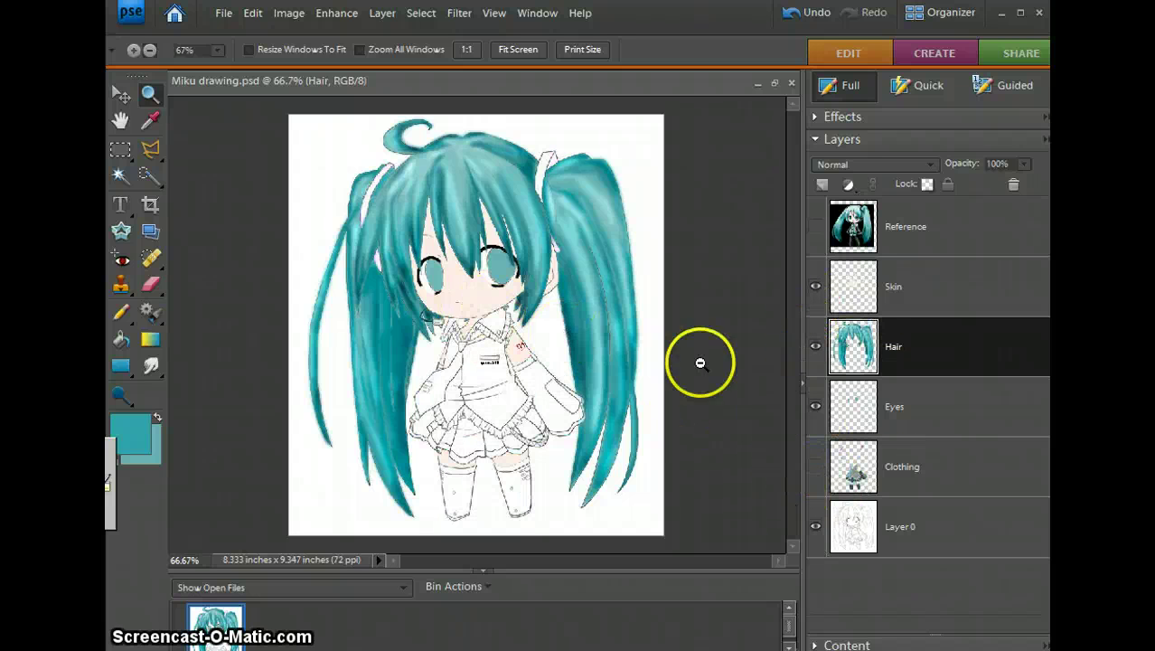
{"action": "left_click", "coordinate": [813, 346]}
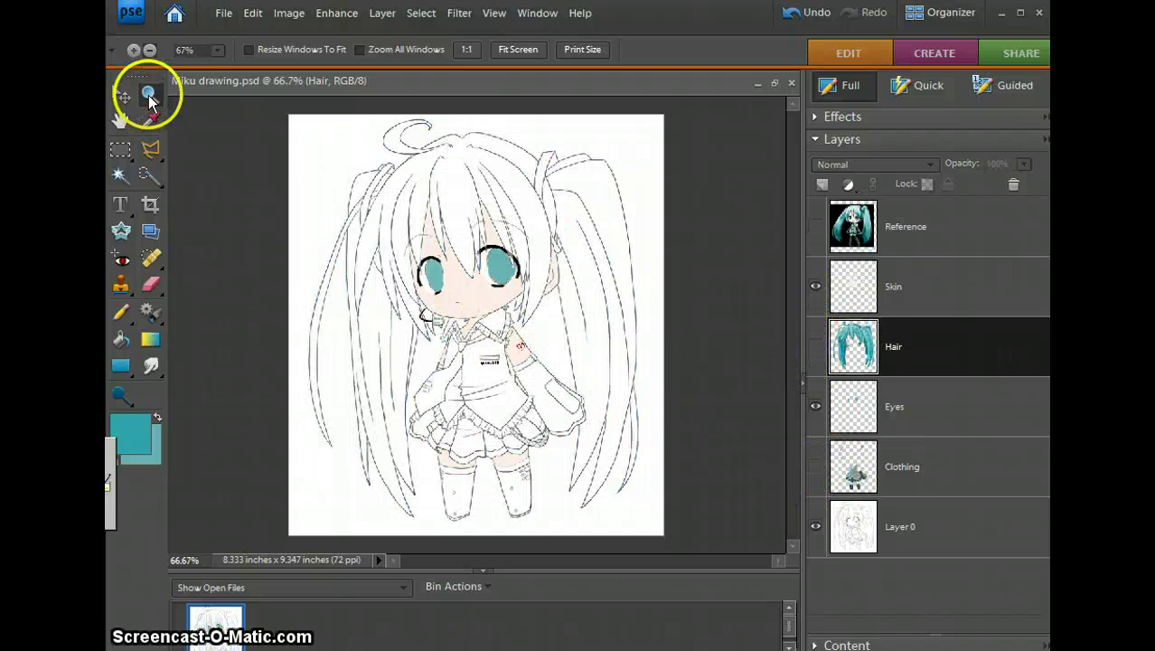
{"action": "left_click", "coordinate": [815, 286]}
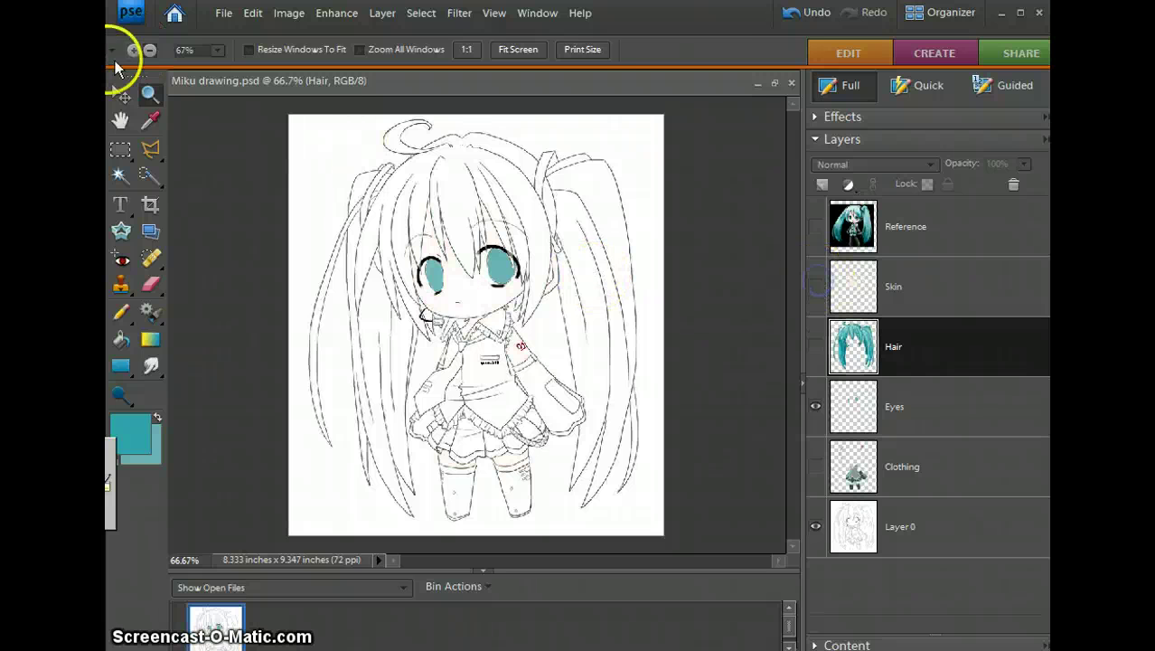
Bring both eyes into view at 300% and show the Reference layer over the drawing.
{"action": "left_click", "coordinate": [462, 243]}
{"action": "left_click_drag", "start_coordinate": [461, 255], "coordinate": [439, 297]}
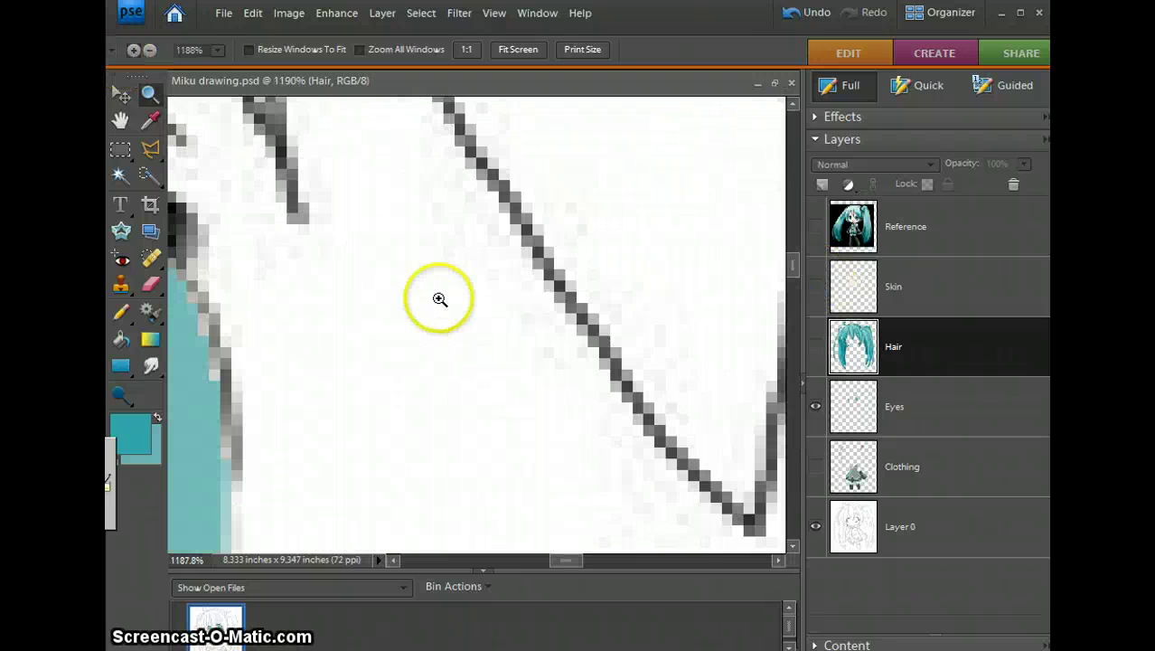
{"action": "left_click", "coordinate": [272, 310]}
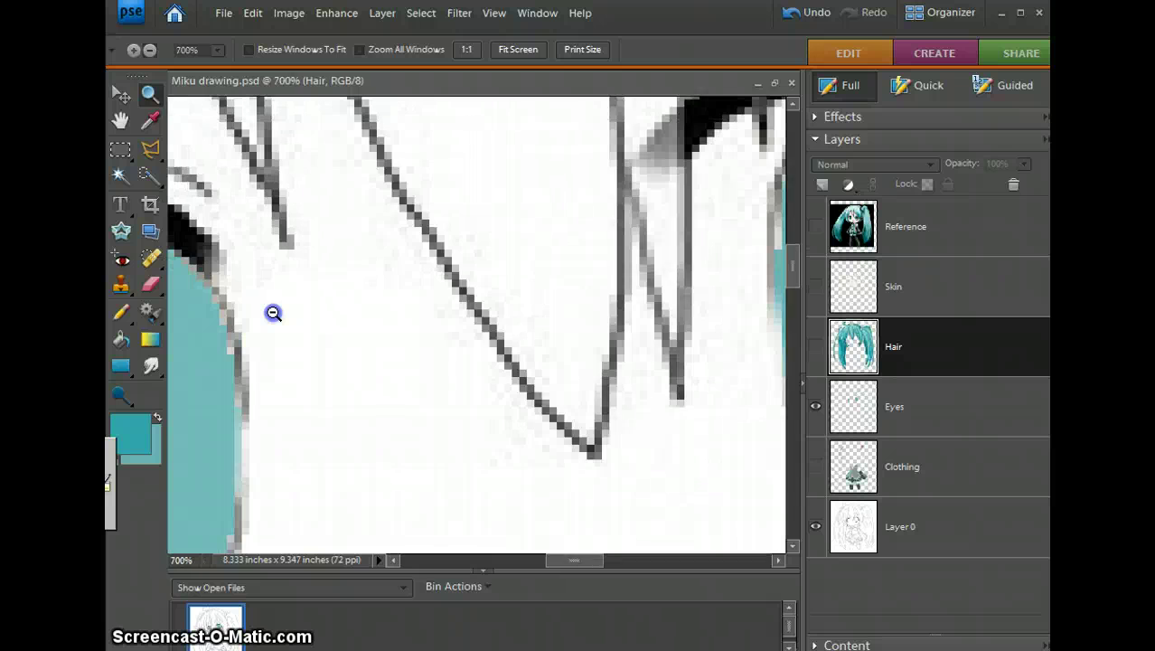
{"action": "left_click", "coordinate": [272, 310]}
{"action": "left_click", "coordinate": [273, 312]}
{"action": "left_click", "coordinate": [273, 313]}
{"action": "left_click", "coordinate": [274, 312]}
{"action": "left_click", "coordinate": [274, 312]}
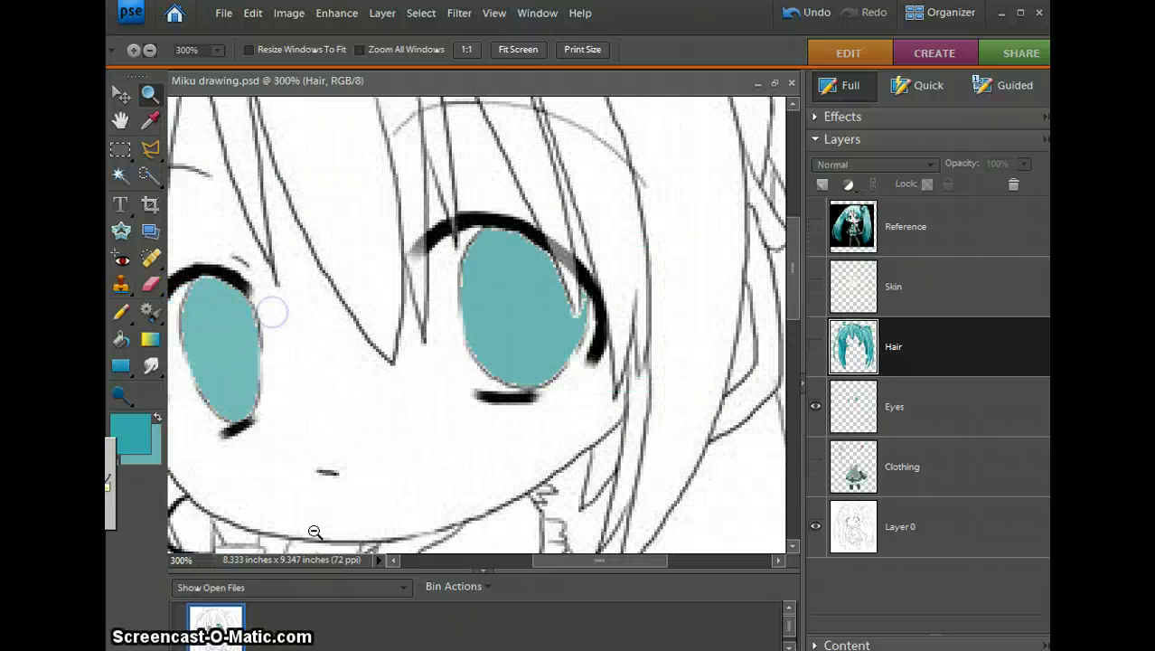
{"action": "left_click", "coordinate": [541, 563]}
{"action": "left_click_drag", "start_coordinate": [543, 569], "coordinate": [513, 563]}
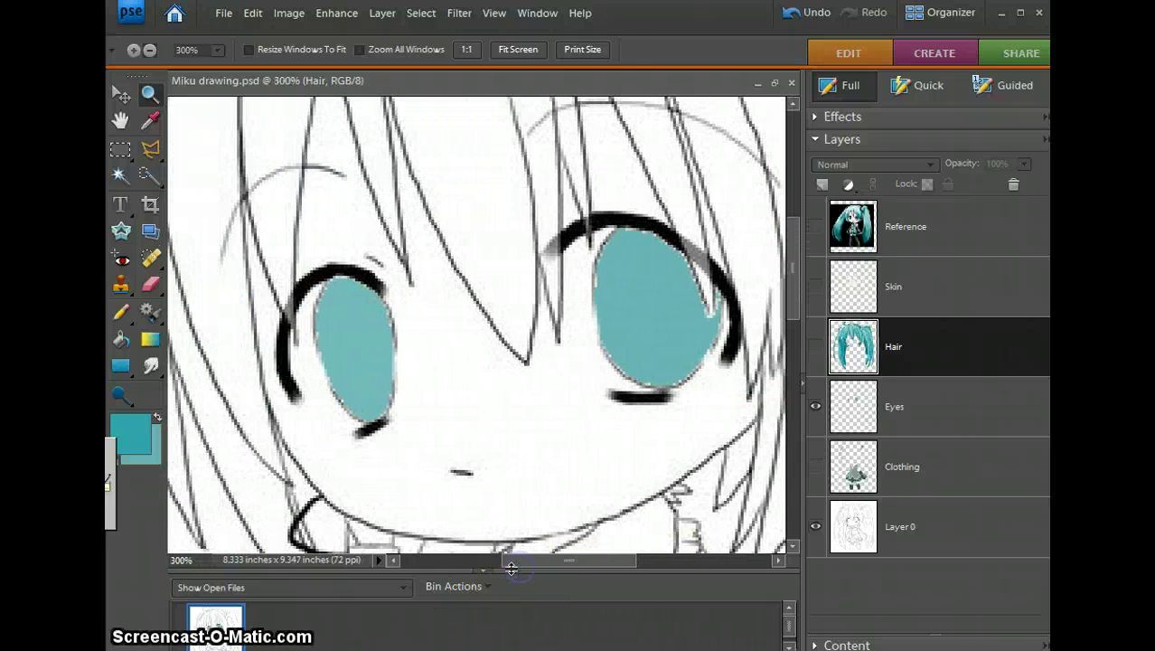
{"action": "left_click", "coordinate": [815, 226]}
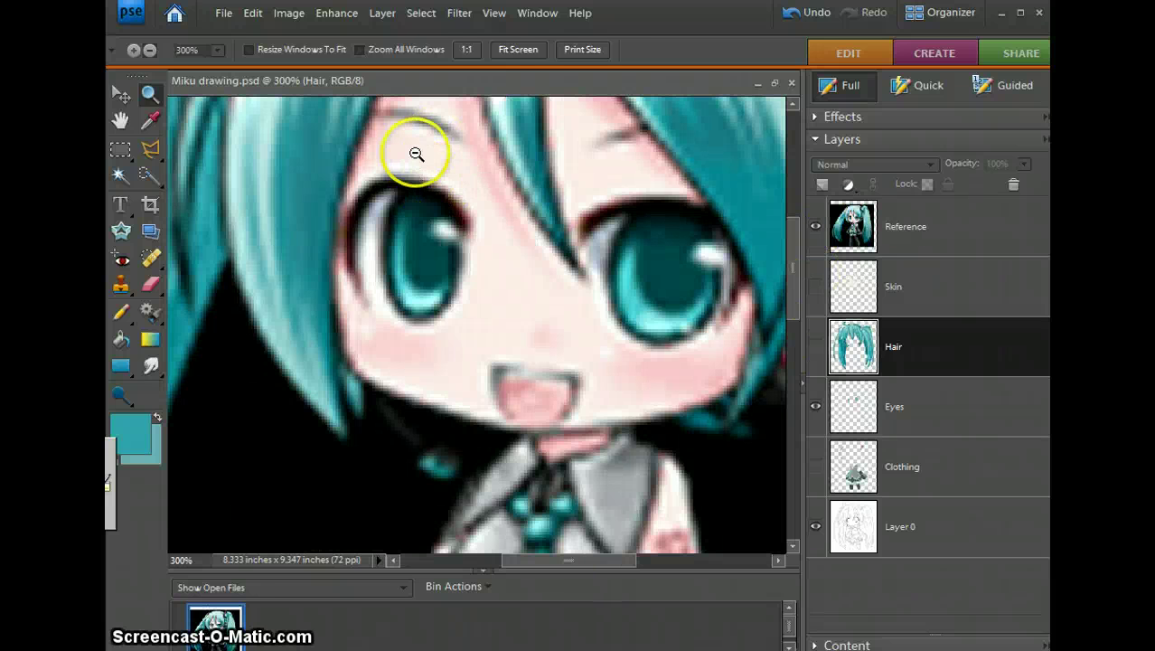
Sample the dark teal of the reference eye's pupil and the lighter teal of its iris as drawing colours.
{"action": "left_click", "coordinate": [149, 127]}
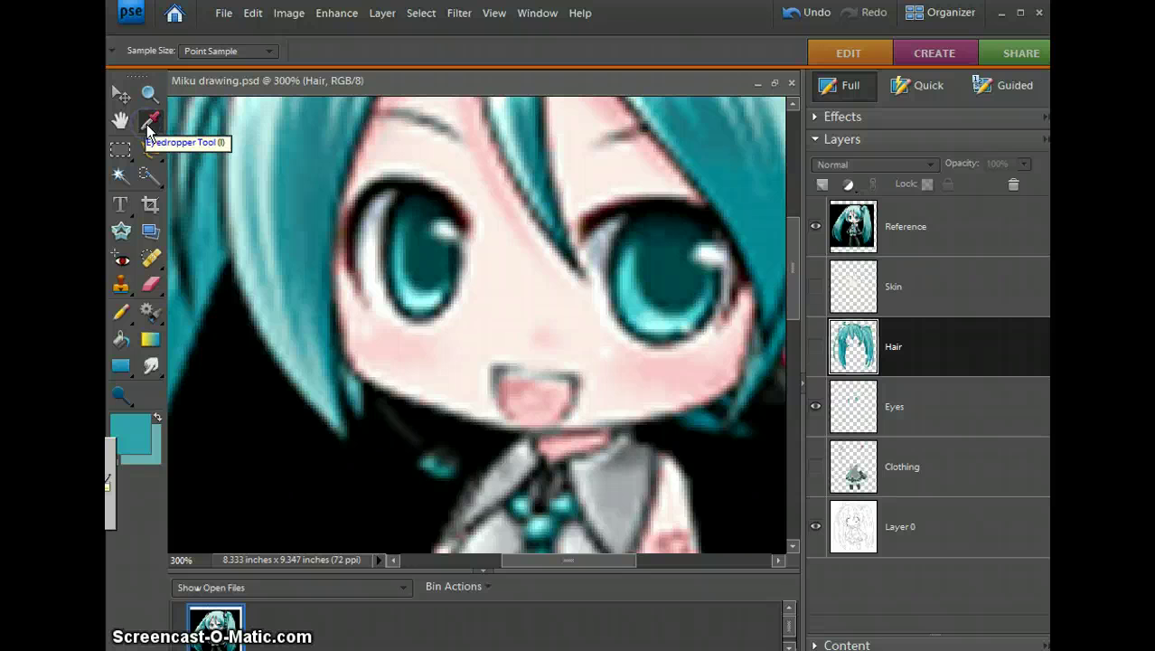
{"action": "left_click", "coordinate": [423, 250]}
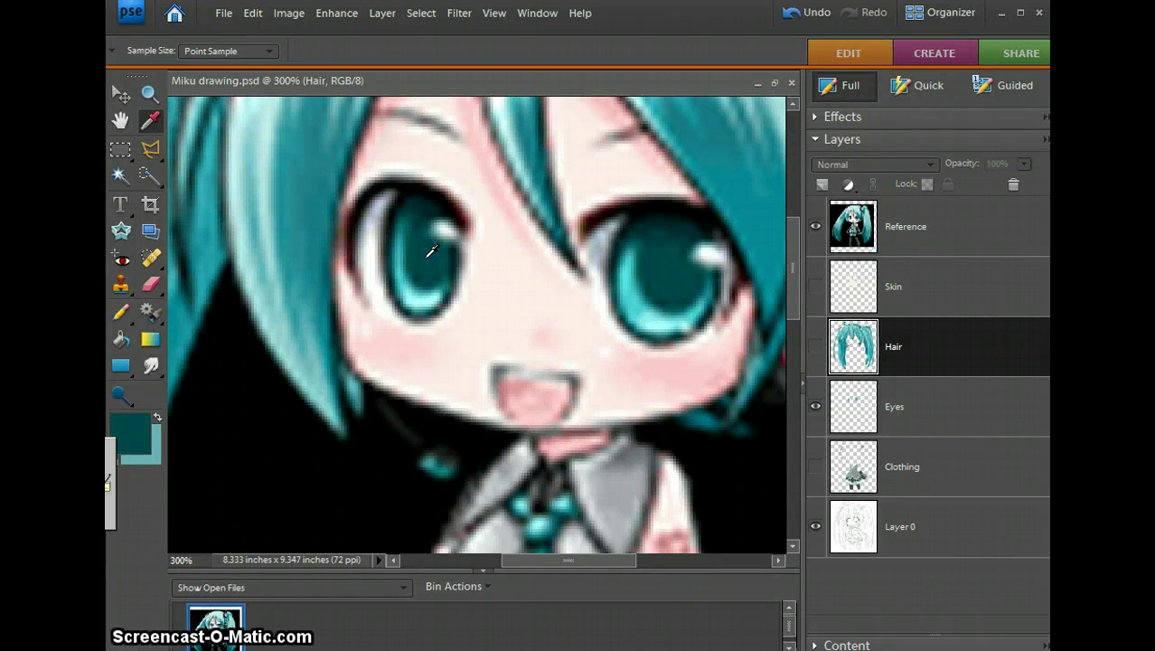
{"action": "left_click", "coordinate": [429, 255]}
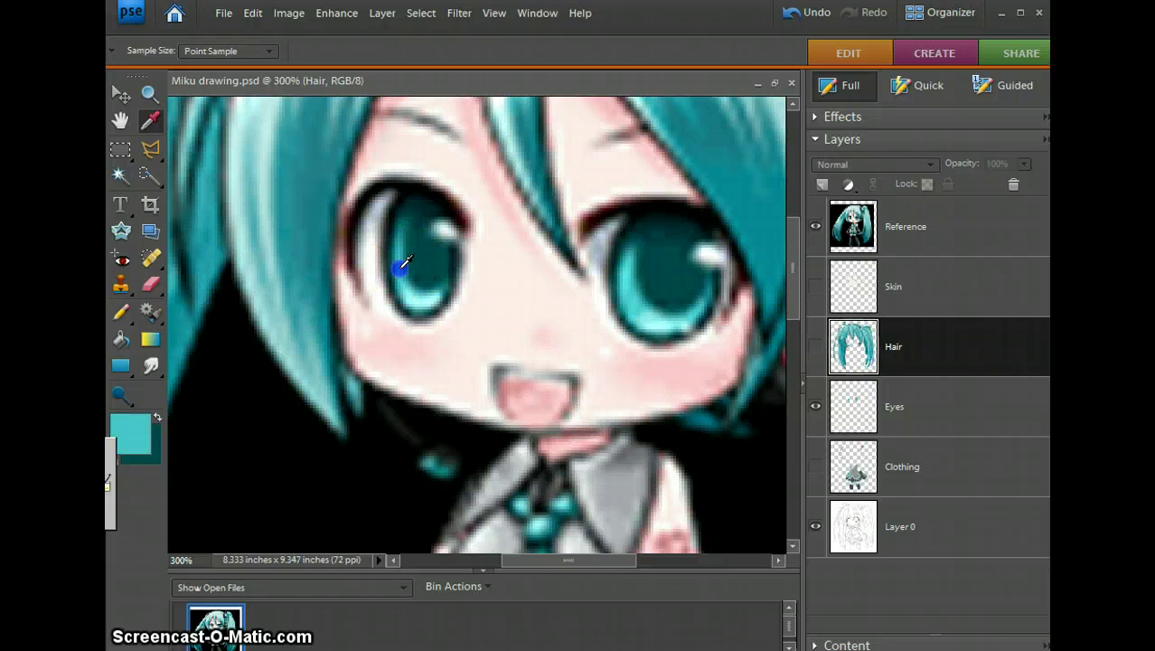
{"action": "left_click", "coordinate": [399, 267]}
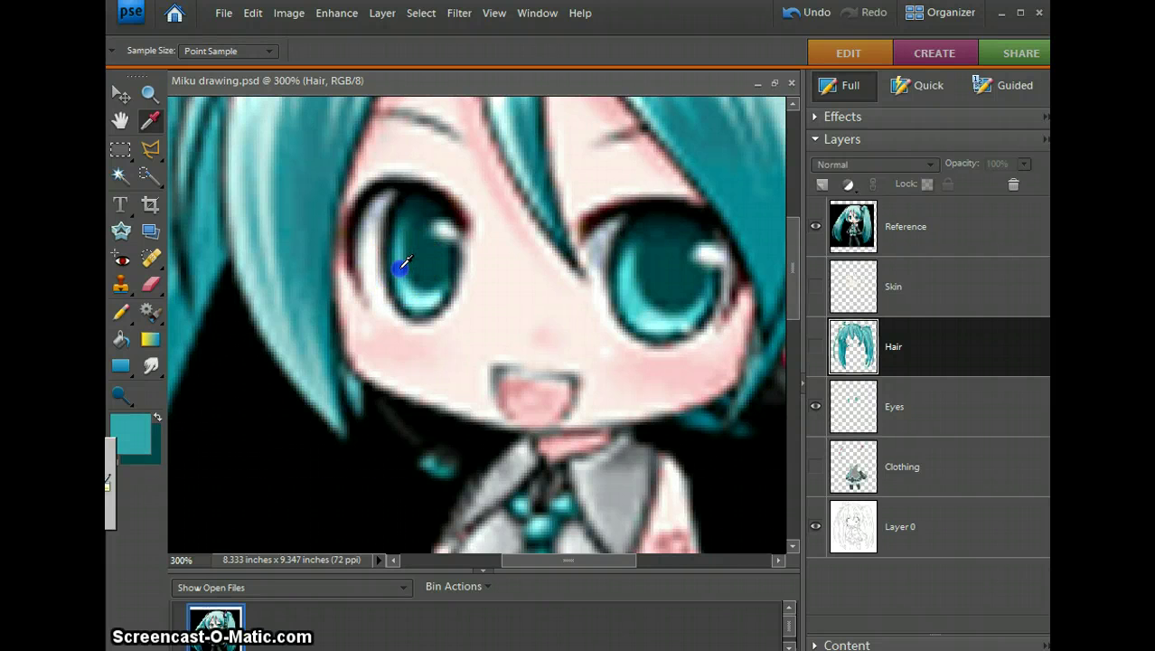
{"action": "left_click", "coordinate": [400, 267]}
{"action": "left_click_drag", "start_coordinate": [688, 338], "coordinate": [785, 339]}
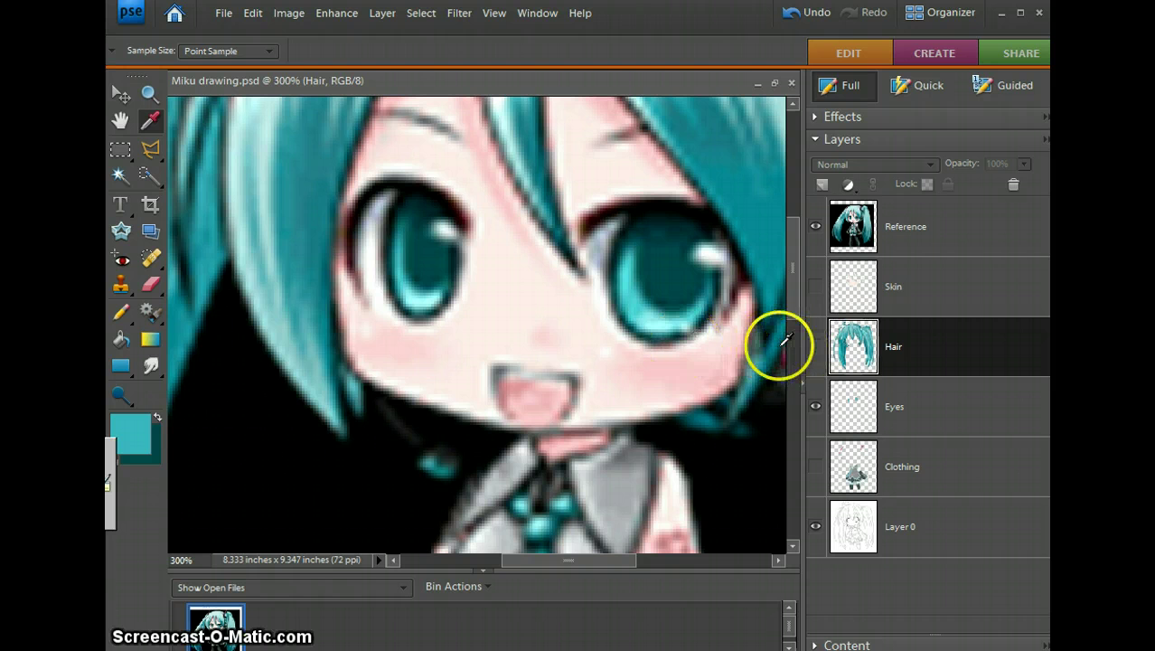
Hide the Reference layer, sample the drawing's flat teal eye colour, and make the dark teal the foreground colour.
{"action": "left_click", "coordinate": [814, 227]}
{"action": "left_click", "coordinate": [626, 314]}
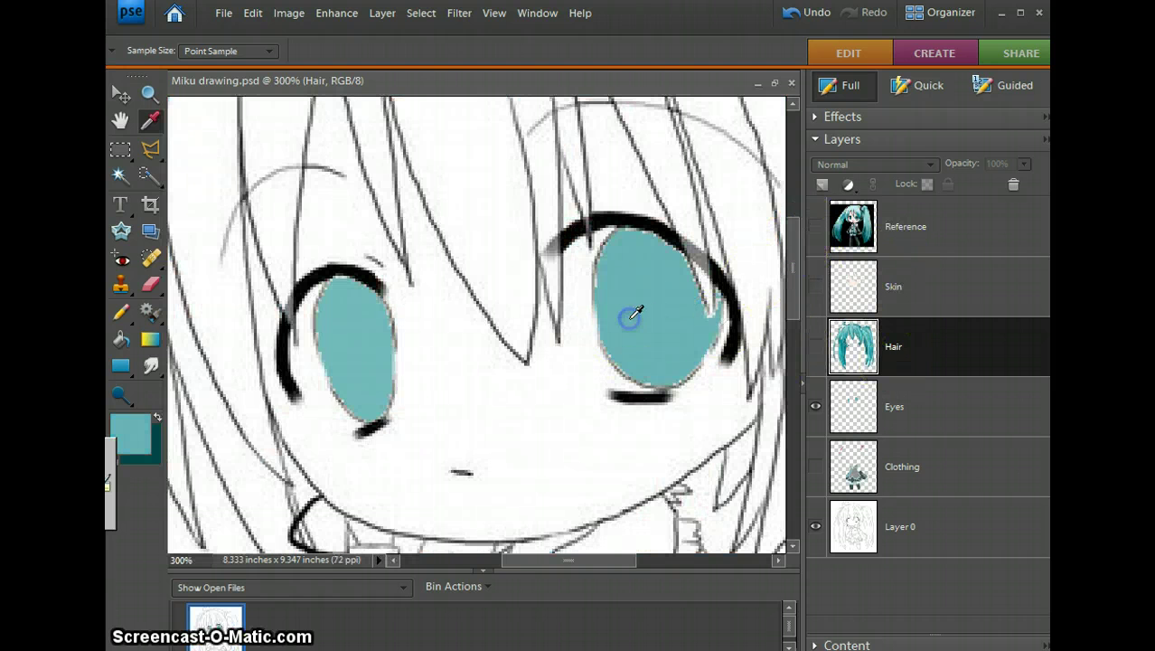
{"action": "key", "text": "x"}
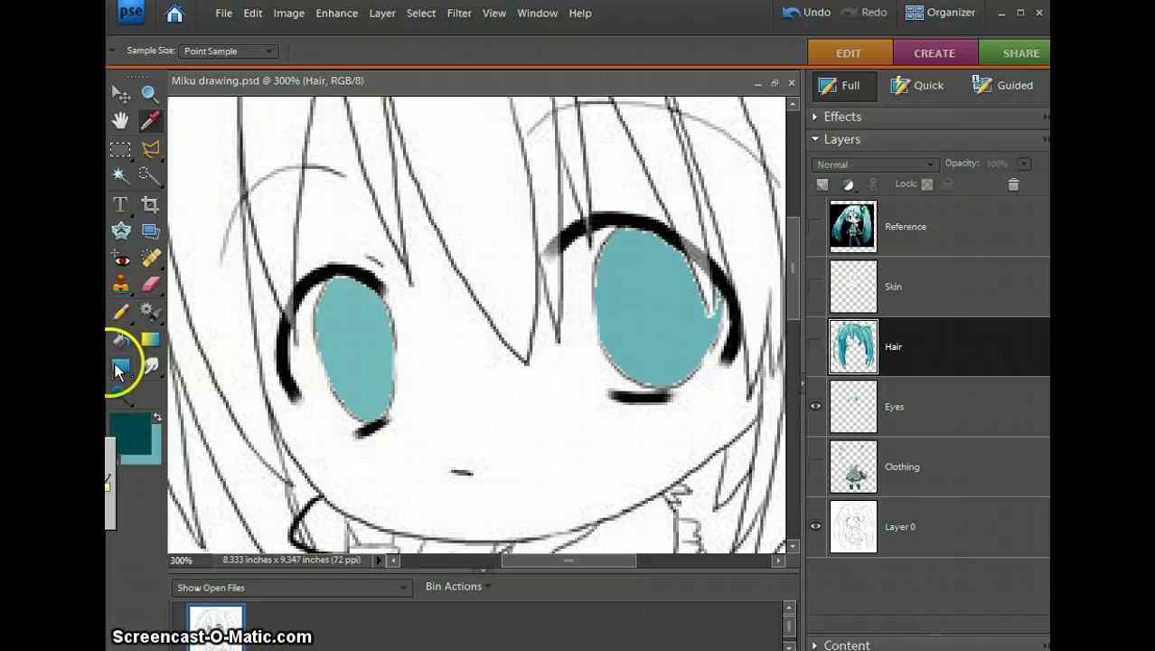
Set the Pencil tool to a size of 10 px and make the Eyes layer active, keeping the Hair layer hidden.
{"action": "left_click", "coordinate": [120, 312]}
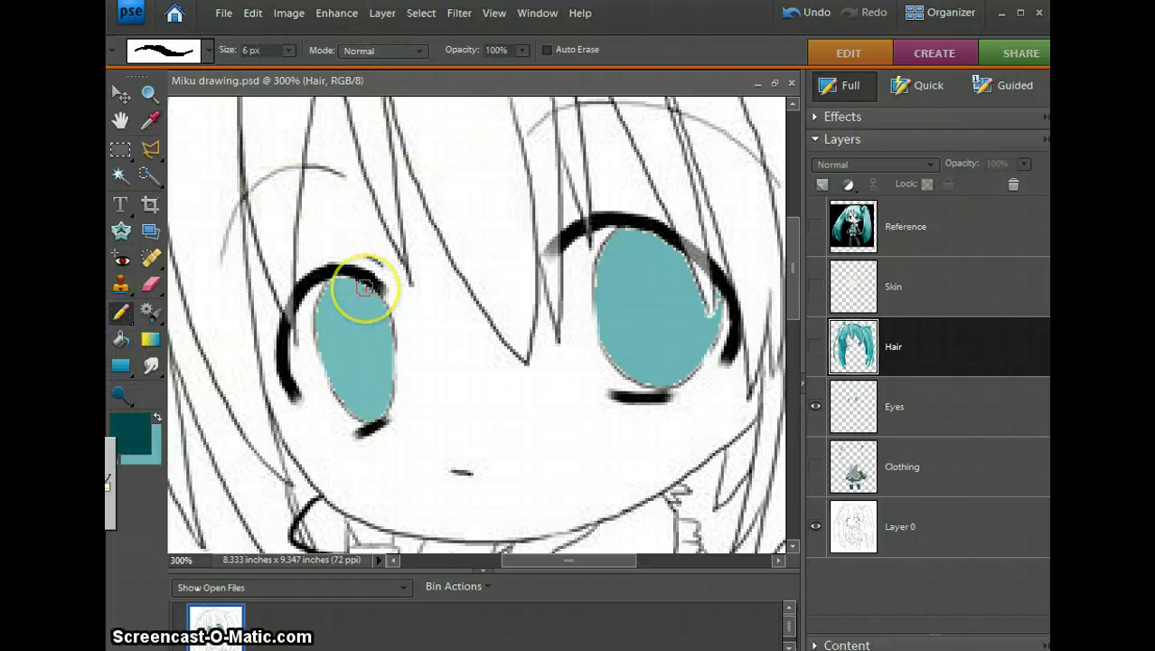
{"action": "left_click", "coordinate": [259, 49]}
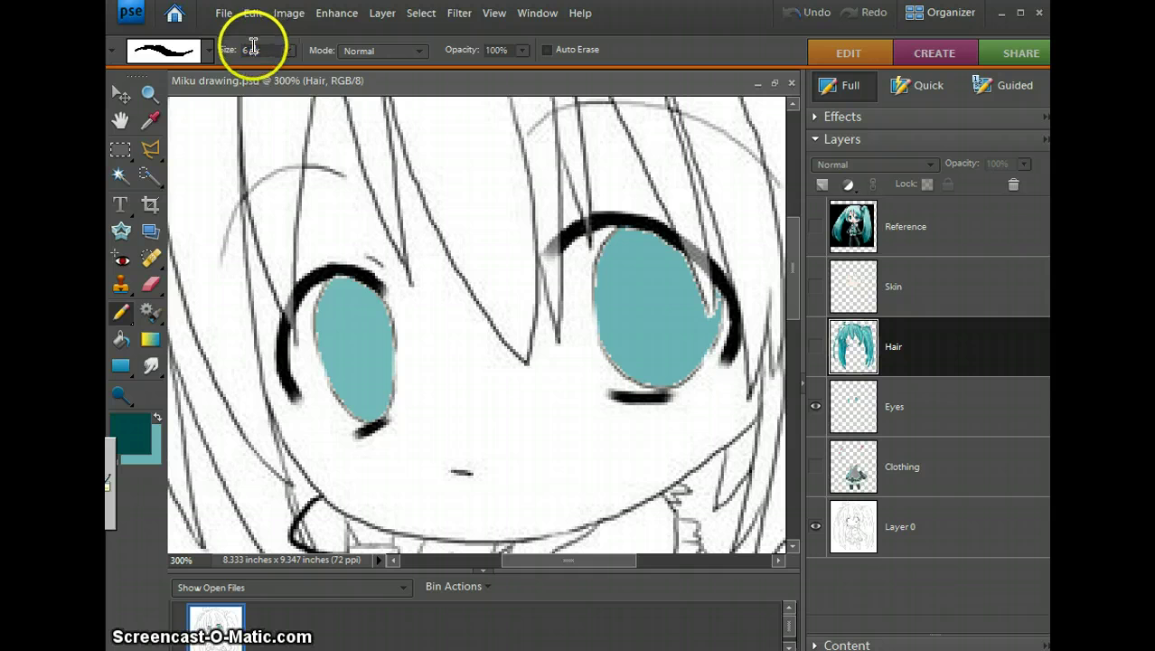
{"action": "type", "text": "10"}
{"action": "key", "text": "Return"}
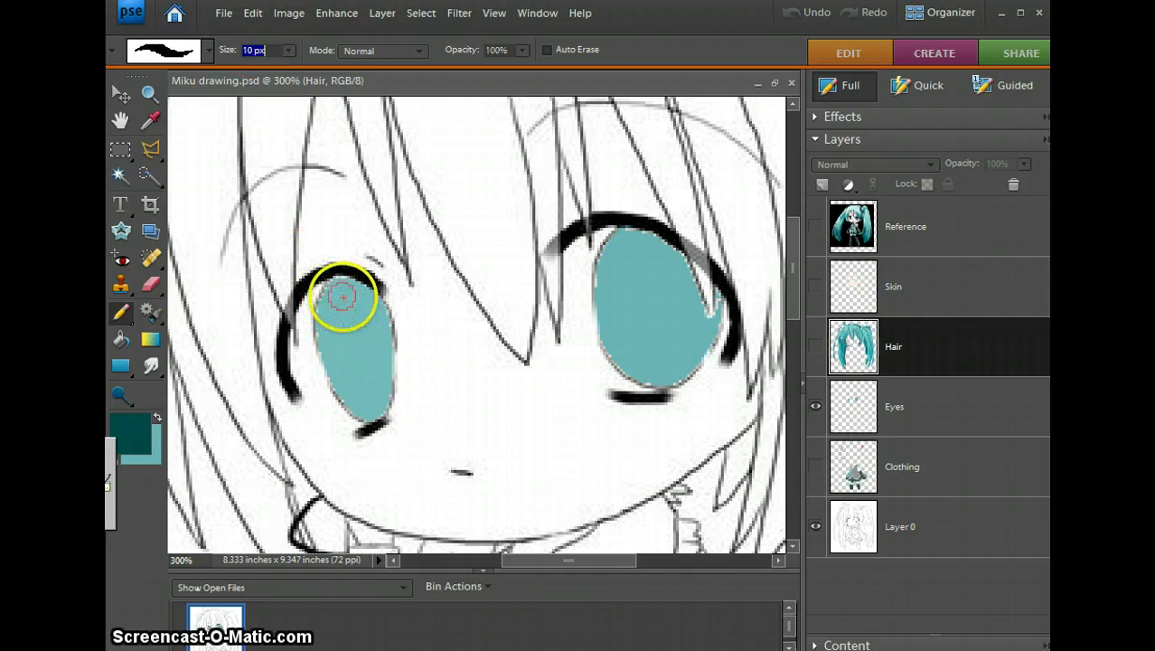
{"action": "left_click", "coordinate": [365, 333]}
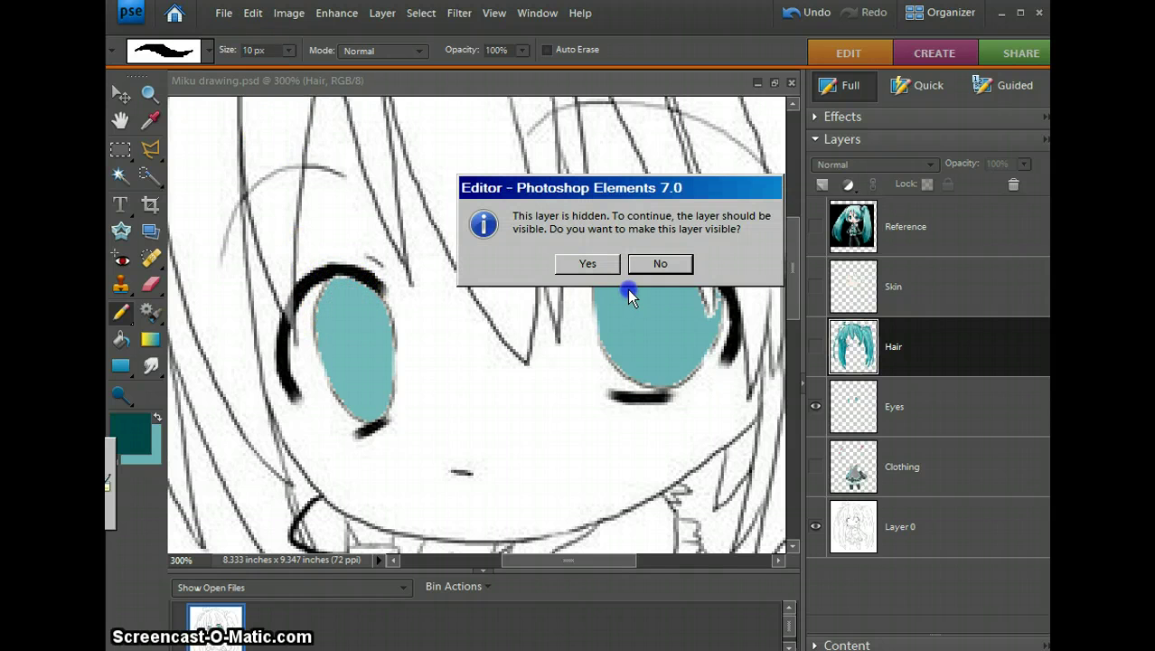
{"action": "left_click", "coordinate": [661, 263]}
{"action": "left_click", "coordinate": [833, 415]}
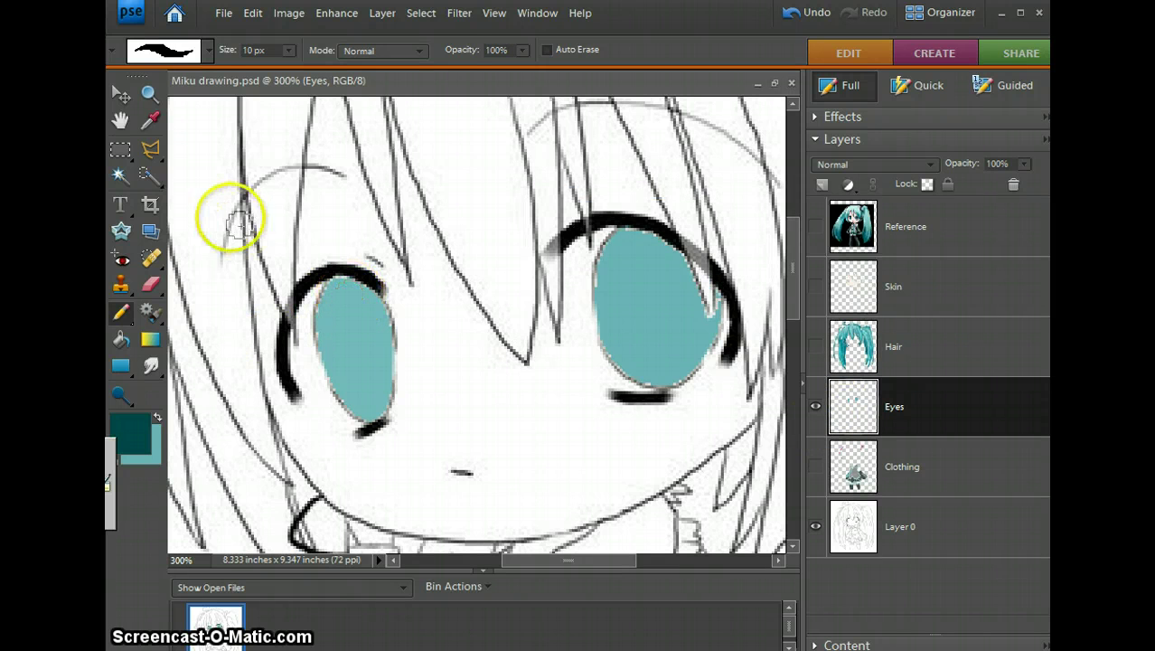
Select the left eye's flat teal area with the Magic Wand and pencil dark teal over all but its lower end.
{"action": "left_click", "coordinate": [121, 175]}
{"action": "left_click", "coordinate": [339, 338]}
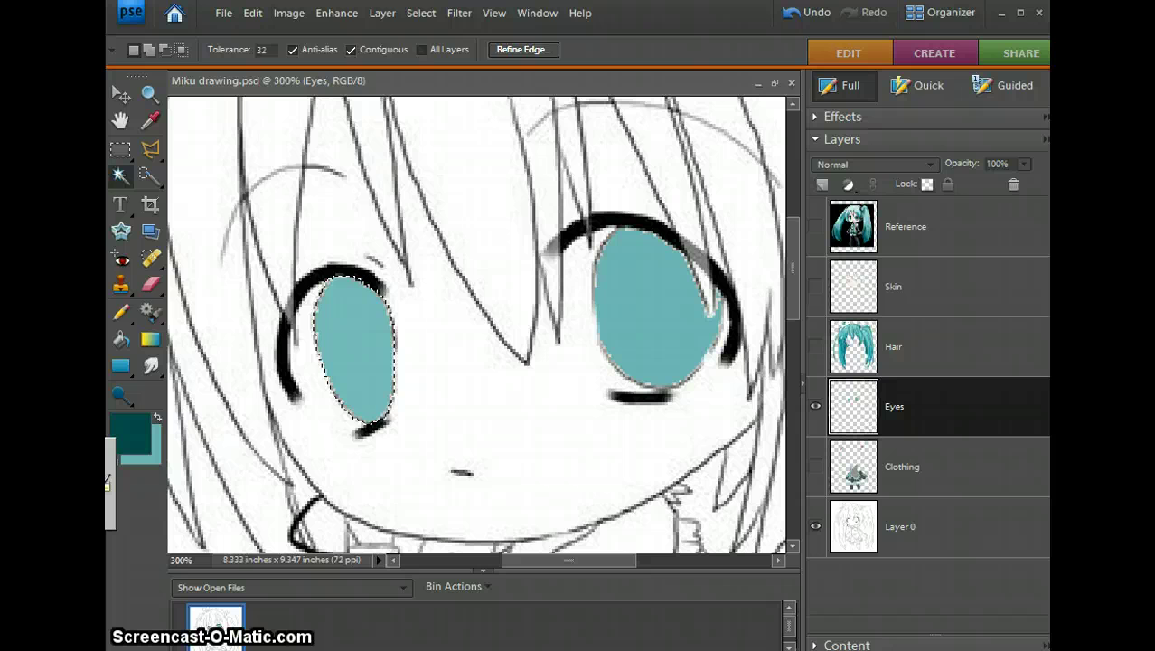
{"action": "left_click", "coordinate": [120, 312]}
{"action": "mouse_move", "coordinate": [335, 310]}
{"action": "left_mouse_down"}
{"action": "mouse_move", "coordinate": [348, 286]}
{"action": "mouse_move", "coordinate": [371, 317]}
{"action": "mouse_move", "coordinate": [369, 372]}
{"action": "mouse_move", "coordinate": [330, 354]}
{"action": "mouse_move", "coordinate": [317, 310]}
{"action": "mouse_move", "coordinate": [347, 361]}
{"action": "mouse_move", "coordinate": [367, 344]}
{"action": "mouse_move", "coordinate": [377, 307]}
{"action": "left_mouse_up"}
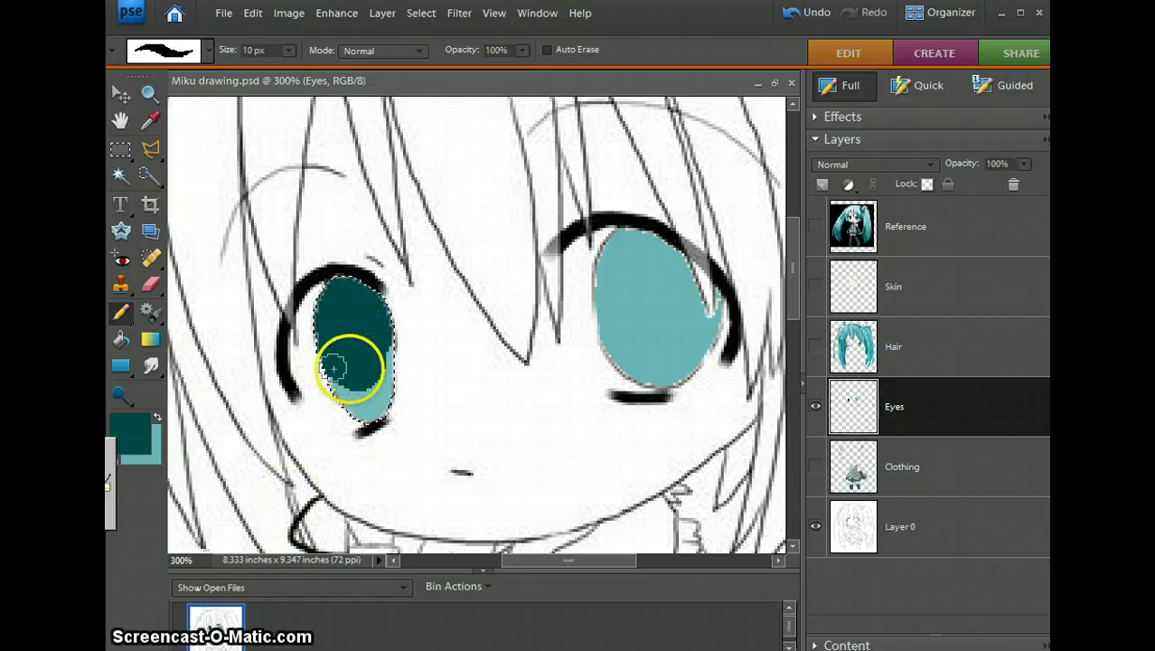
{"action": "mouse_move", "coordinate": [343, 397]}
{"action": "left_mouse_down"}
{"action": "mouse_move", "coordinate": [332, 386]}
{"action": "mouse_move", "coordinate": [381, 347]}
{"action": "mouse_move", "coordinate": [336, 399]}
{"action": "mouse_move", "coordinate": [382, 356]}
{"action": "mouse_move", "coordinate": [351, 414]}
{"action": "left_mouse_up"}
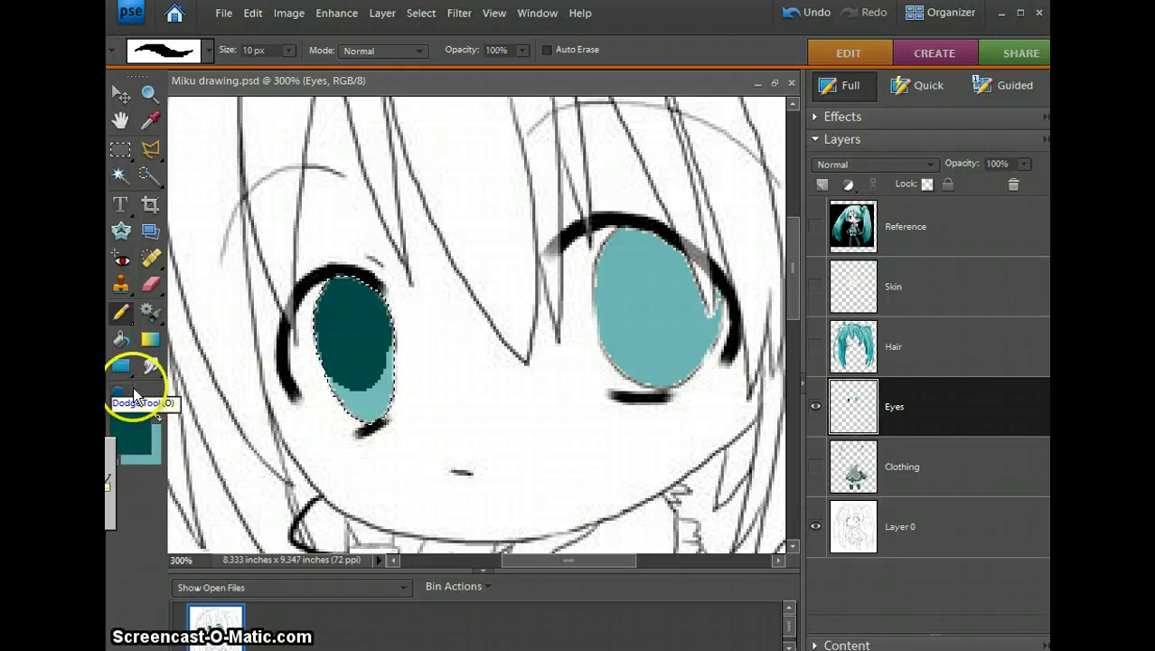
Smudge the dark teal into the lighter teal at the bottom of the left eye, undoing the last stroke.
{"action": "left_click", "coordinate": [148, 366]}
{"action": "mouse_move", "coordinate": [325, 370]}
{"action": "left_mouse_down"}
{"action": "mouse_move", "coordinate": [317, 378]}
{"action": "mouse_move", "coordinate": [343, 351]}
{"action": "left_mouse_up"}
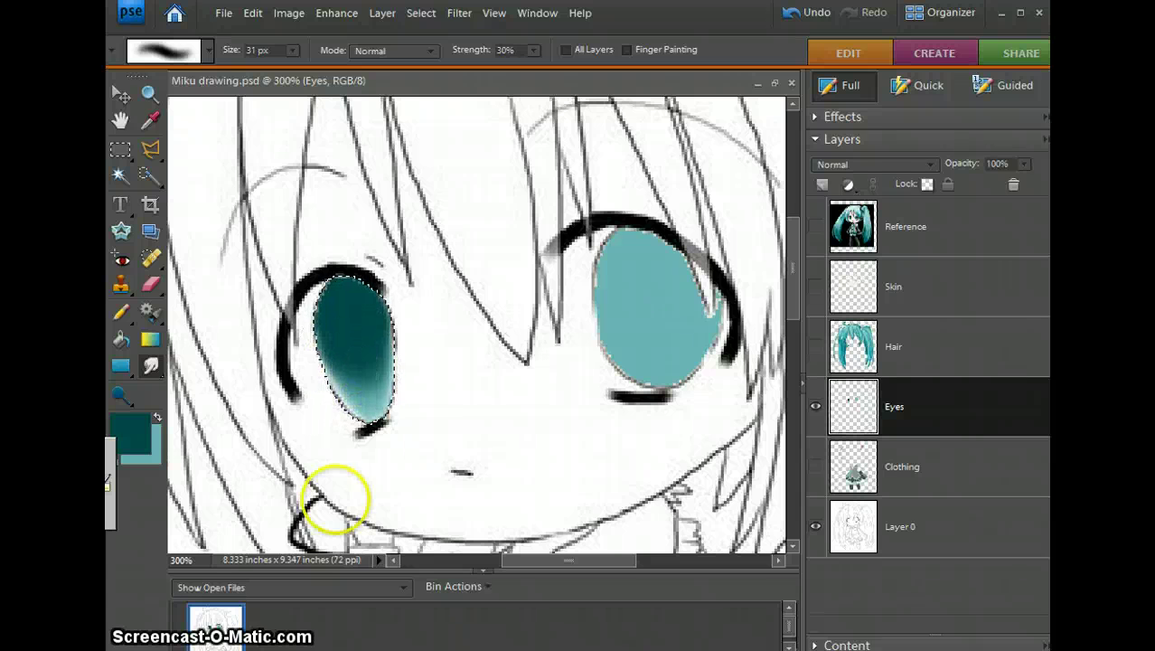
{"action": "key", "text": "ctrl+z"}
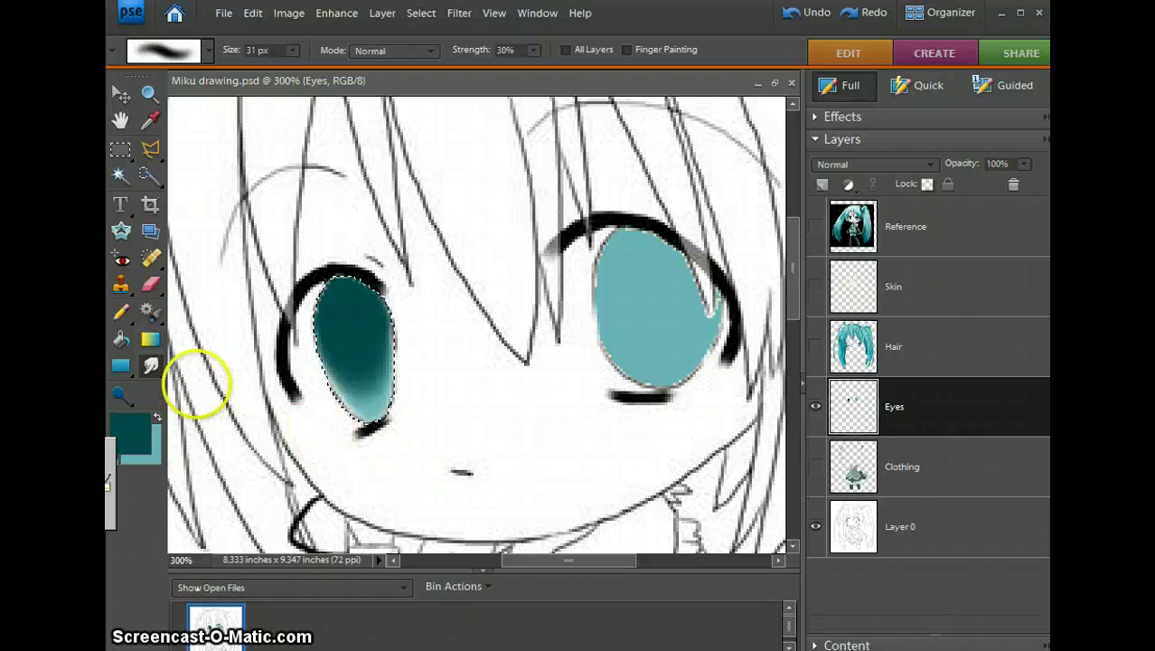
Try to darken the upper part of the left eye with the Burn tool on the Shadows range.
{"action": "left_click", "coordinate": [120, 398]}
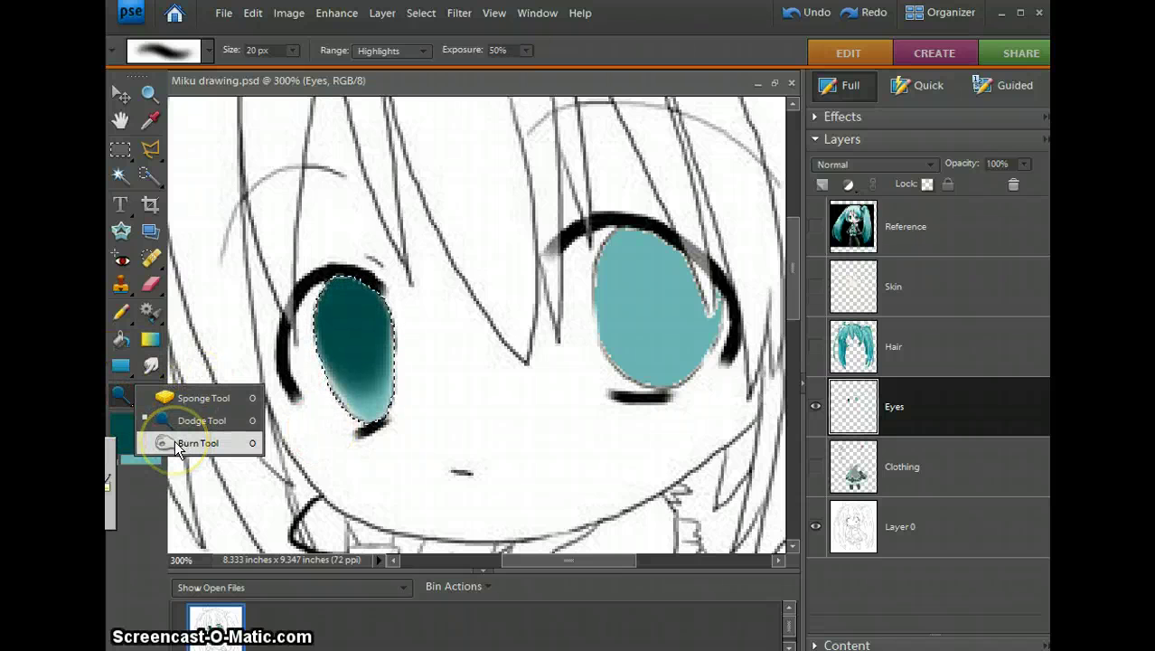
{"action": "left_click", "coordinate": [177, 442]}
{"action": "left_click", "coordinate": [367, 51]}
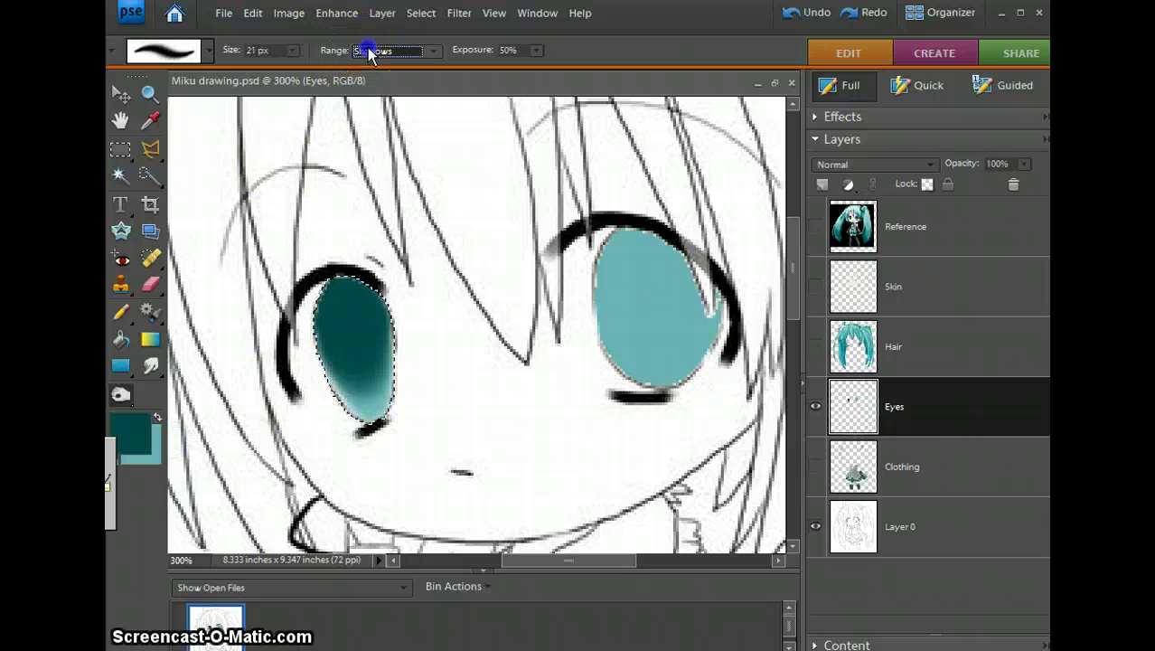
{"action": "left_click", "coordinate": [368, 51]}
{"action": "left_click", "coordinate": [370, 72]}
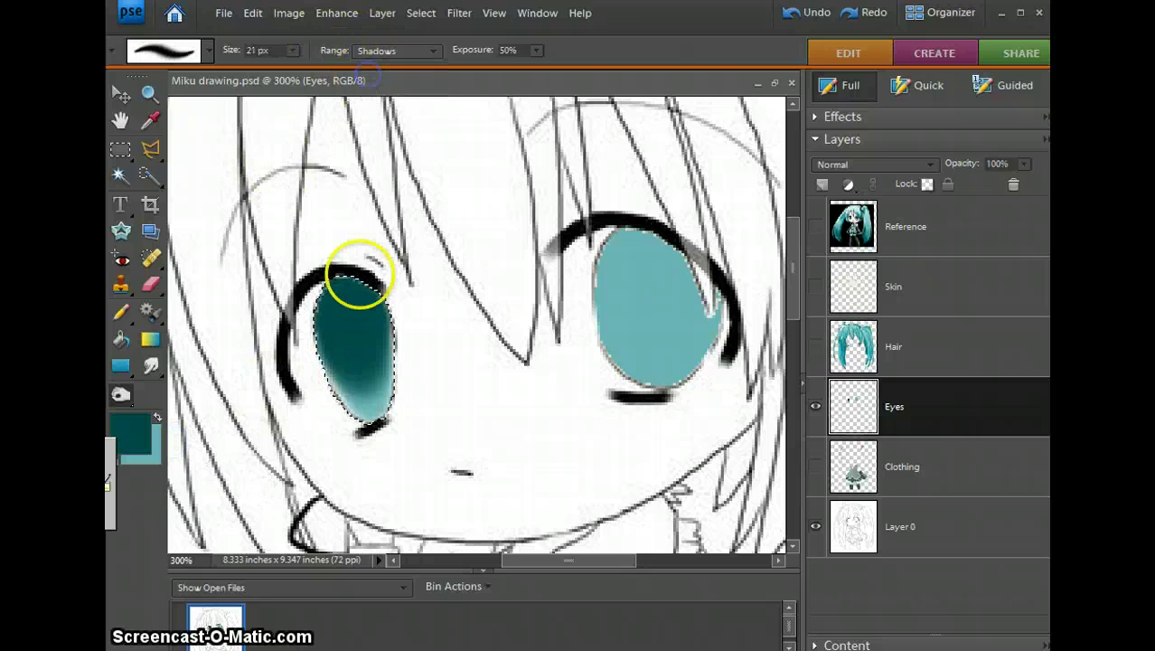
{"action": "left_click_drag", "start_coordinate": [348, 298], "coordinate": [335, 309]}
{"action": "key", "text": "ctrl+z"}
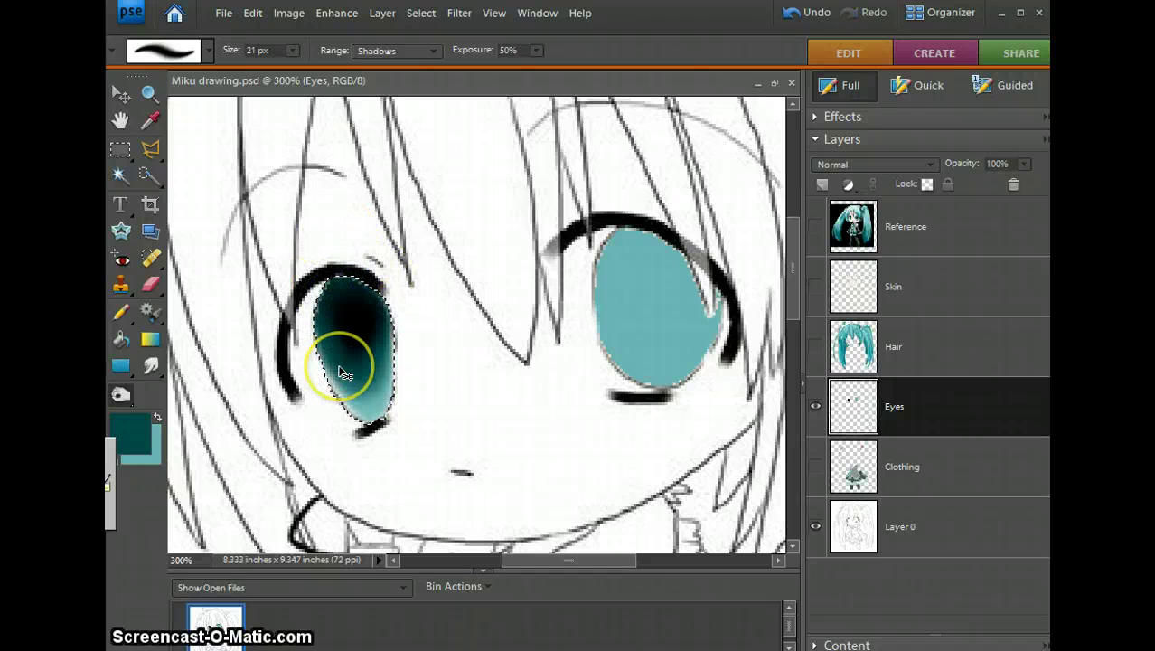
{"action": "left_click_drag", "start_coordinate": [345, 373], "coordinate": [330, 366]}
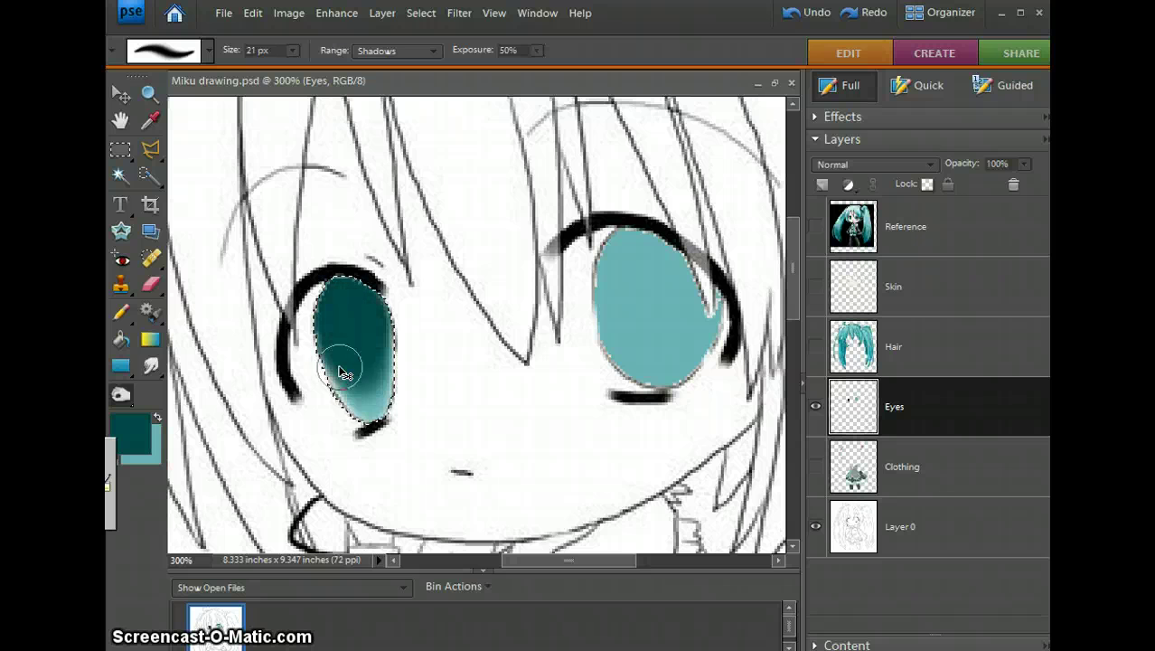
Burn the upper middle of the left eye with the range set to Midtones.
{"action": "left_click", "coordinate": [375, 50]}
{"action": "left_click", "coordinate": [377, 87]}
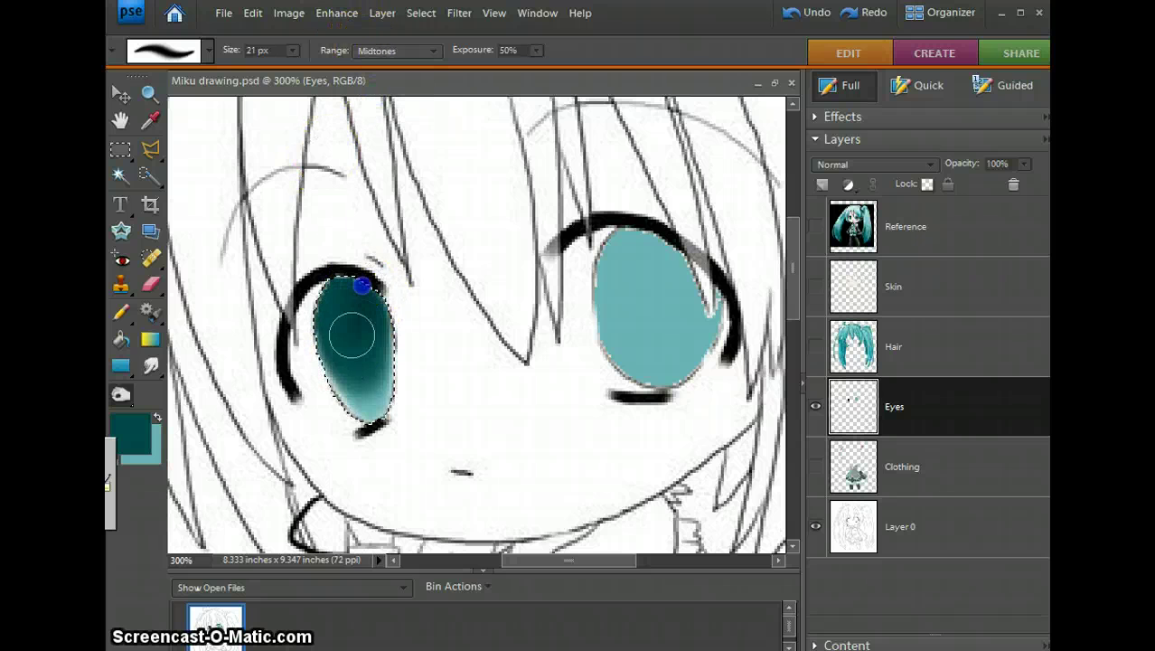
{"action": "left_click_drag", "start_coordinate": [356, 358], "coordinate": [361, 335]}
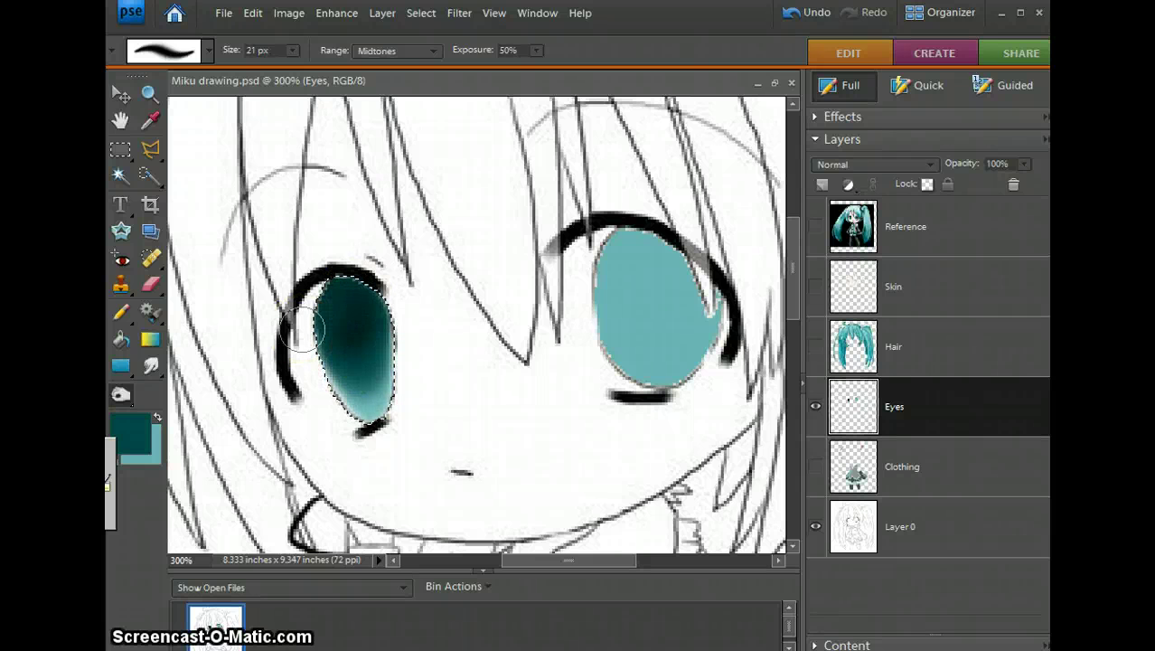
Lighten the left eye's teal shading with the Dodge tool set to the Midtones range.
{"action": "left_click", "coordinate": [120, 397]}
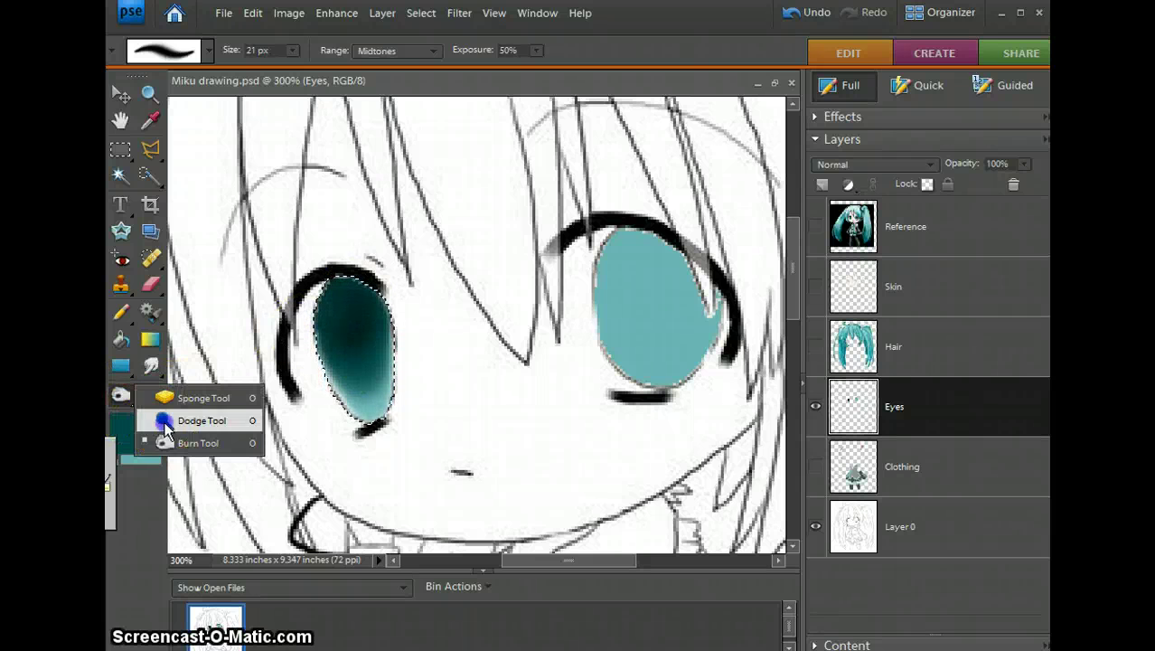
{"action": "left_click", "coordinate": [162, 418]}
{"action": "left_click", "coordinate": [379, 51]}
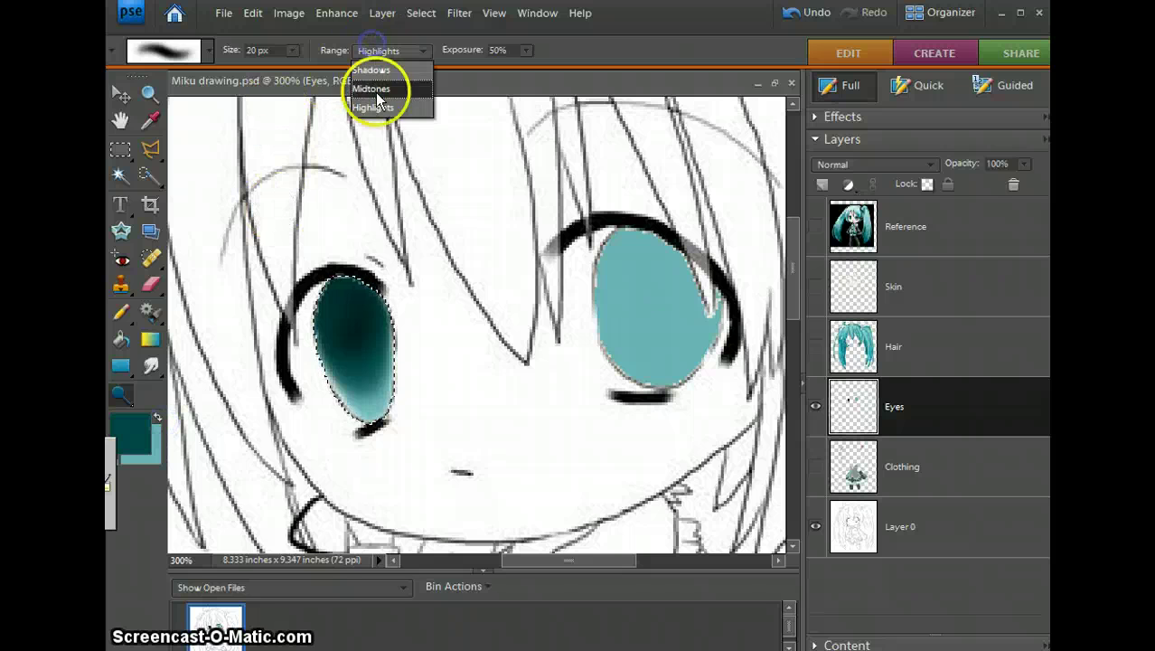
{"action": "left_click", "coordinate": [375, 91]}
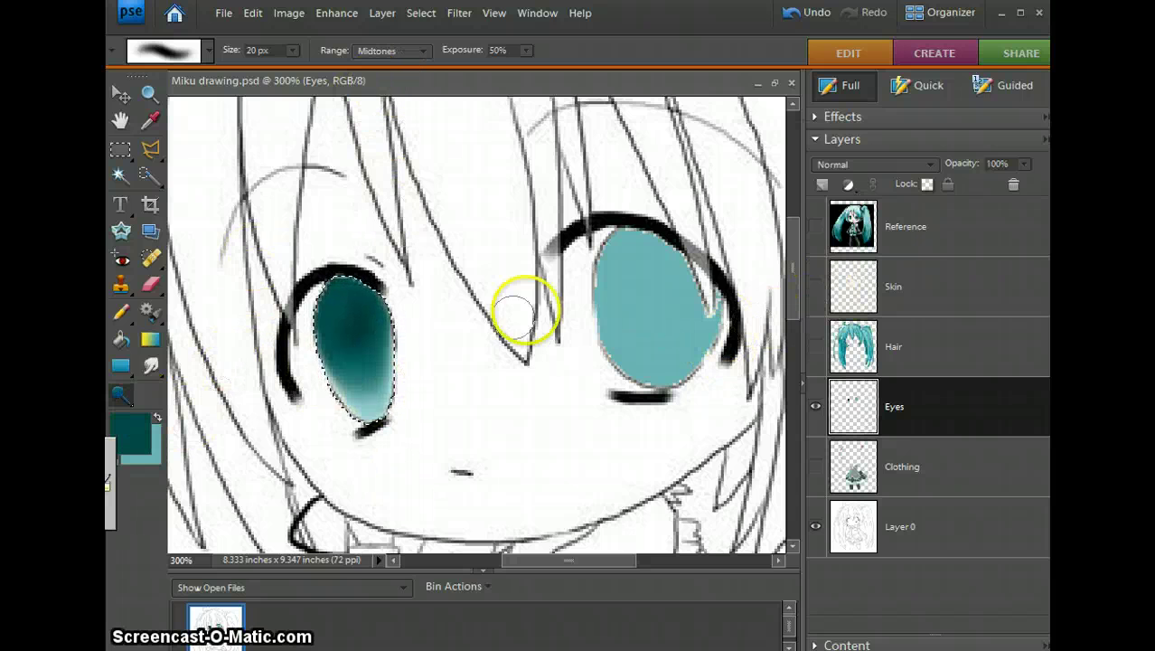
Dodge a bright glow into the lower end of the left eye with the Highlights range and a 10 px brush.
{"action": "left_click", "coordinate": [366, 50]}
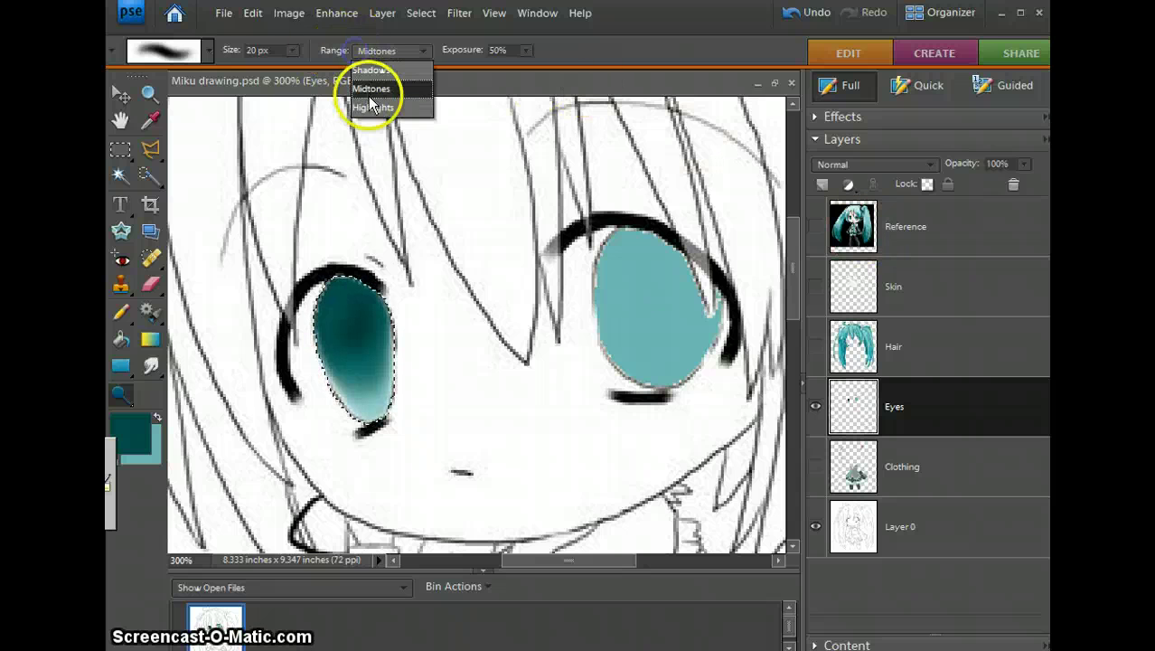
{"action": "left_click", "coordinate": [384, 97]}
{"action": "left_click", "coordinate": [258, 49]}
{"action": "type", "text": "13"}
{"action": "key", "text": "Return"}
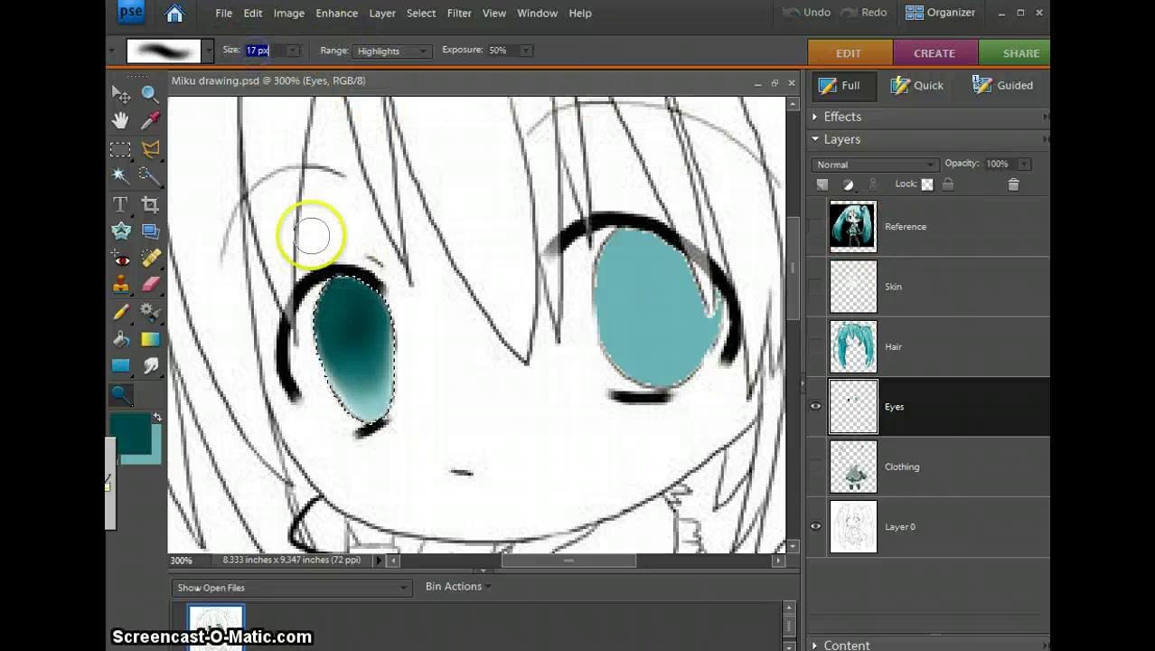
{"action": "type", "text": "9"}
{"action": "key", "text": "Return"}
{"action": "left_click_drag", "start_coordinate": [352, 299], "coordinate": [355, 350]}
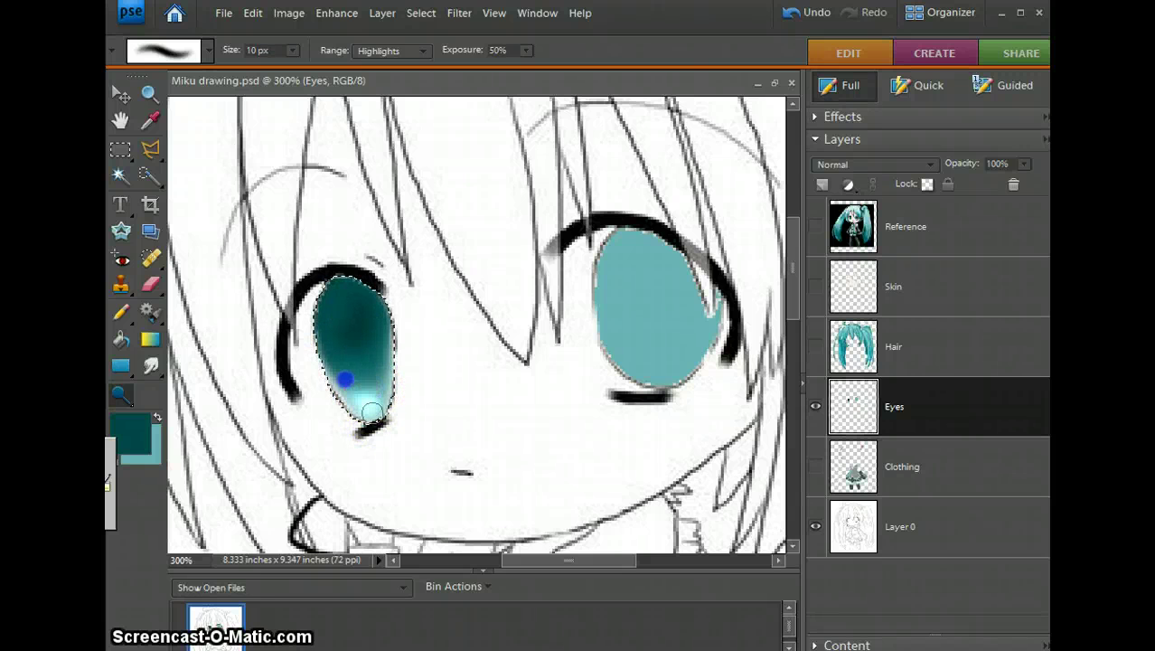
Smudge the bright glow and the dark teal of the left eye together to soften the transition.
{"action": "left_click", "coordinate": [150, 365]}
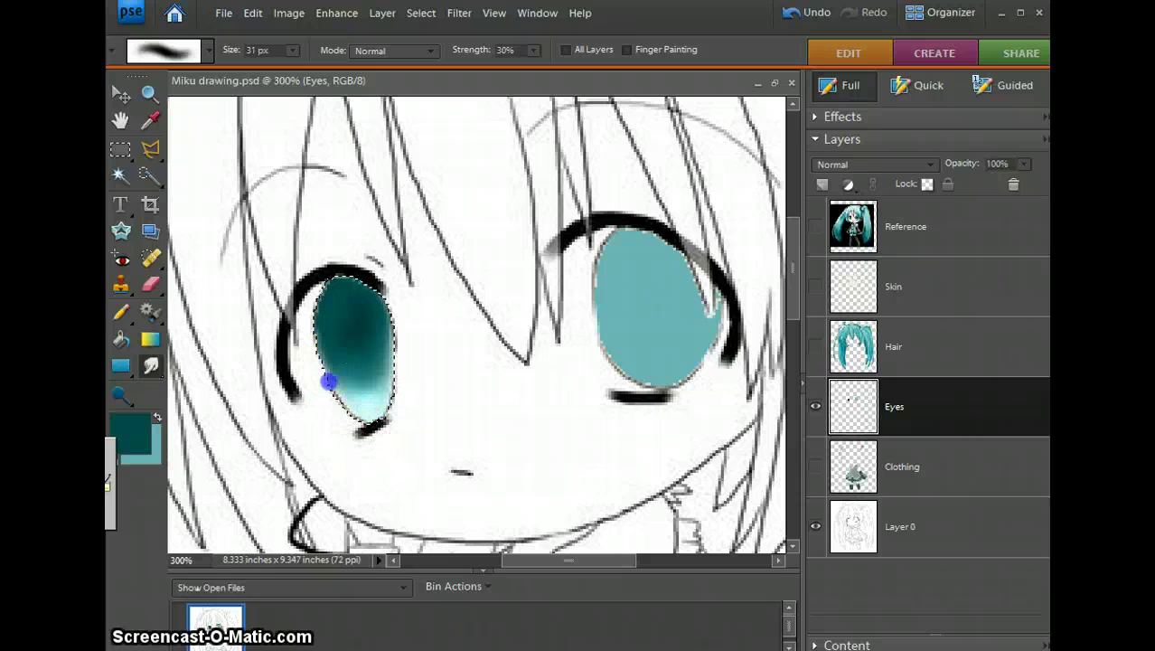
{"action": "mouse_move", "coordinate": [328, 381]}
{"action": "left_mouse_down"}
{"action": "mouse_move", "coordinate": [386, 355]}
{"action": "mouse_move", "coordinate": [384, 365]}
{"action": "left_mouse_up"}
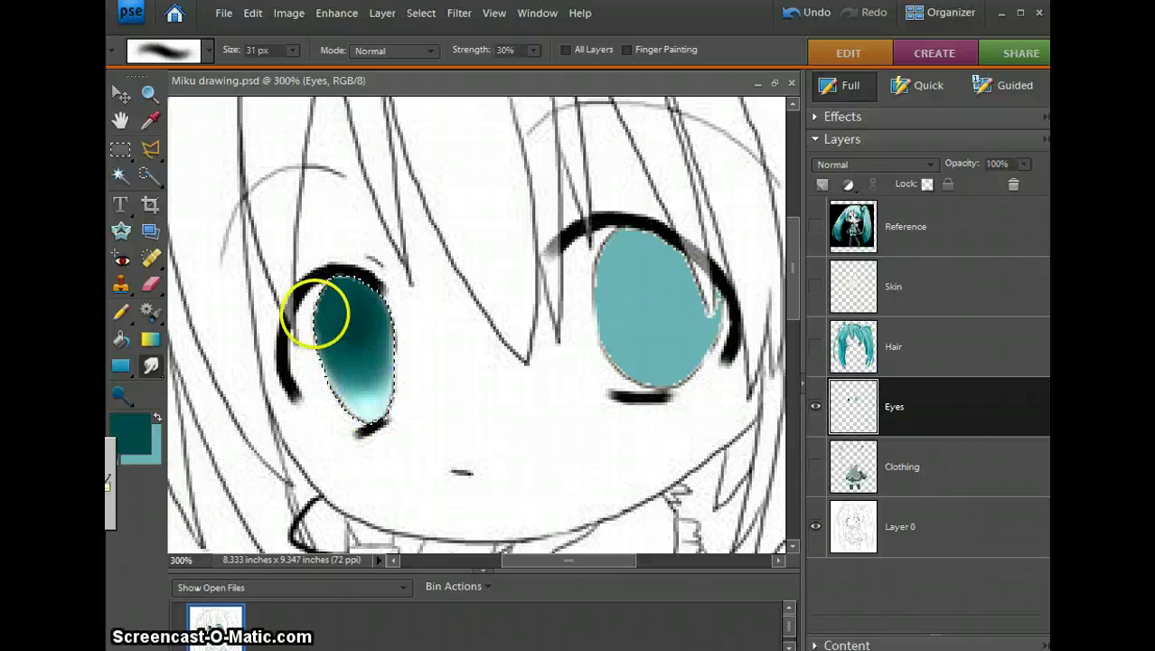
{"action": "left_click_drag", "start_coordinate": [315, 311], "coordinate": [312, 318]}
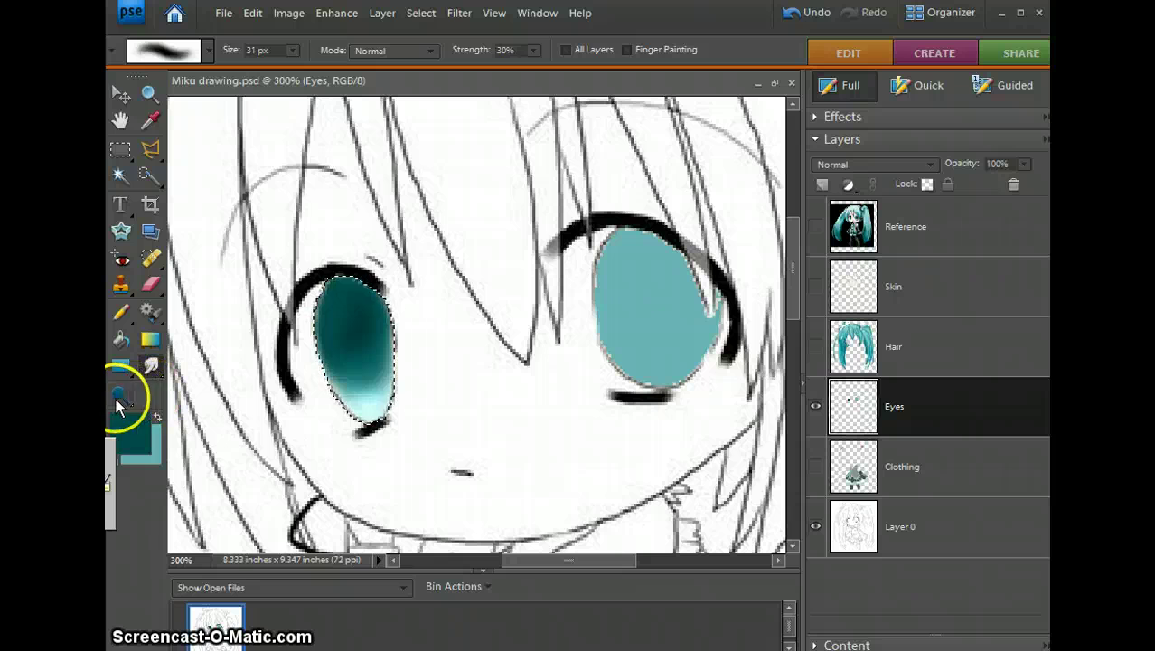
Make the light teal the foreground colour and change it to white (ffffff).
{"action": "left_click", "coordinate": [152, 420]}
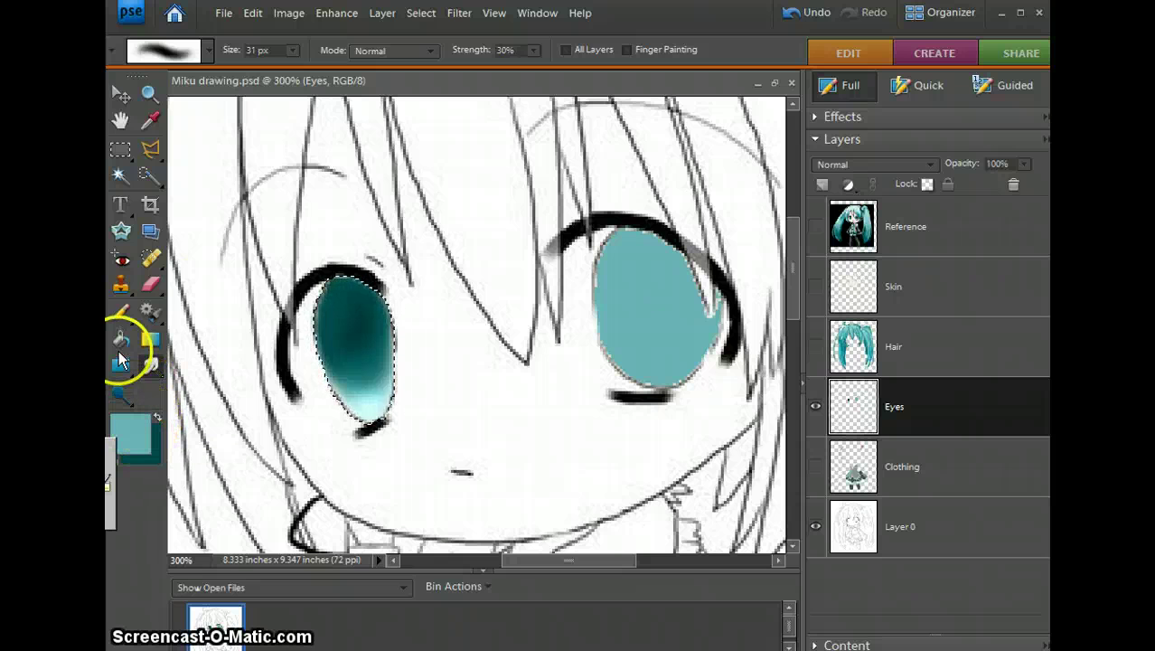
{"action": "left_click", "coordinate": [130, 433]}
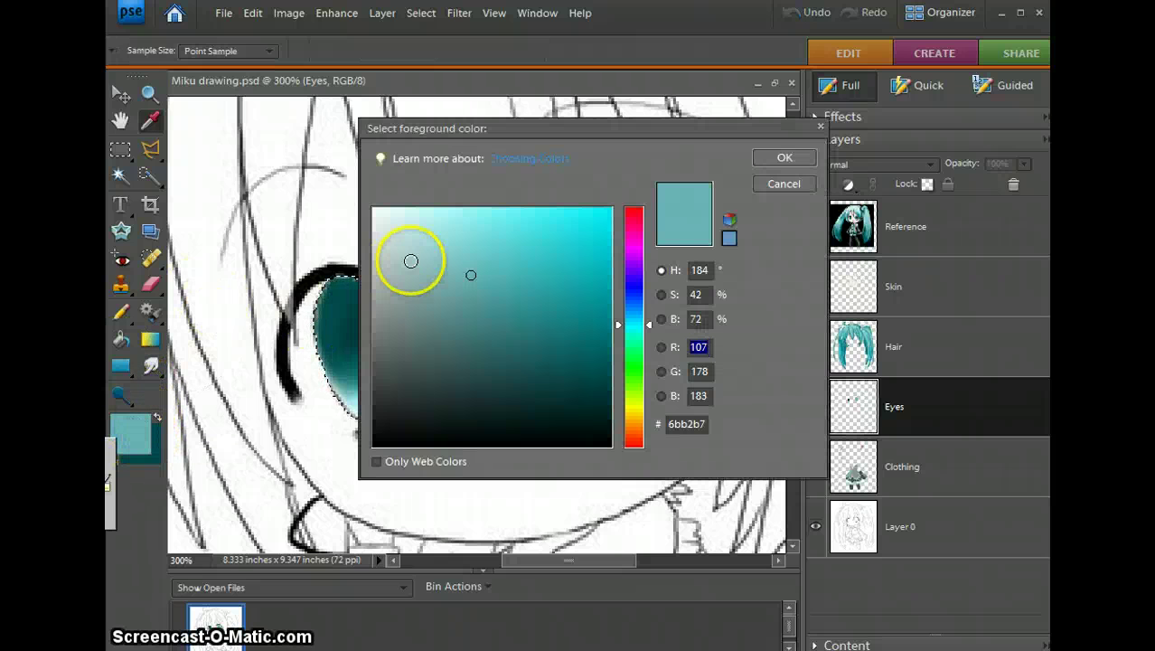
{"action": "left_click", "coordinate": [411, 257]}
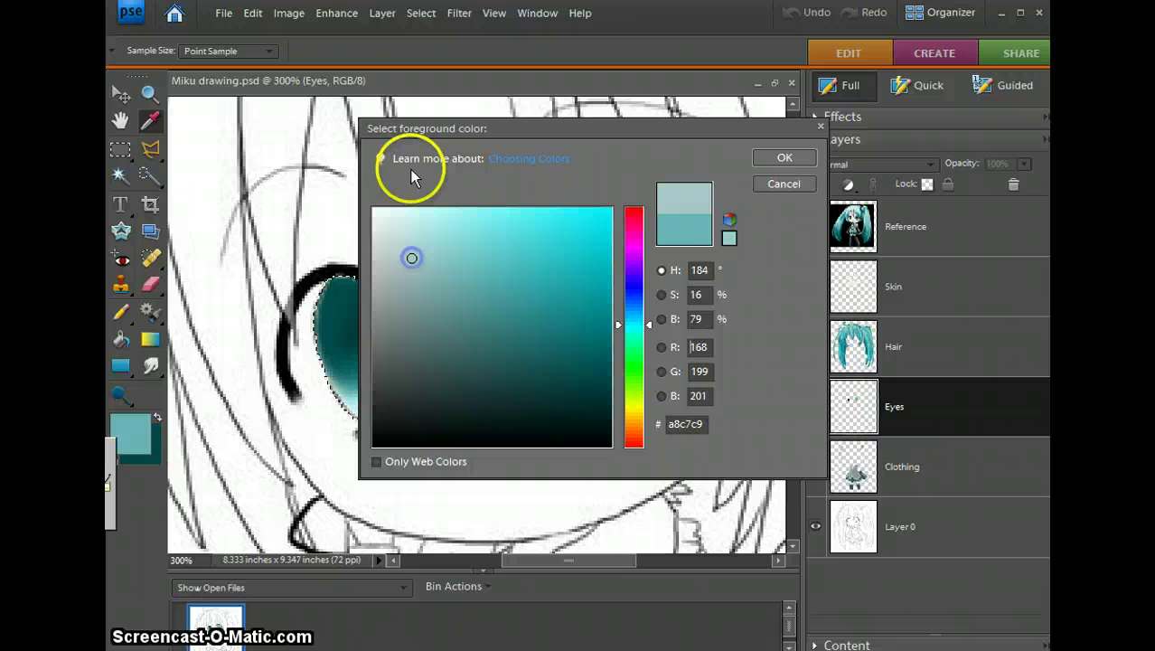
{"action": "left_click", "coordinate": [385, 230]}
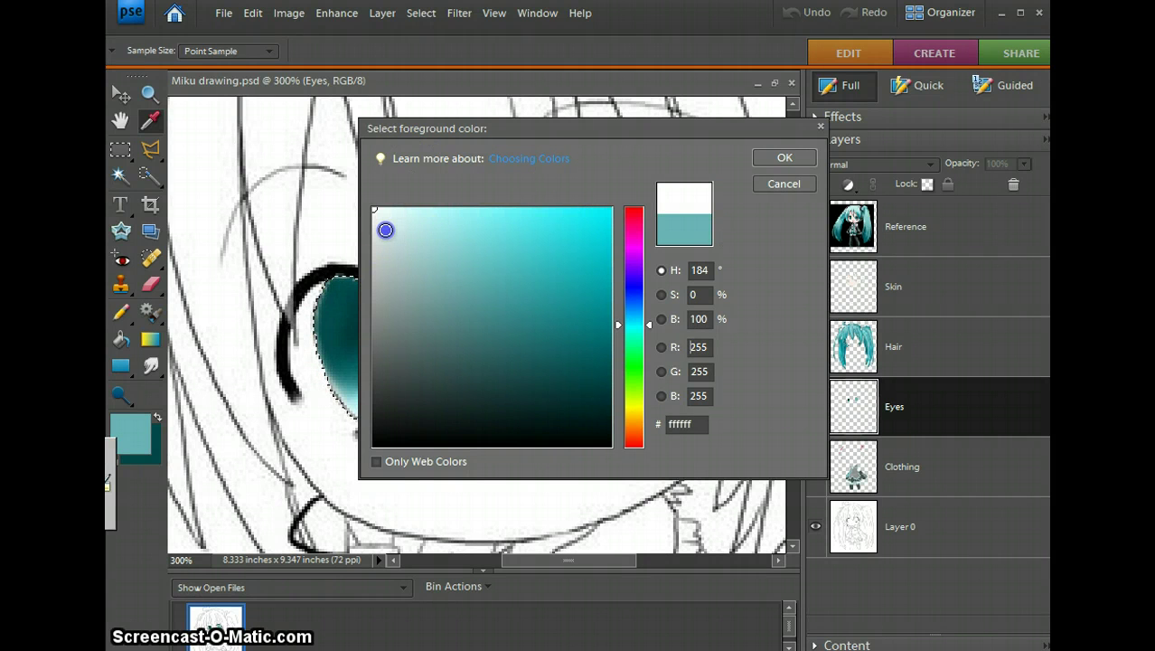
{"action": "left_click", "coordinate": [762, 160]}
Paint a round white highlight in the upper right of the left eye with the 10 px Pencil tool.
{"action": "left_click", "coordinate": [121, 309]}
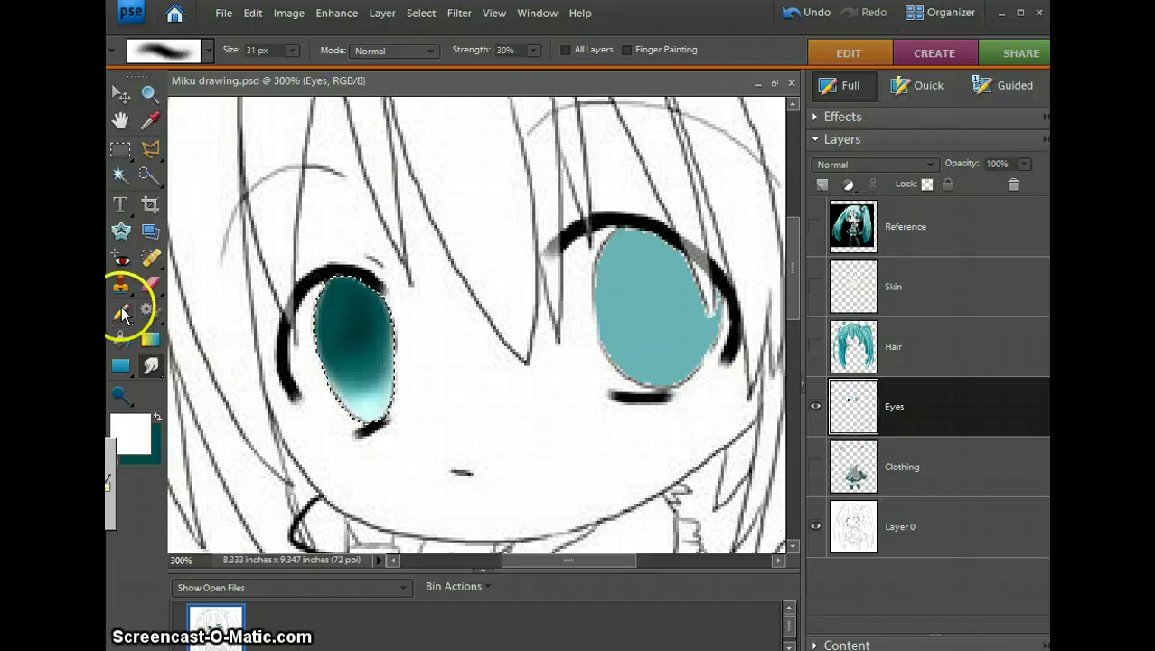
{"action": "left_click", "coordinate": [138, 439]}
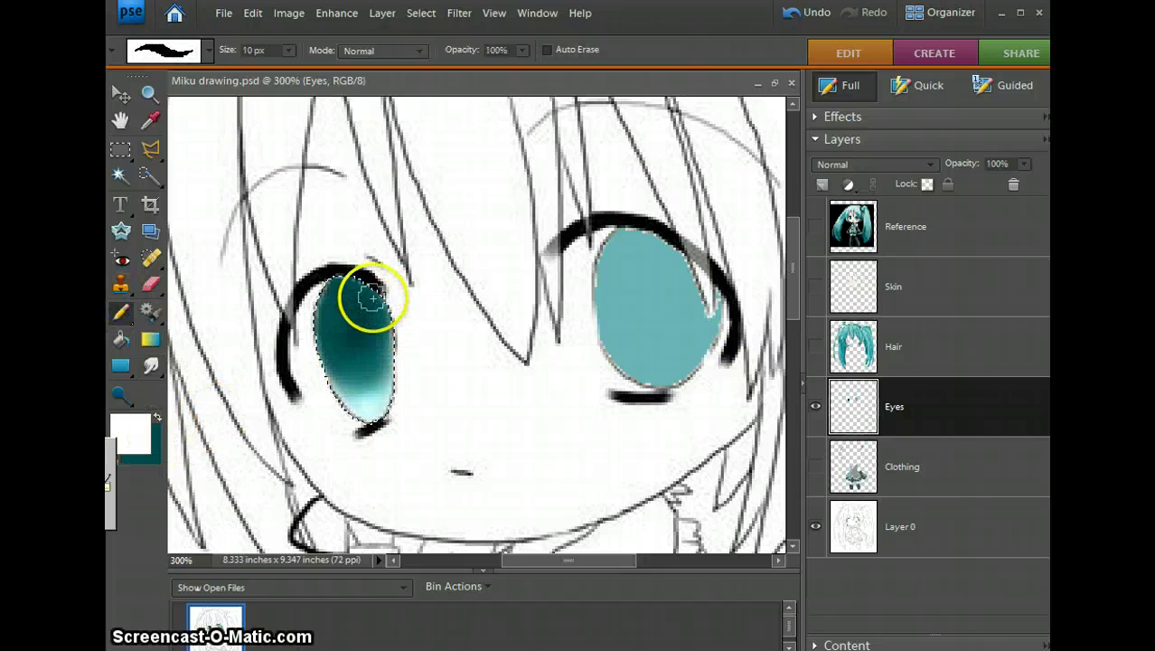
{"action": "left_click", "coordinate": [369, 302]}
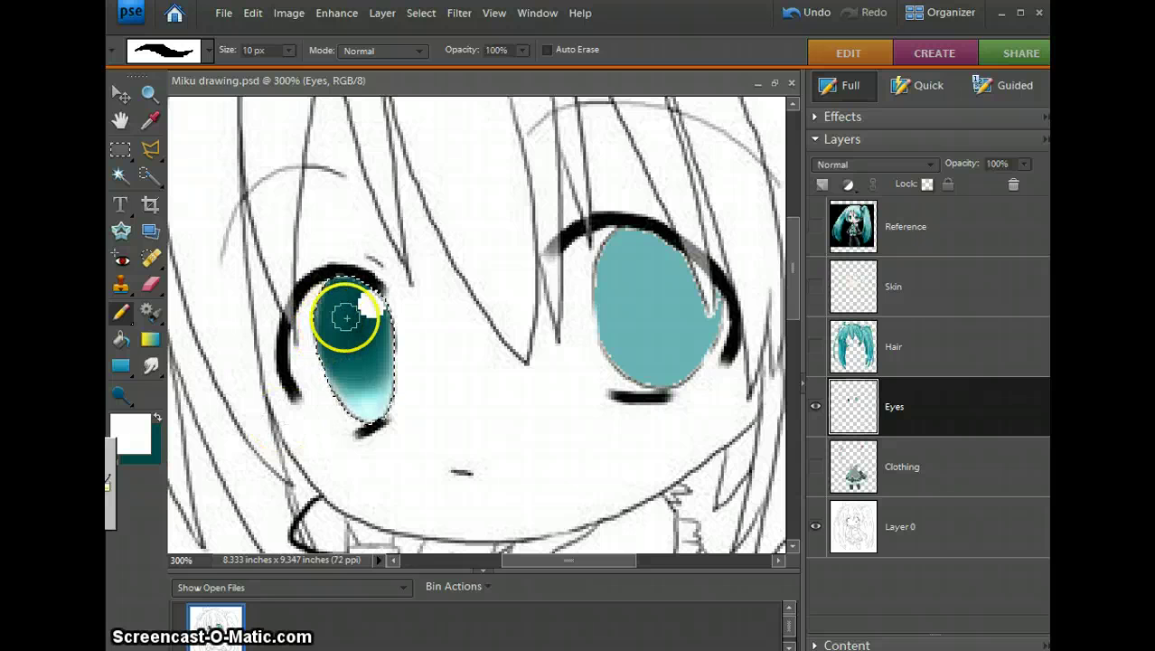
Apply a Gaussian Blur with a 0.4 pixel radius to the selected left eye.
{"action": "left_click", "coordinate": [469, 13]}
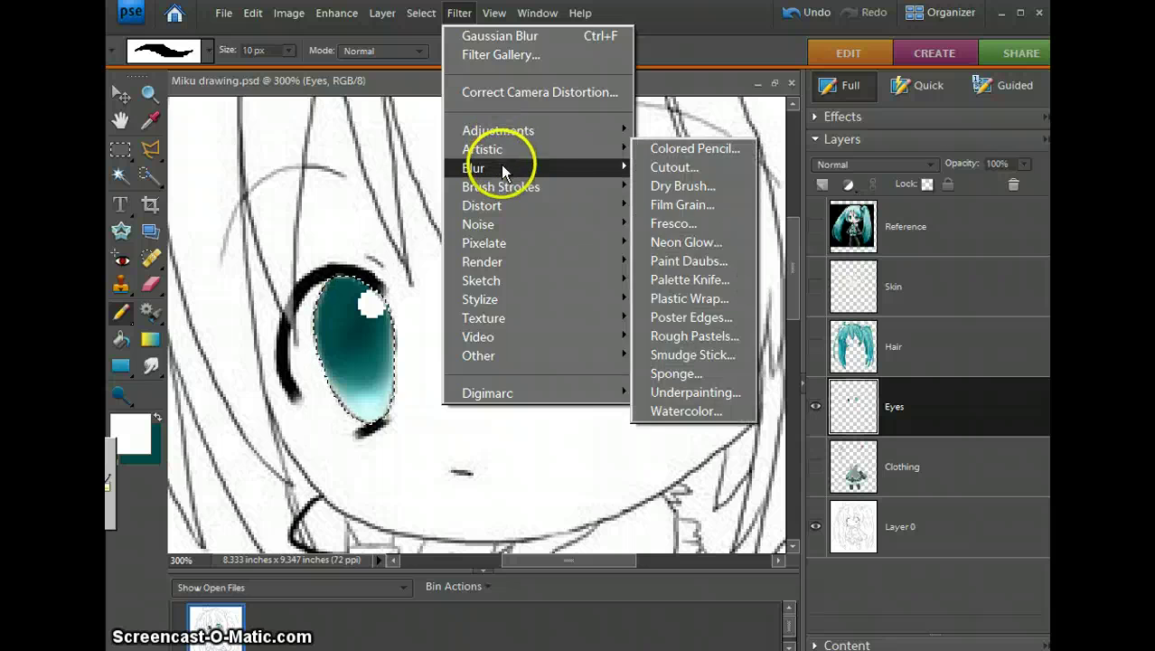
{"action": "mouse_move", "coordinate": [615, 172]}
{"action": "left_click", "coordinate": [652, 223]}
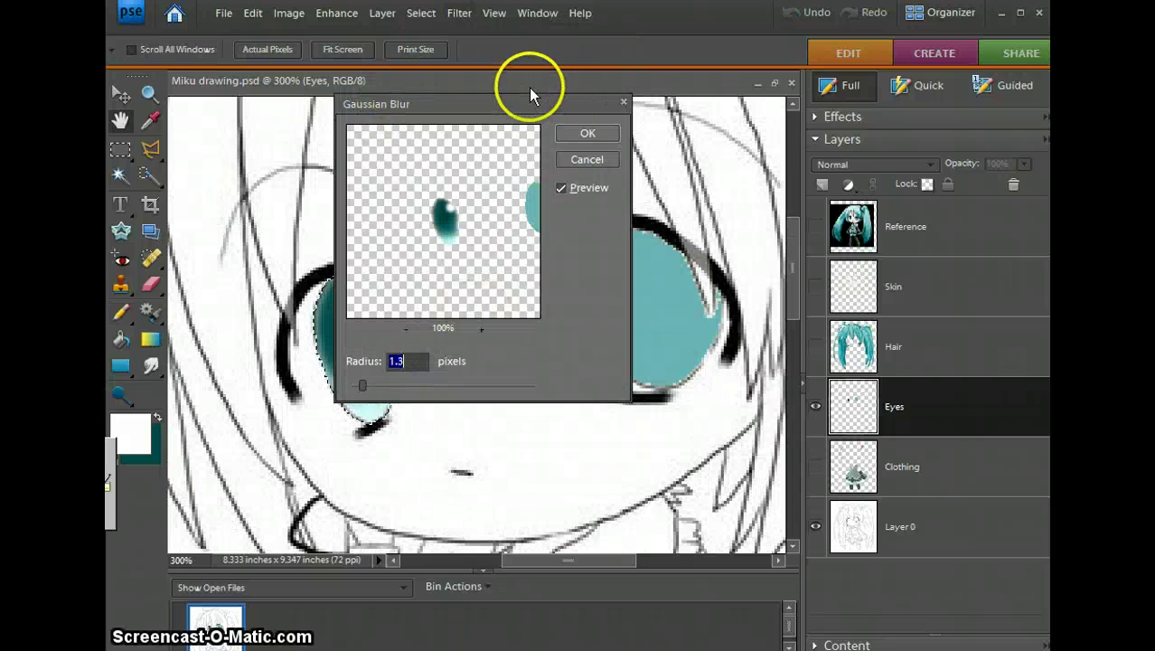
{"action": "left_click_drag", "start_coordinate": [521, 97], "coordinate": [669, 84]}
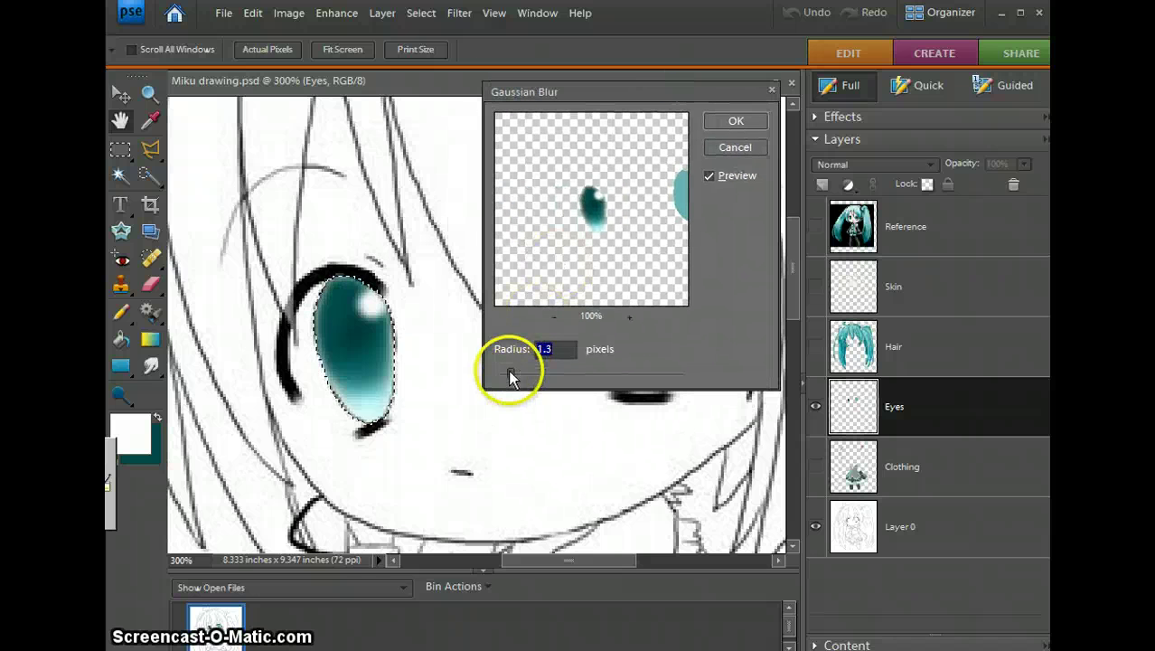
{"action": "left_click_drag", "start_coordinate": [507, 371], "coordinate": [508, 374]}
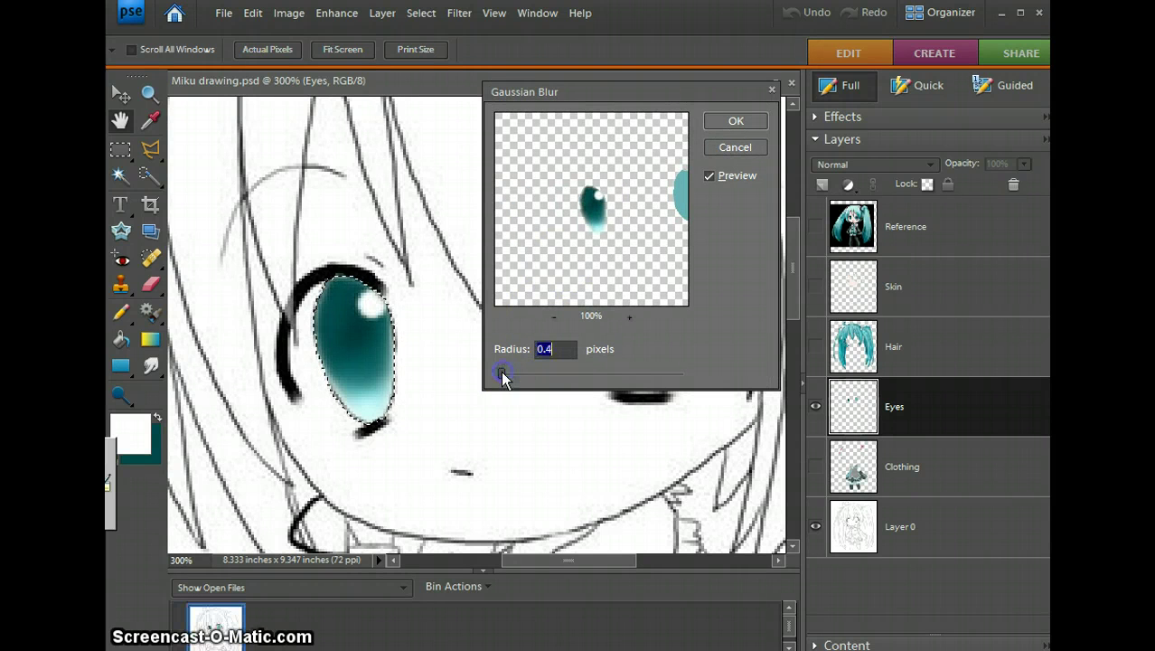
{"action": "left_click", "coordinate": [732, 125]}
{"action": "left_click", "coordinate": [117, 345]}
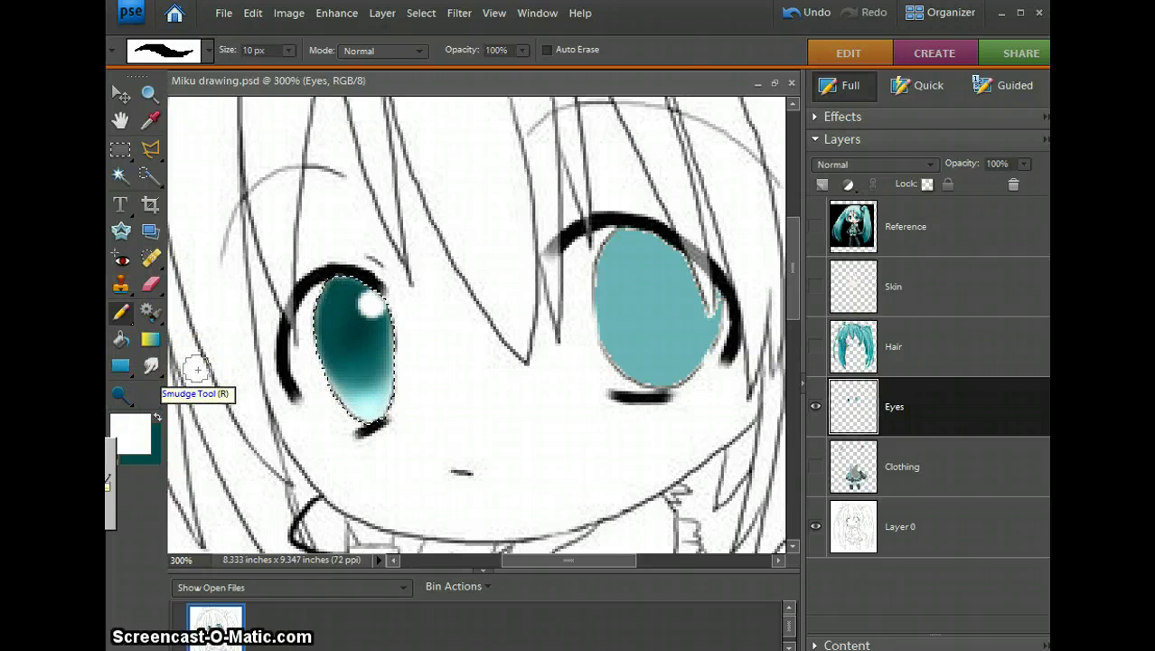
{"action": "left_click_drag", "start_coordinate": [471, 327], "coordinate": [412, 340]}
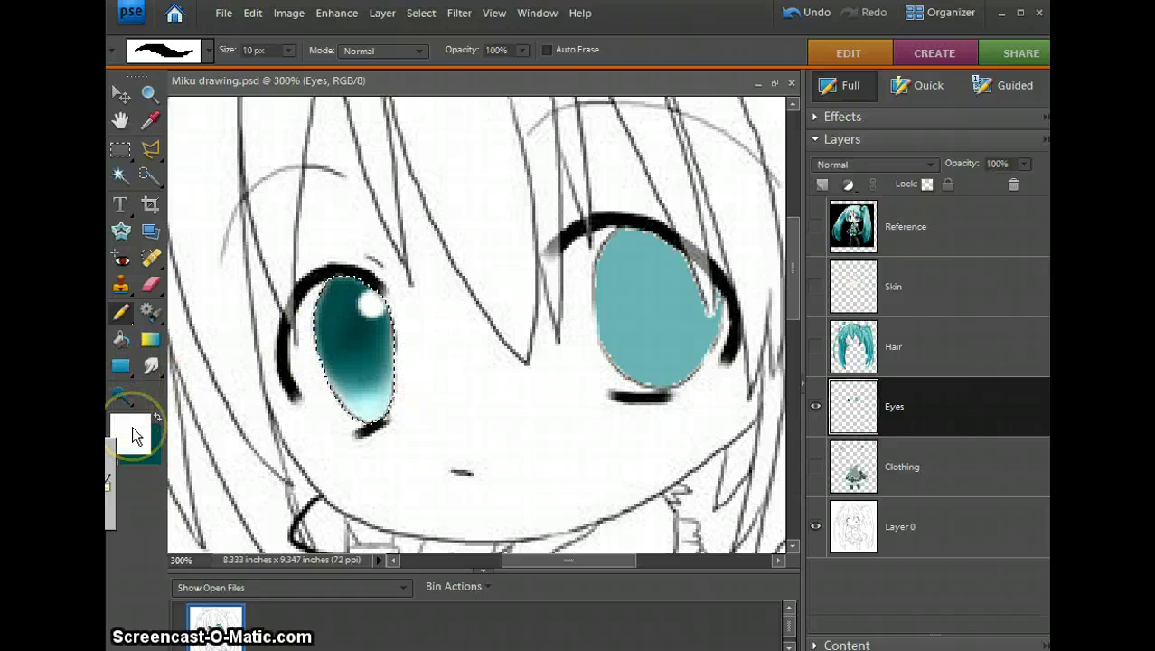
{"action": "key", "text": "x"}
{"action": "key", "text": "x"}
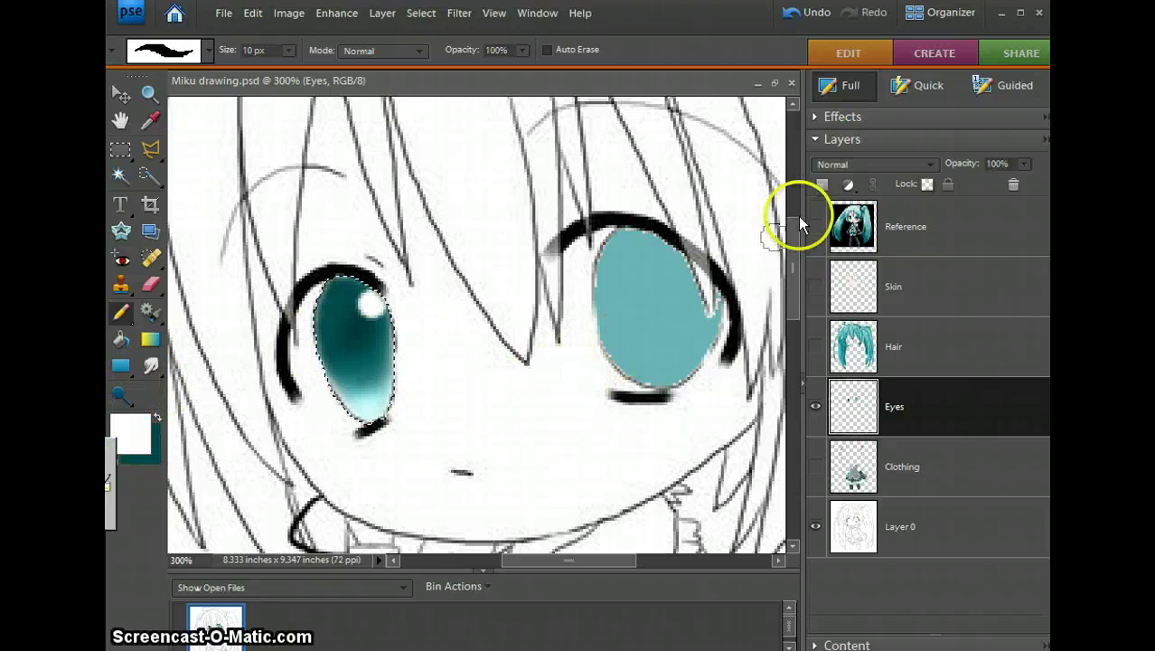
Show the Reference layer, sample the bright teal of its left eye as the foreground colour, and hide the layer again.
{"action": "left_click", "coordinate": [814, 226]}
{"action": "left_click", "coordinate": [150, 121]}
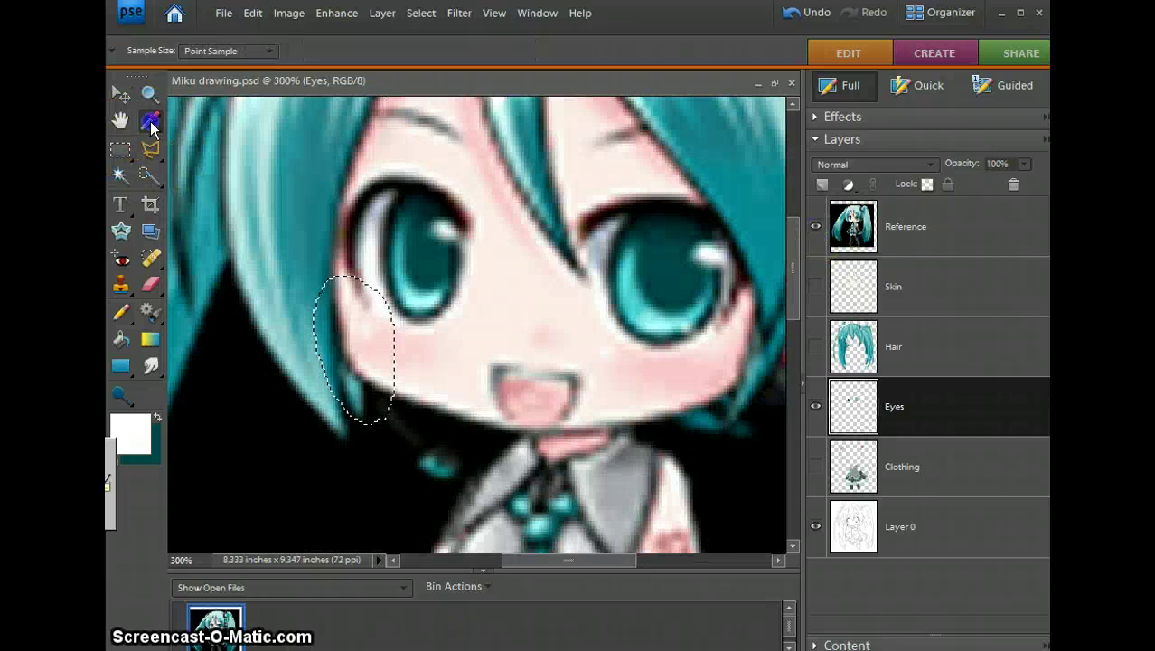
{"action": "left_click", "coordinate": [400, 205]}
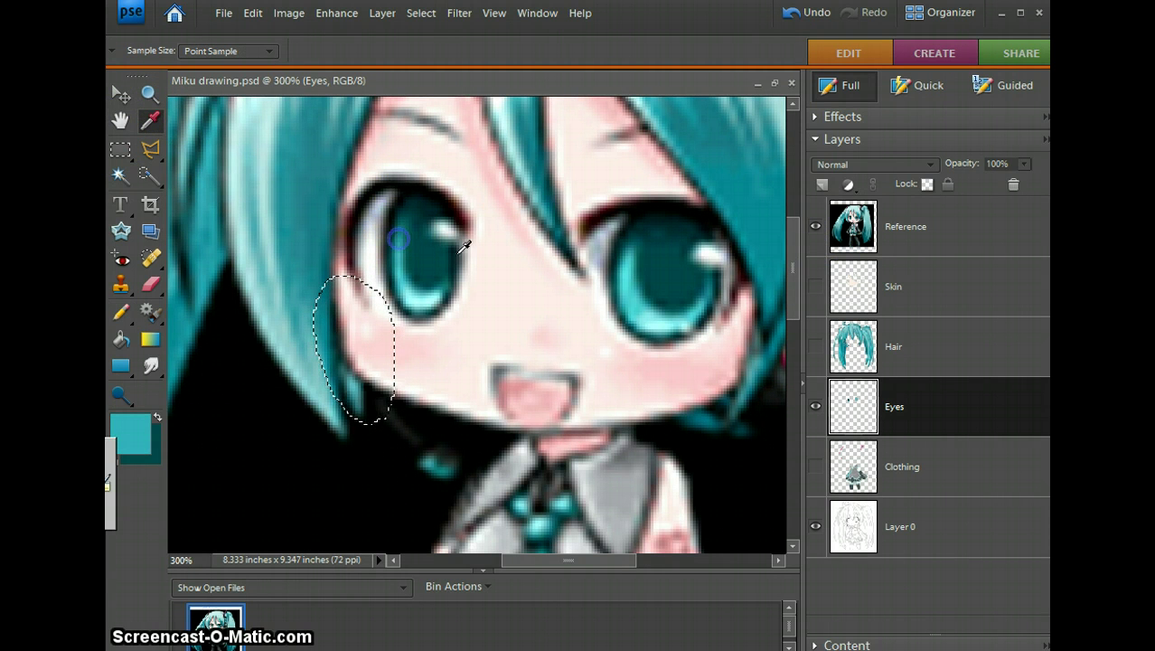
{"action": "left_click", "coordinate": [814, 226]}
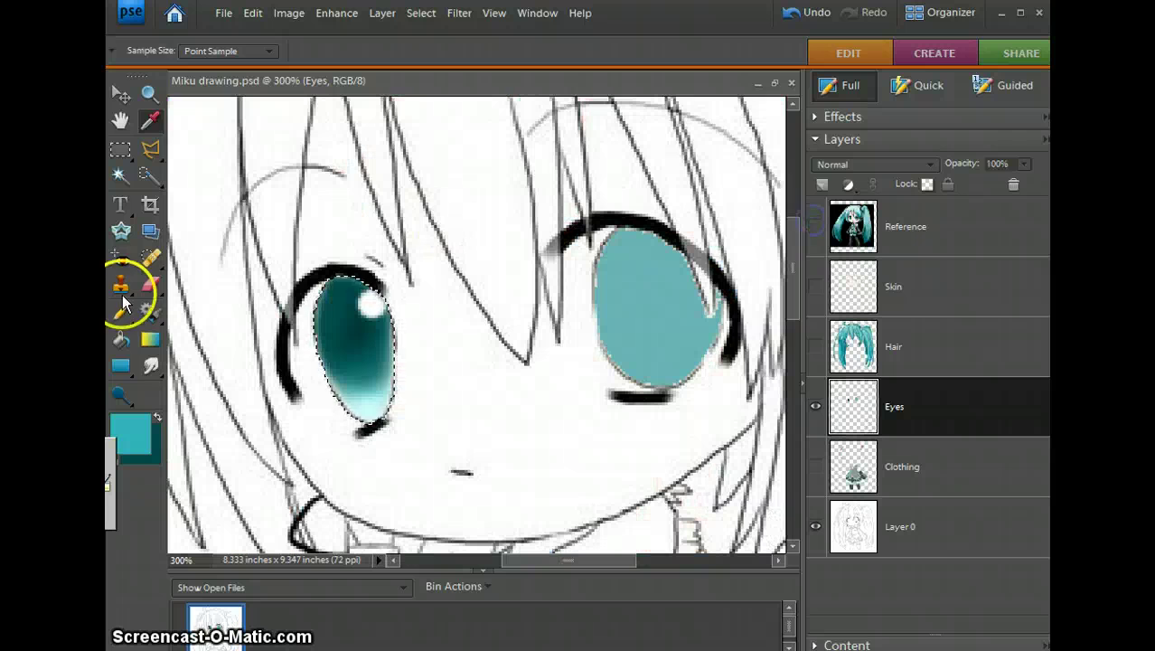
Paint the bright teal over the lower end and sides of the left eye with the 10 px Pencil tool.
{"action": "left_click", "coordinate": [120, 312]}
{"action": "left_click", "coordinate": [369, 427]}
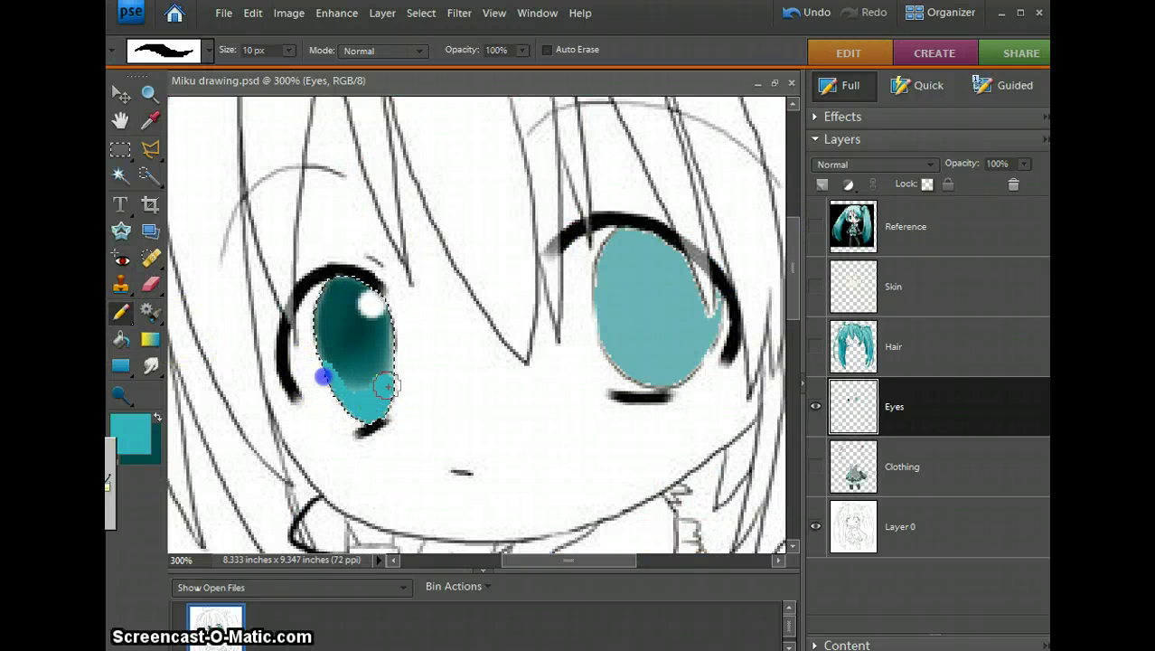
{"action": "left_click", "coordinate": [361, 426]}
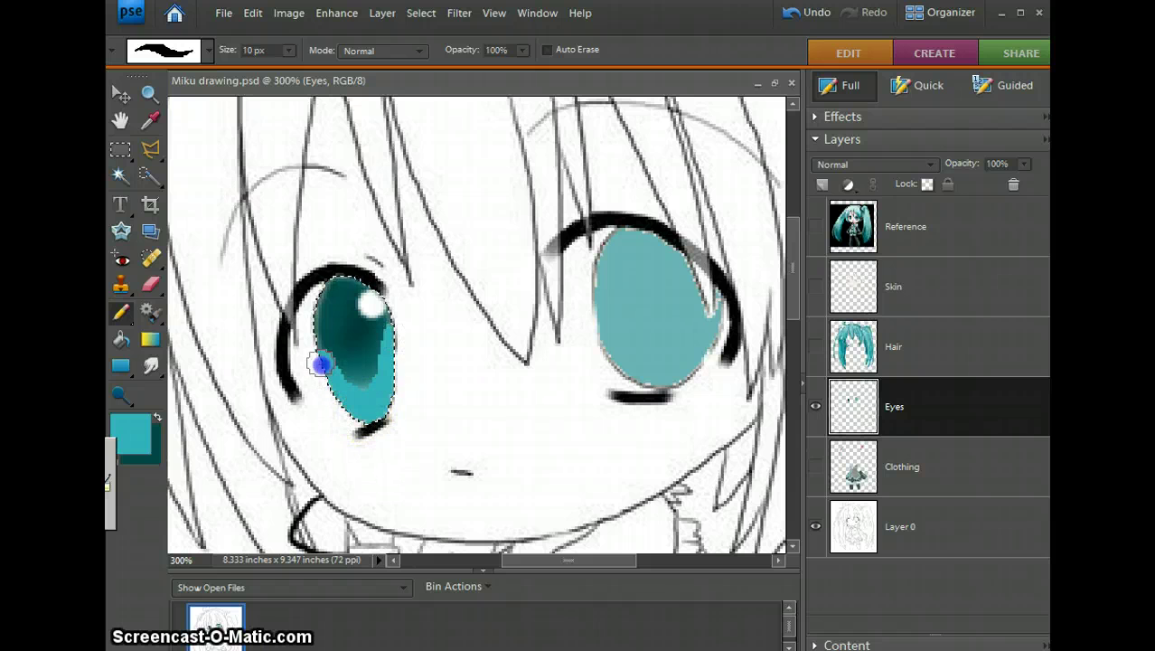
Repeat the last Gaussian Blur on the left eye and smudge the bright and dark teal together with a 31 px brush.
{"action": "left_click", "coordinate": [458, 13]}
{"action": "left_click", "coordinate": [470, 36]}
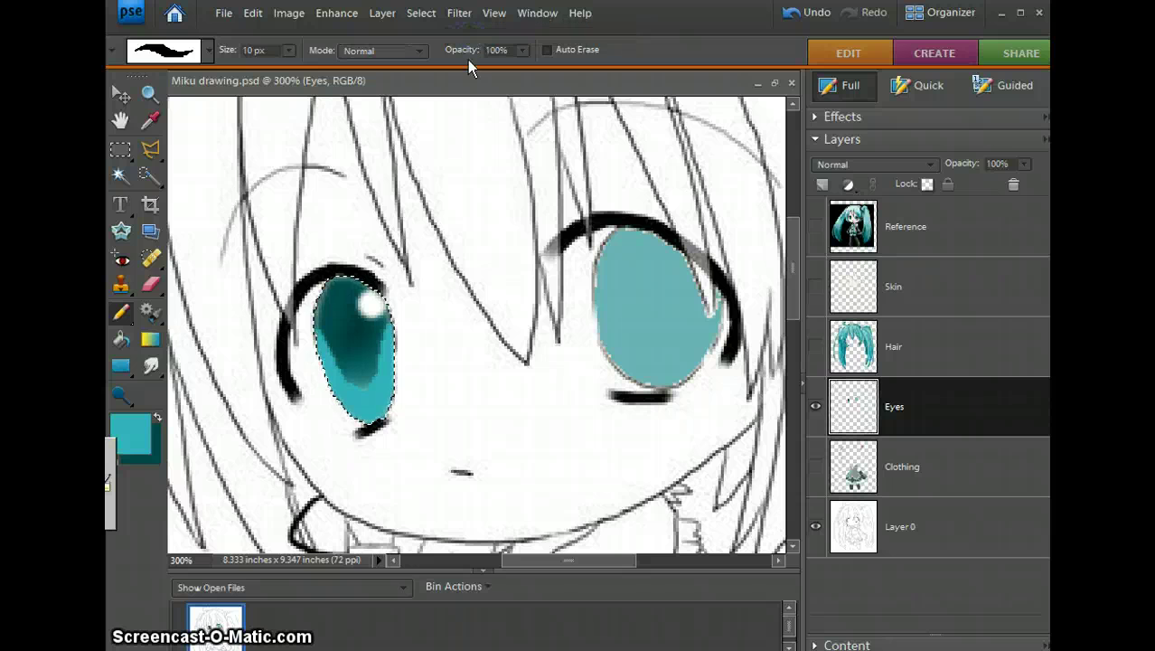
{"action": "left_click", "coordinate": [149, 368]}
{"action": "left_click_drag", "start_coordinate": [364, 316], "coordinate": [343, 356]}
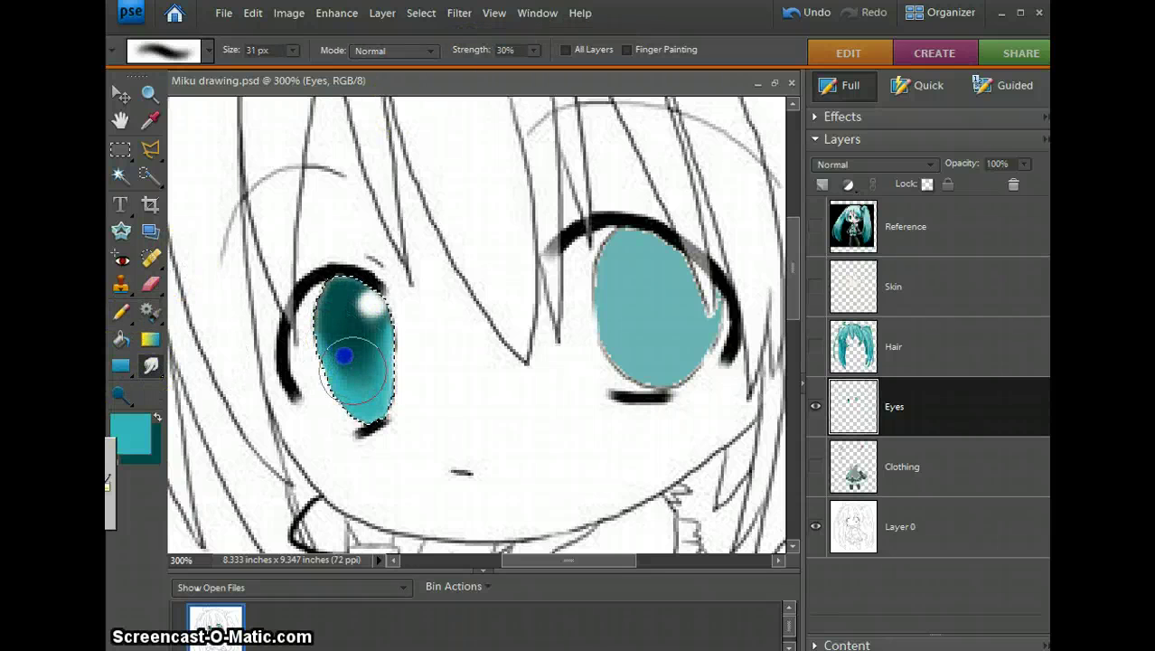
Dodge a glow into the lower end of the left eye with the Highlights range, and smudge it into the surrounding teal.
{"action": "left_click", "coordinate": [119, 398]}
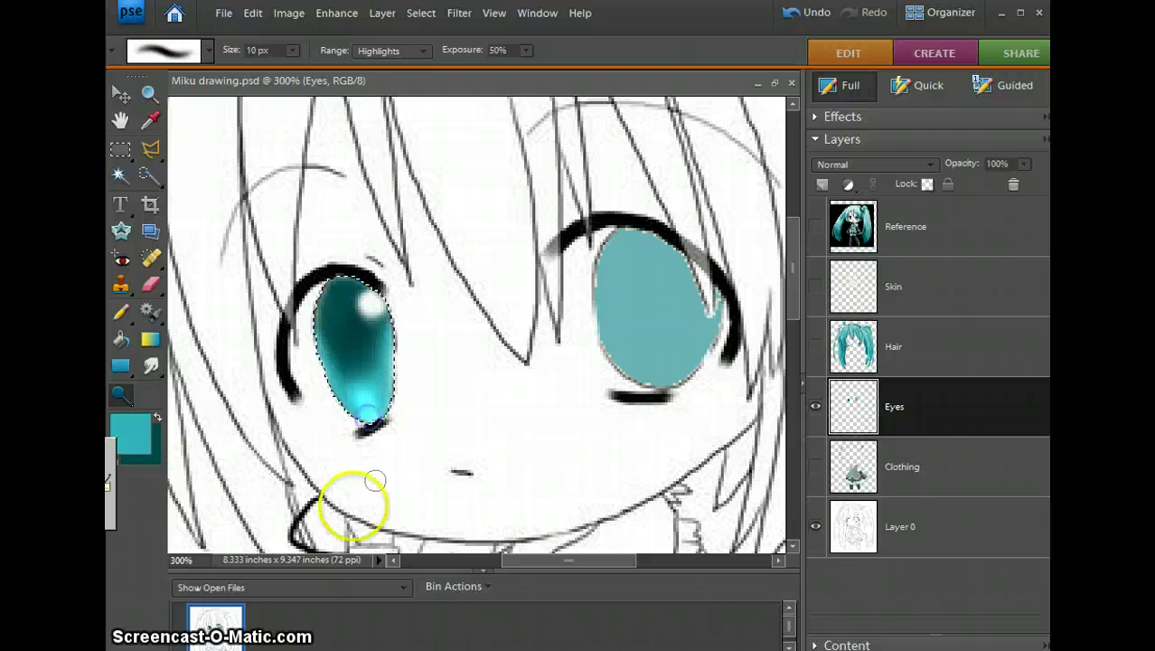
{"action": "left_click", "coordinate": [150, 364]}
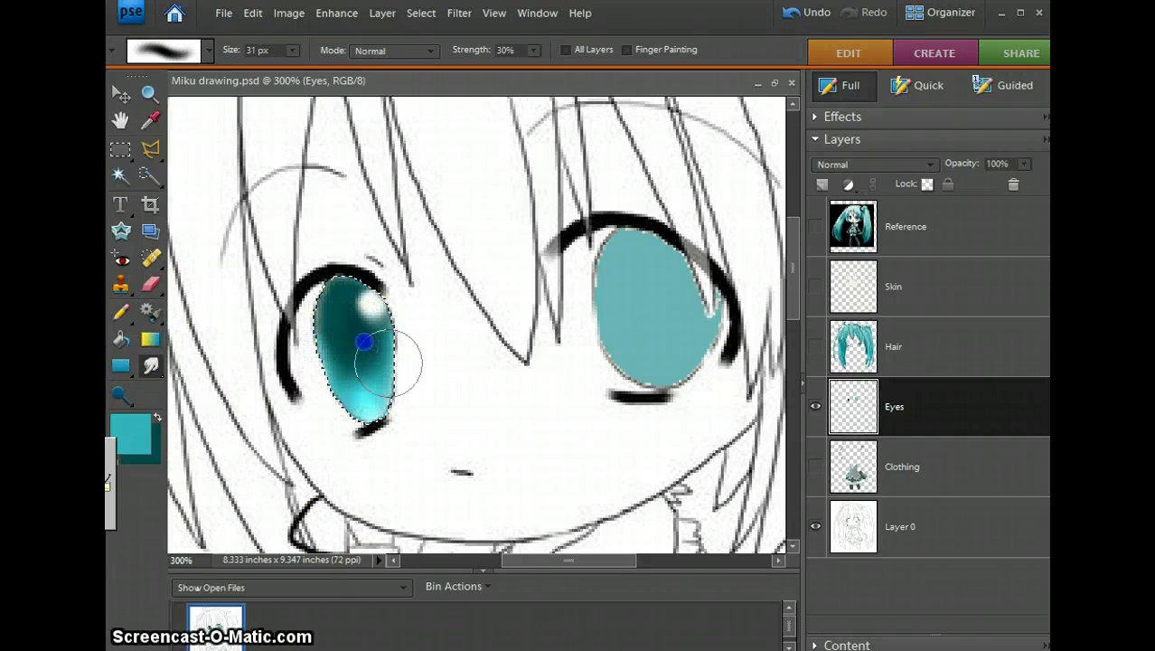
{"action": "mouse_move", "coordinate": [273, 338]}
{"action": "left_mouse_down"}
{"action": "mouse_move", "coordinate": [312, 341]}
{"action": "mouse_move", "coordinate": [338, 274]}
{"action": "left_mouse_up"}
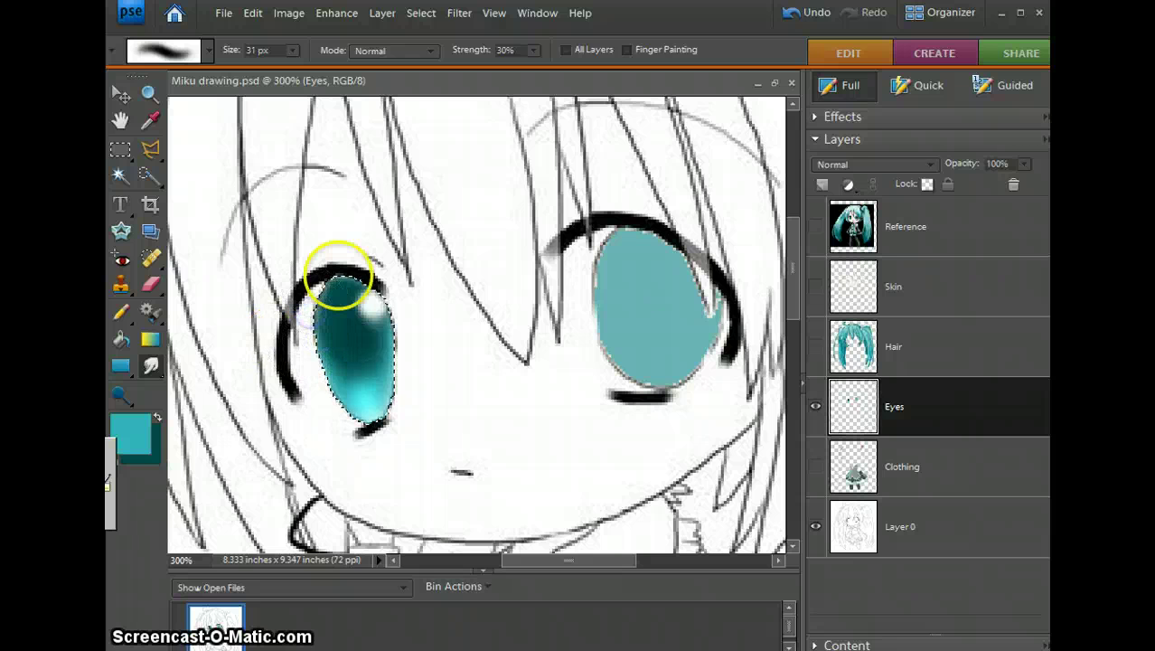
Brighten the left eye's white highlight with the 10 px Dodge tool and soften its edge with the Smudge tool.
{"action": "left_click", "coordinate": [120, 395]}
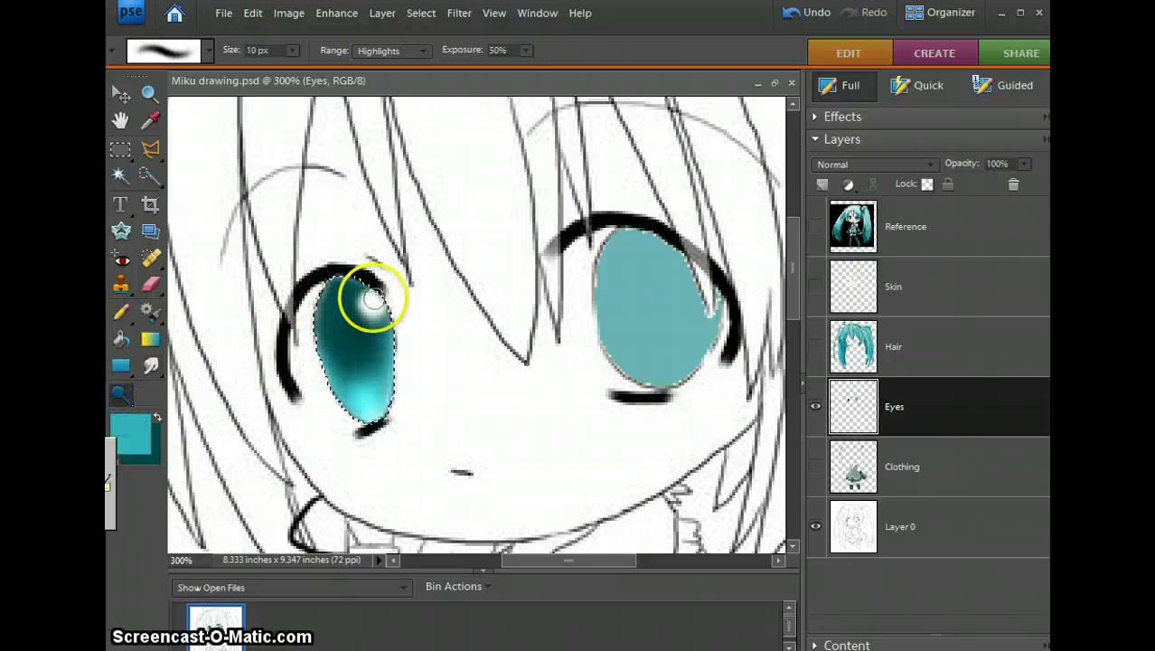
{"action": "mouse_move", "coordinate": [371, 301]}
{"action": "left_mouse_down"}
{"action": "mouse_move", "coordinate": [358, 312]}
{"action": "mouse_move", "coordinate": [369, 310]}
{"action": "left_mouse_up"}
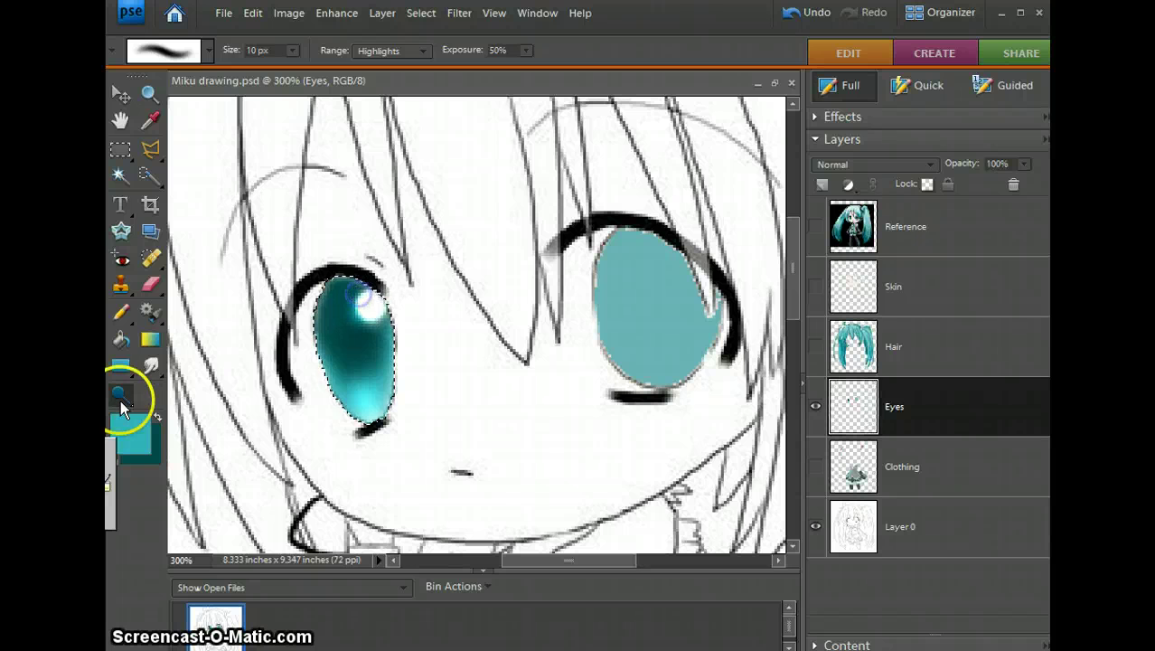
{"action": "left_click", "coordinate": [152, 365]}
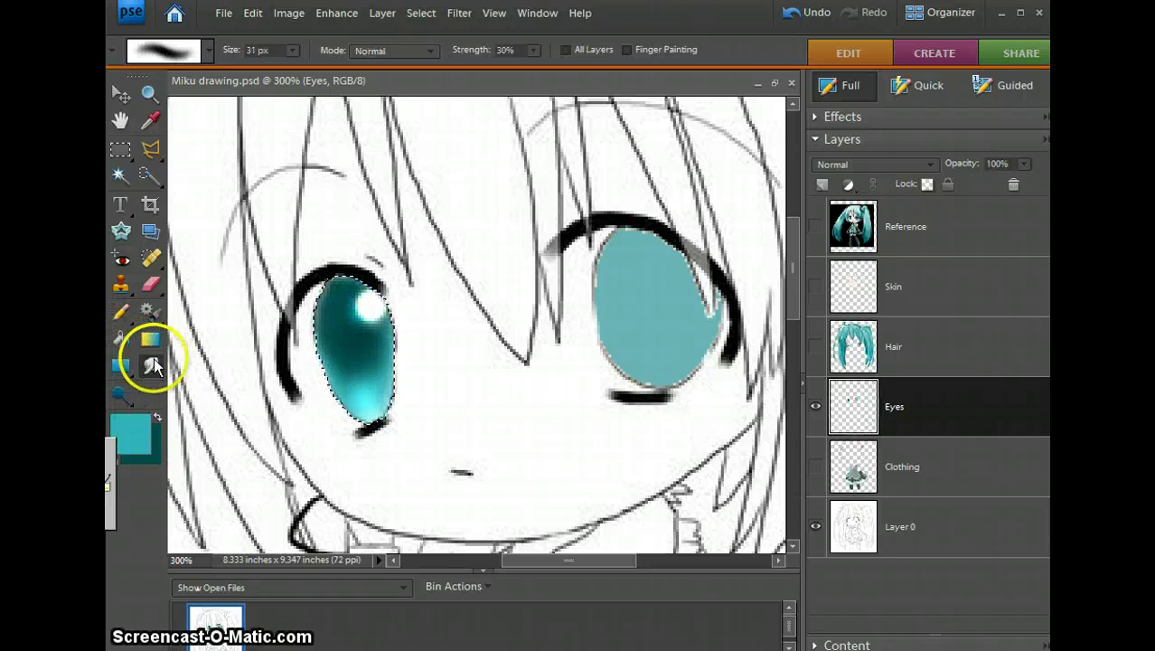
{"action": "left_click_drag", "start_coordinate": [353, 310], "coordinate": [362, 303]}
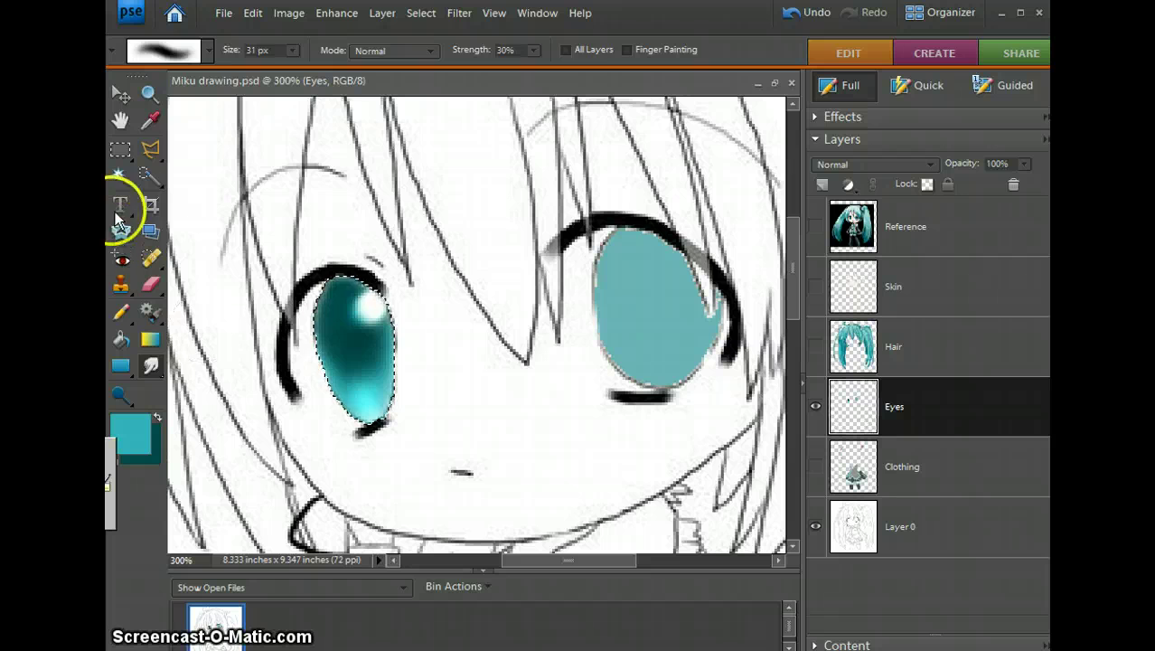
Select the flat teal area of the right eye with the Magic Wand at tolerance 32.
{"action": "left_click", "coordinate": [149, 93]}
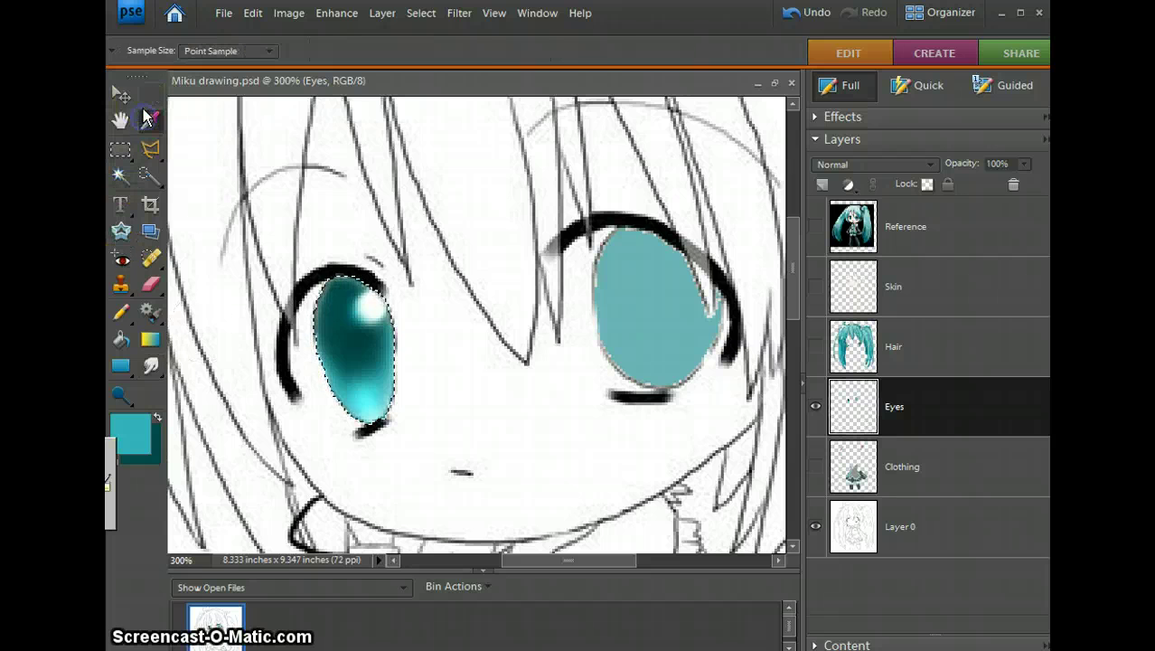
{"action": "left_click", "coordinate": [201, 154], "text": "alt"}
{"action": "left_click", "coordinate": [201, 154], "text": "alt"}
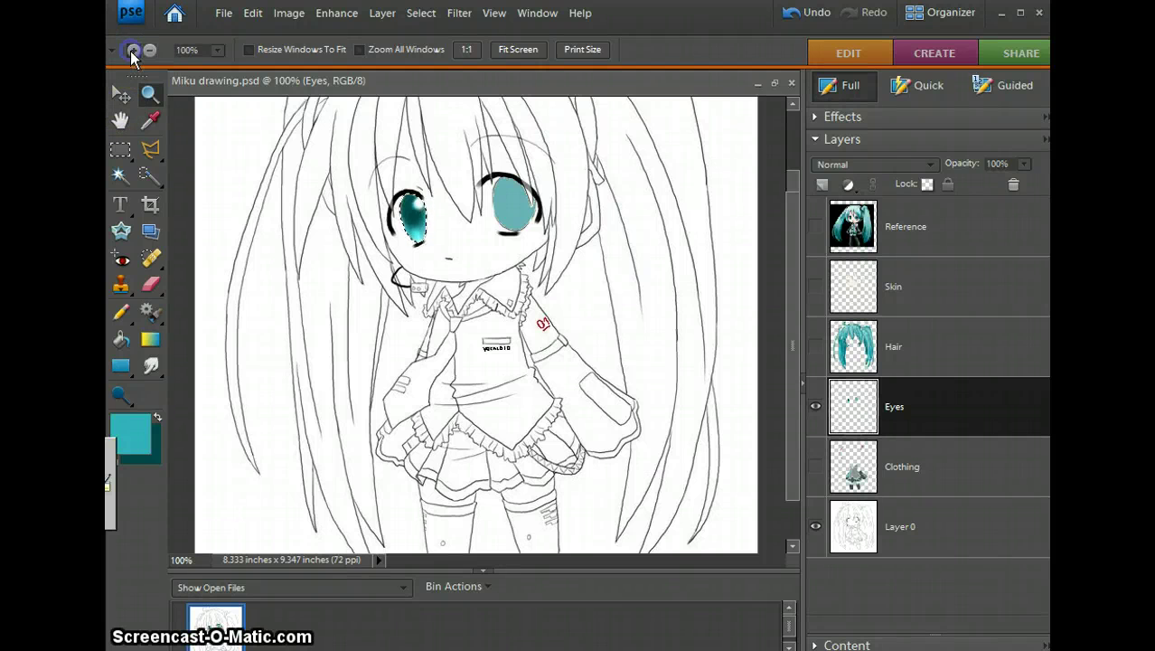
{"action": "left_click", "coordinate": [509, 176]}
{"action": "left_click", "coordinate": [549, 206]}
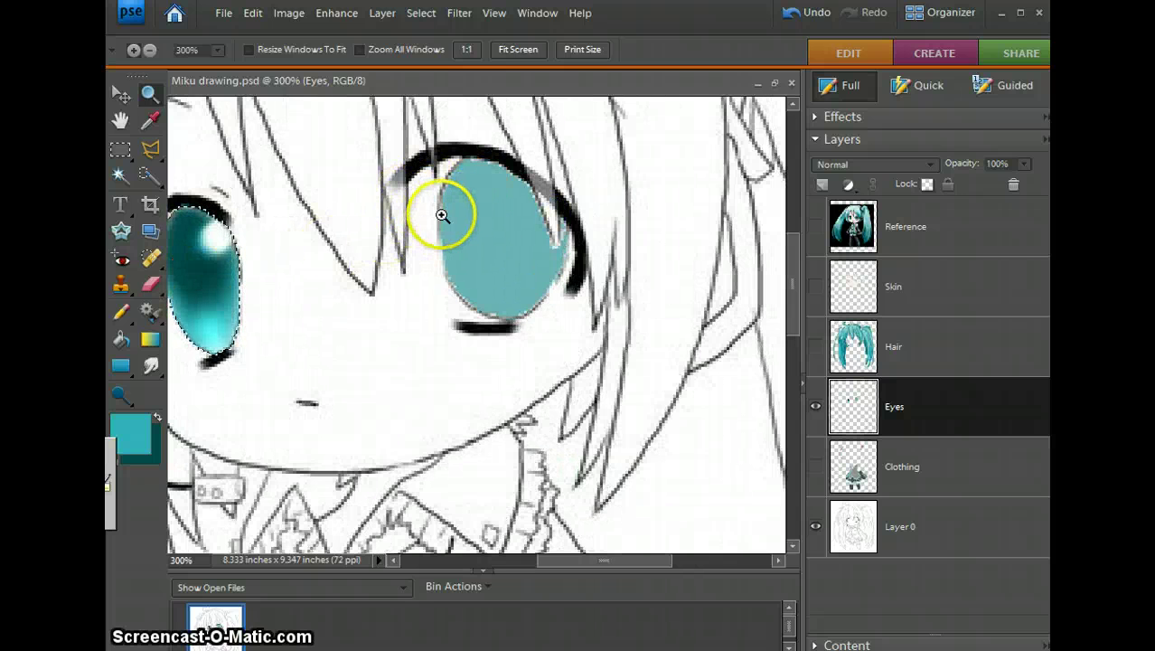
{"action": "left_click", "coordinate": [120, 312]}
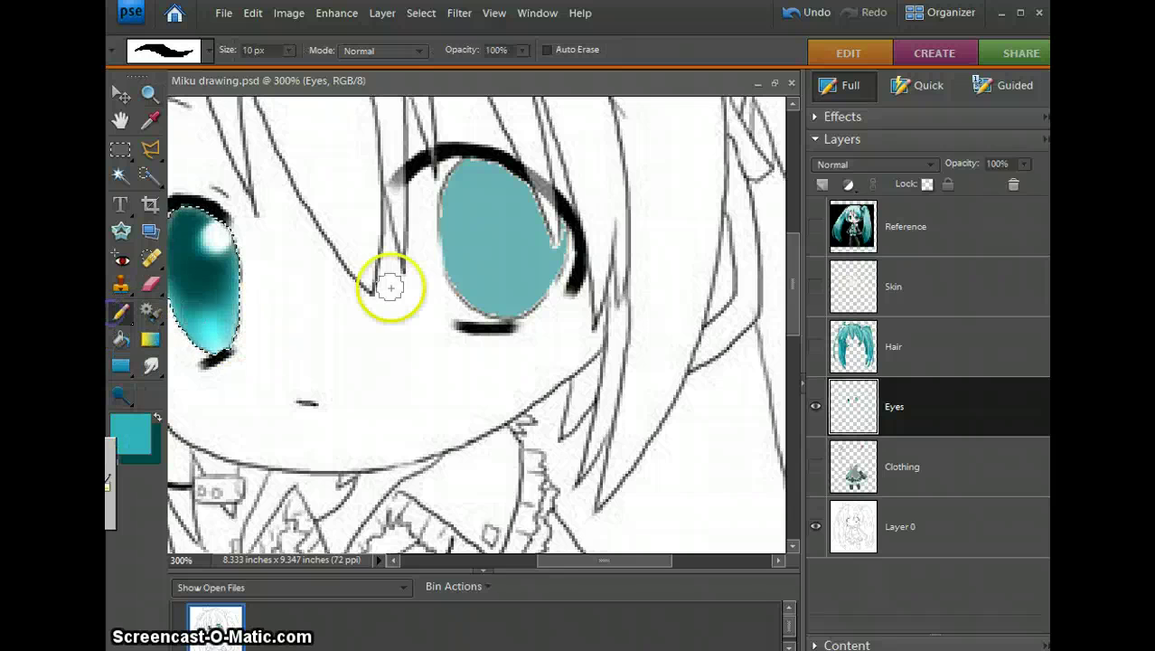
{"action": "left_click", "coordinate": [120, 174]}
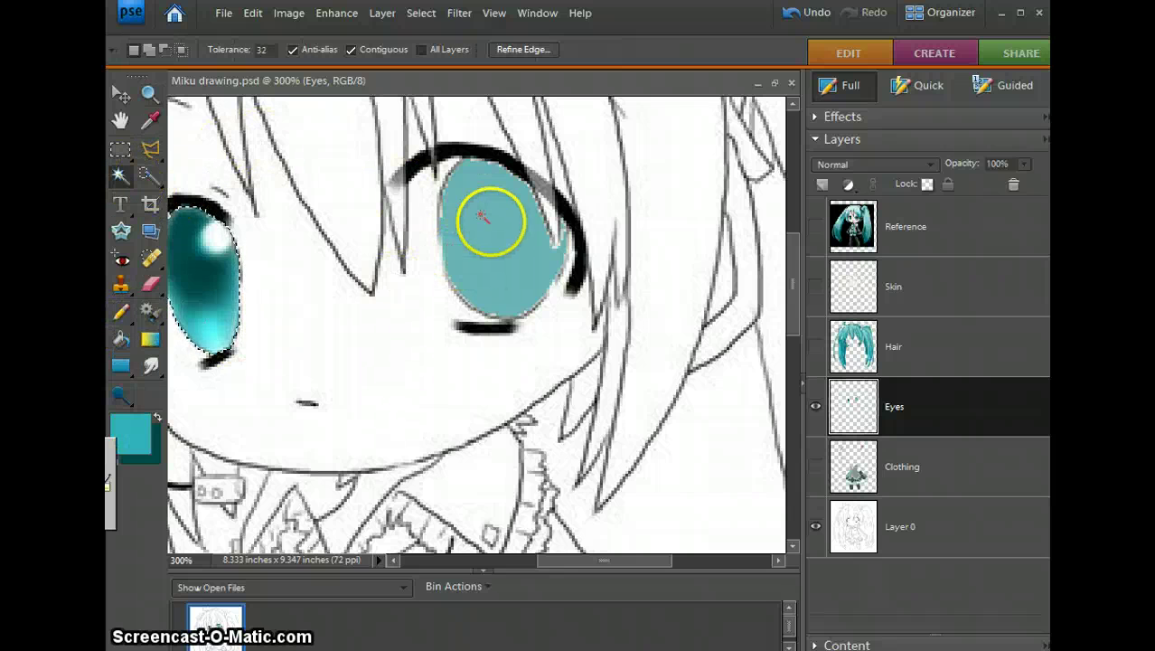
{"action": "left_click", "coordinate": [495, 228]}
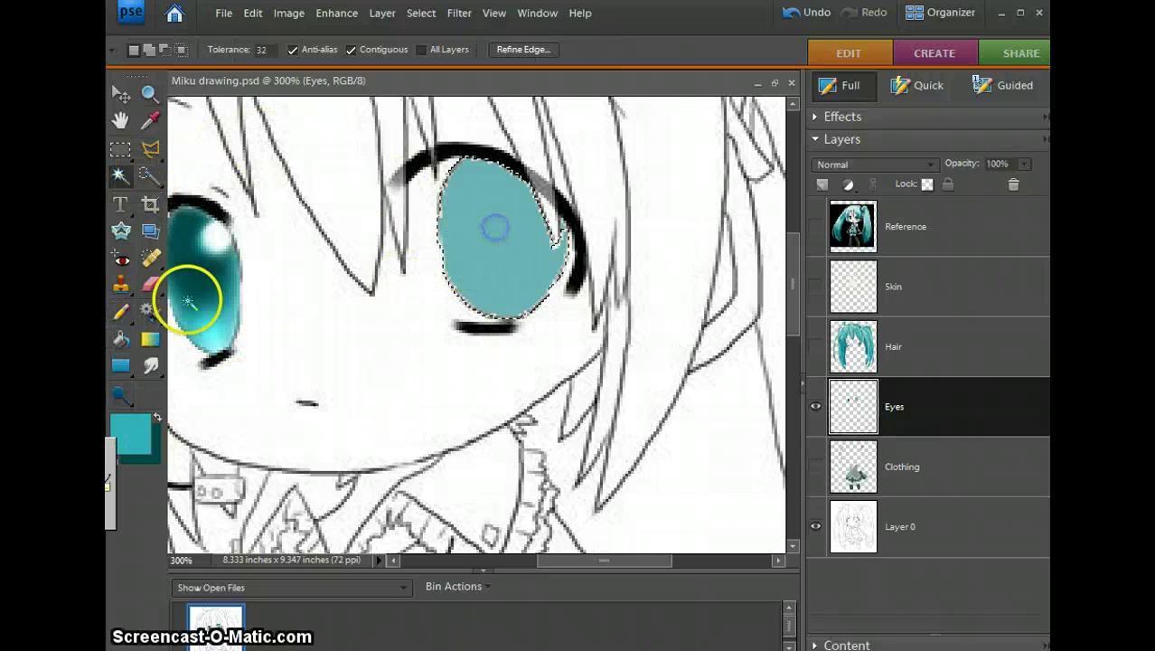
Paint the right eye's lower rim bright teal and its upper part dark teal with the 10 px Pencil tool.
{"action": "left_click", "coordinate": [120, 311]}
{"action": "mouse_move", "coordinate": [416, 249]}
{"action": "left_mouse_down"}
{"action": "mouse_move", "coordinate": [452, 250]}
{"action": "mouse_move", "coordinate": [465, 282]}
{"action": "mouse_move", "coordinate": [493, 297]}
{"action": "mouse_move", "coordinate": [528, 293]}
{"action": "mouse_move", "coordinate": [567, 254]}
{"action": "left_mouse_up"}
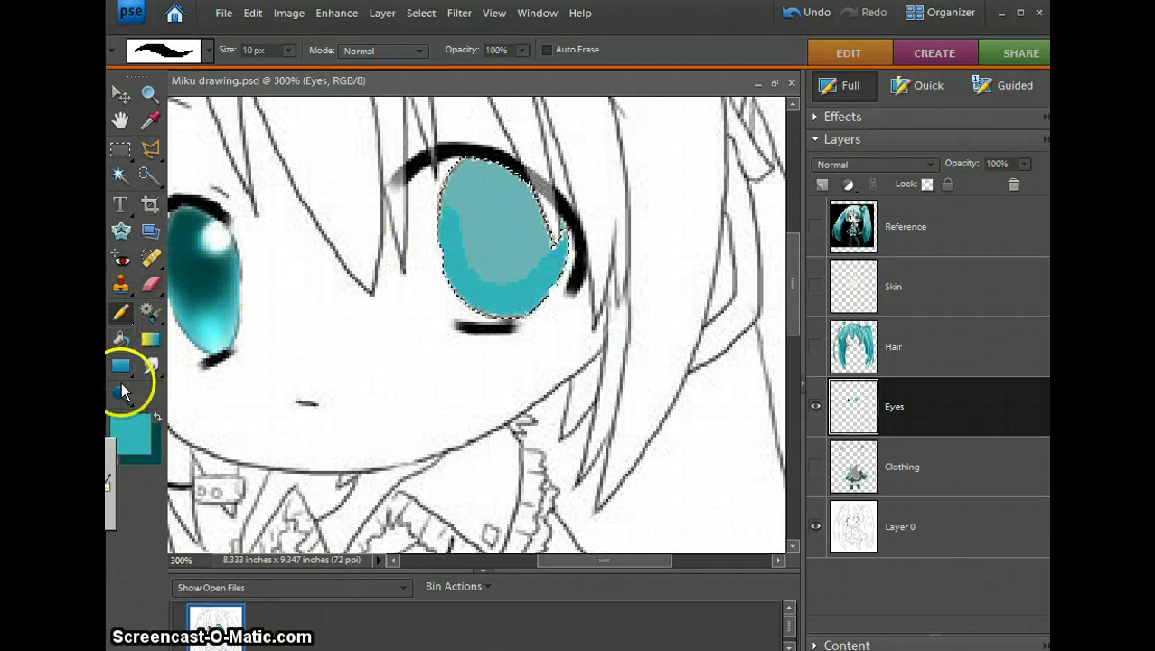
{"action": "left_click", "coordinate": [157, 416]}
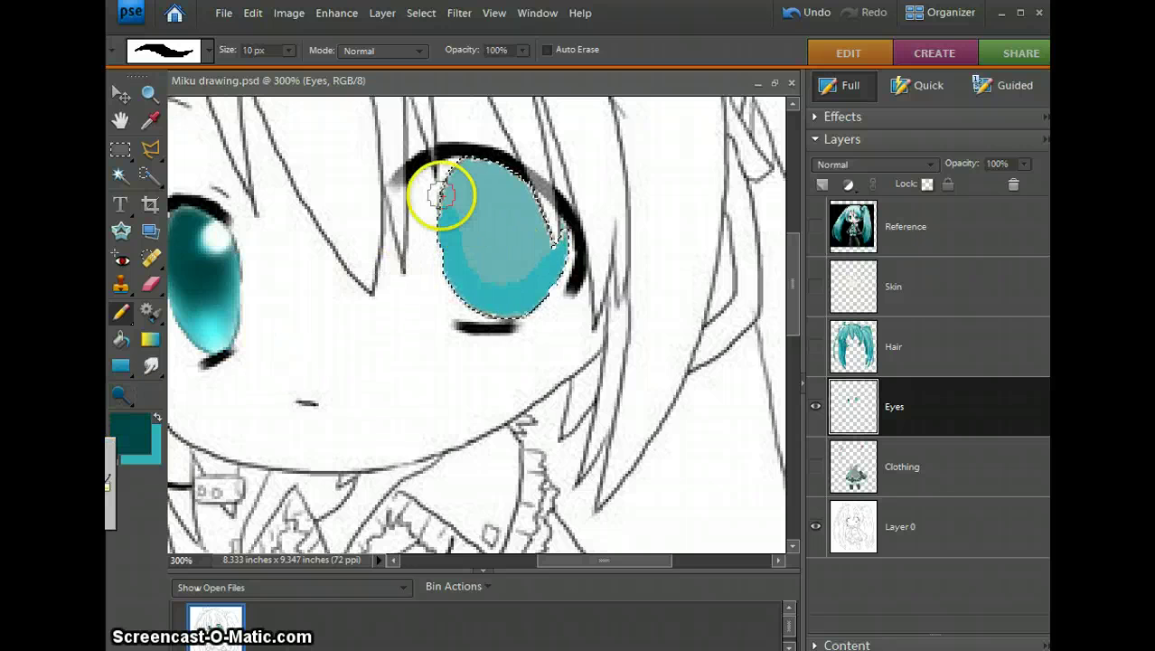
{"action": "left_click_drag", "start_coordinate": [450, 183], "coordinate": [452, 185]}
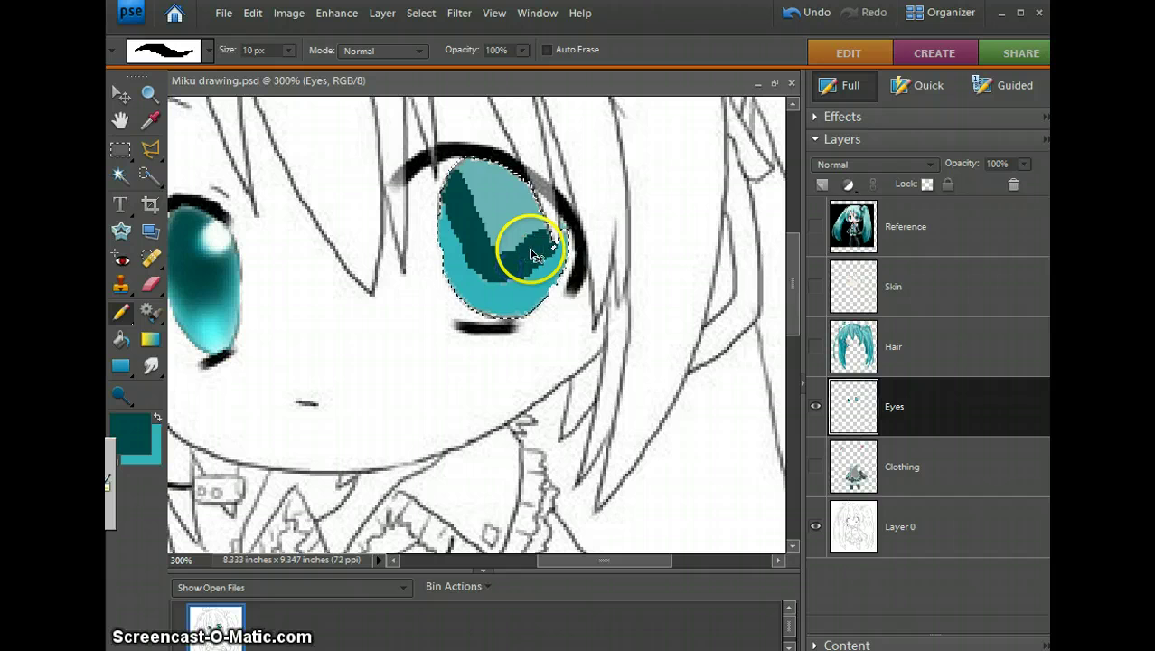
{"action": "key", "text": "ctrl+z"}
{"action": "left_click", "coordinate": [459, 186]}
{"action": "left_click_drag", "start_coordinate": [449, 196], "coordinate": [467, 210]}
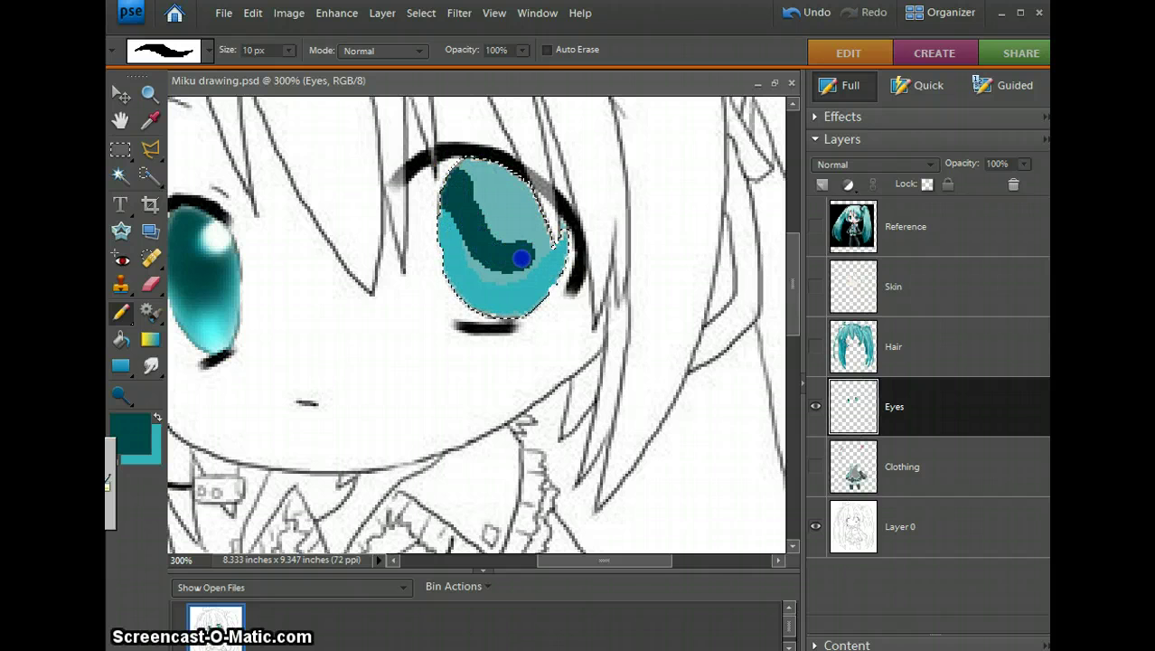
{"action": "mouse_move", "coordinate": [544, 227]}
{"action": "left_mouse_down"}
{"action": "mouse_move", "coordinate": [514, 195]}
{"action": "mouse_move", "coordinate": [511, 220]}
{"action": "mouse_move", "coordinate": [482, 183]}
{"action": "mouse_move", "coordinate": [496, 223]}
{"action": "mouse_move", "coordinate": [468, 180]}
{"action": "left_mouse_up"}
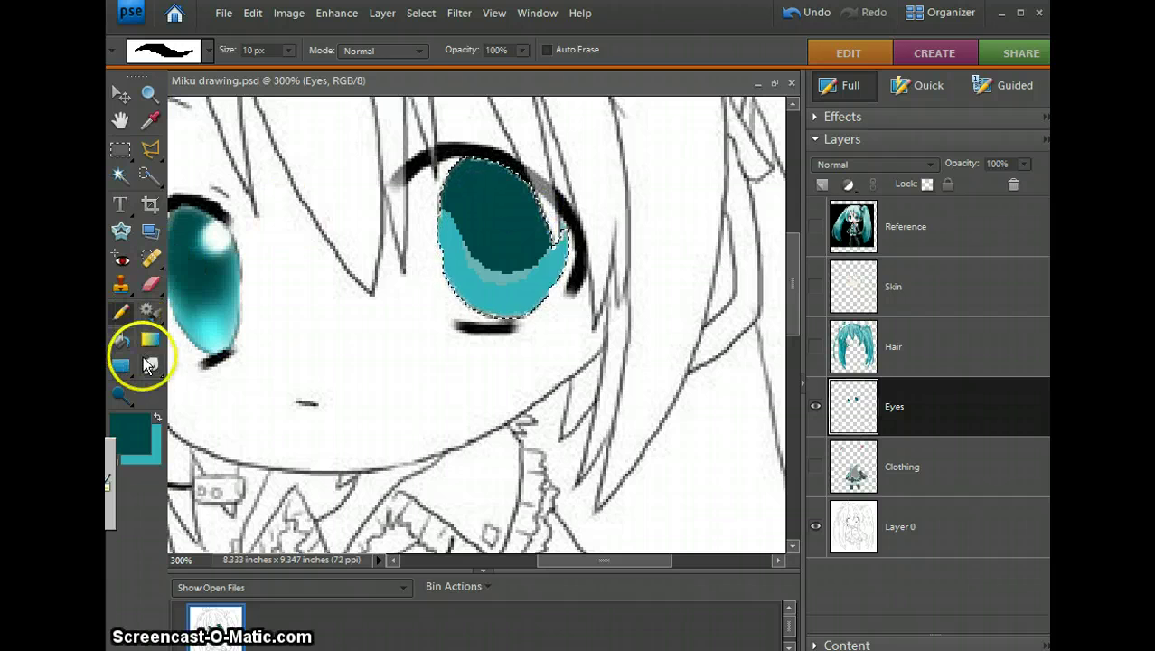
Repeat the last Gaussian Blur on the right eye and smudge the border between its dark and bright teal.
{"action": "left_click", "coordinate": [459, 12]}
{"action": "left_click", "coordinate": [469, 36]}
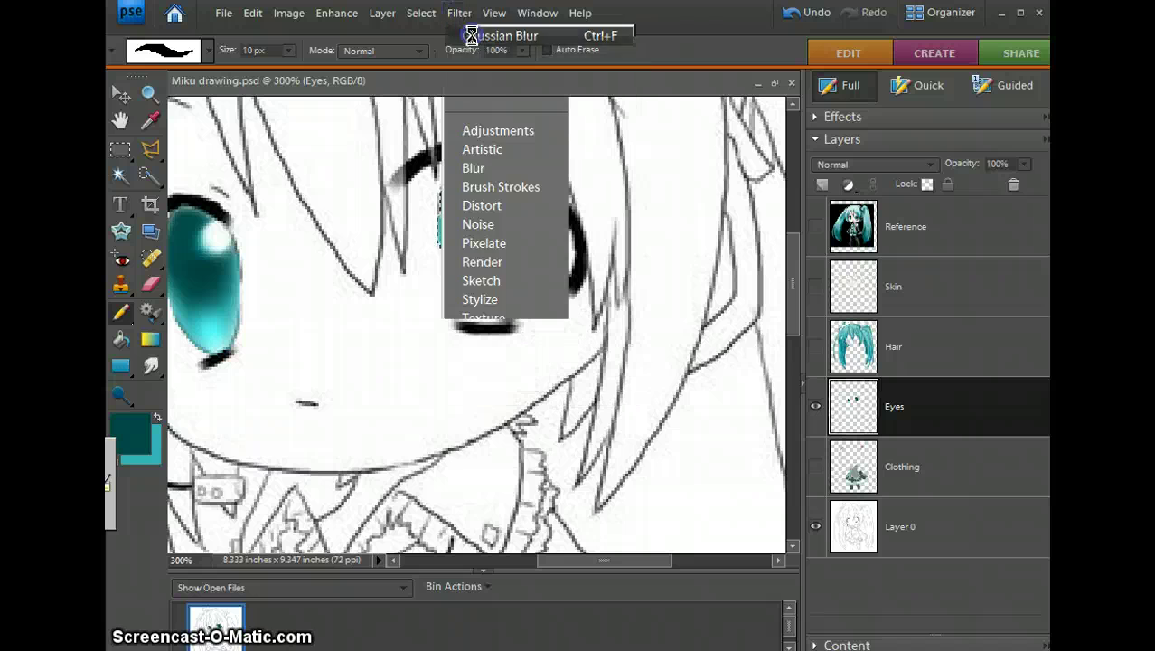
{"action": "left_click", "coordinate": [150, 365]}
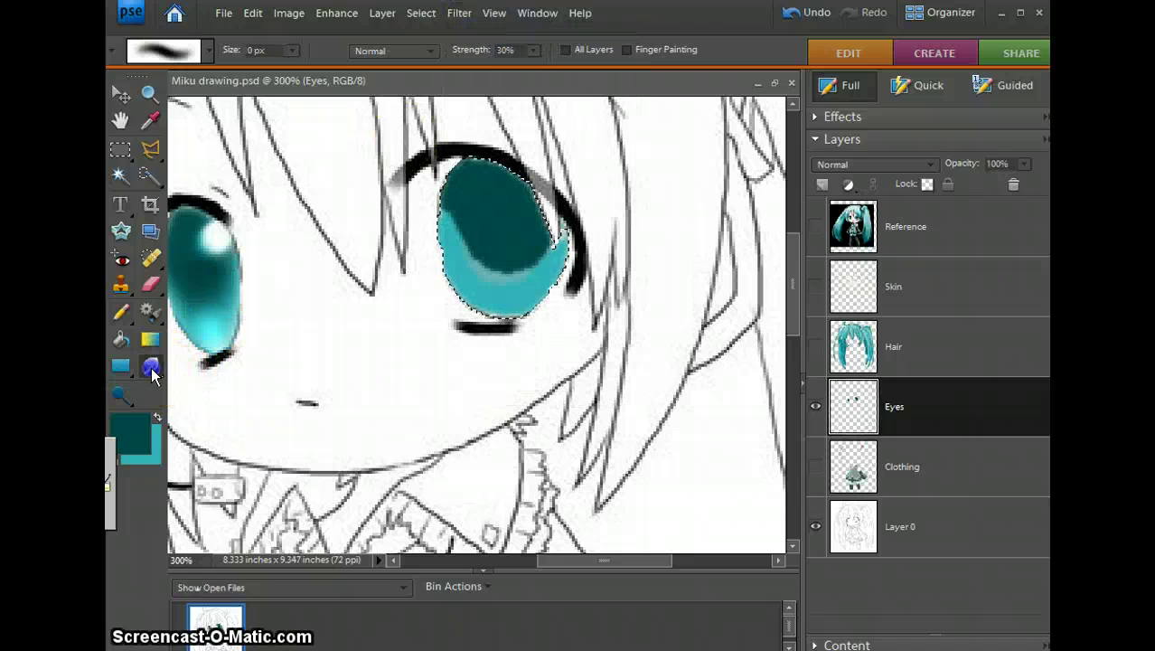
{"action": "mouse_move", "coordinate": [426, 194]}
{"action": "left_mouse_down"}
{"action": "mouse_move", "coordinate": [451, 251]}
{"action": "mouse_move", "coordinate": [502, 270]}
{"action": "mouse_move", "coordinate": [488, 273]}
{"action": "mouse_move", "coordinate": [555, 254]}
{"action": "mouse_move", "coordinate": [543, 266]}
{"action": "mouse_move", "coordinate": [522, 242]}
{"action": "left_mouse_up"}
{"action": "key", "text": "x"}
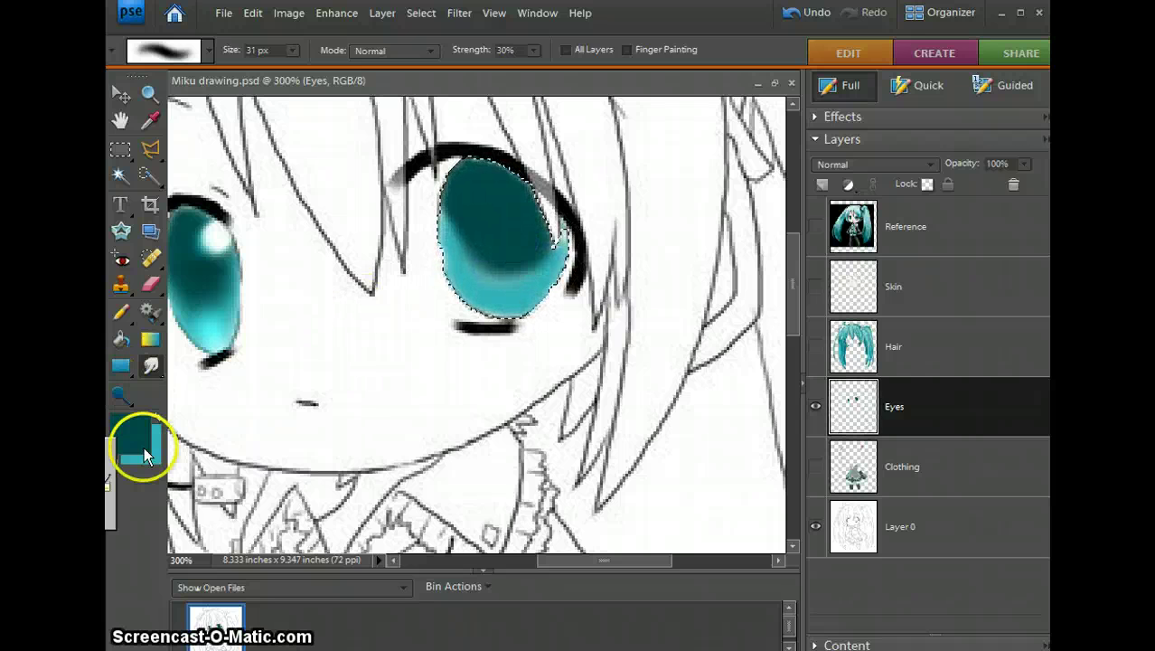
Paint a white highlight on the right eye's upper left edge with the 10 px Pencil tool and repeat the last Gaussian Blur.
{"action": "left_click", "coordinate": [147, 449]}
{"action": "left_click", "coordinate": [412, 224]}
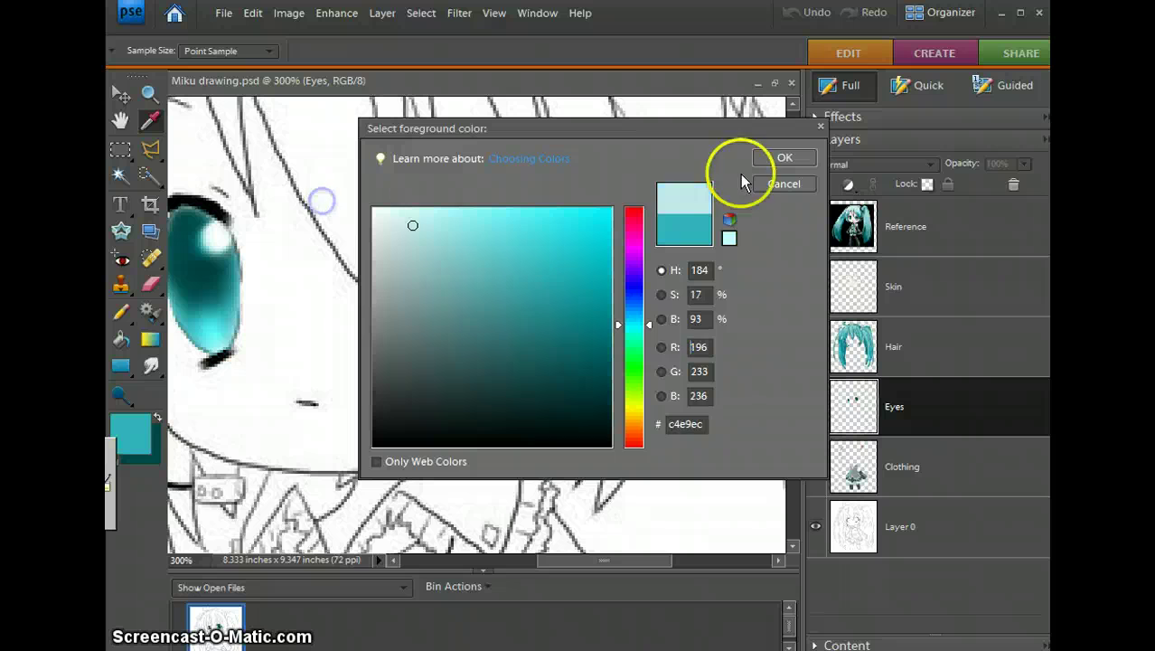
{"action": "left_click_drag", "start_coordinate": [429, 243], "coordinate": [374, 209]}
{"action": "left_click", "coordinate": [751, 161]}
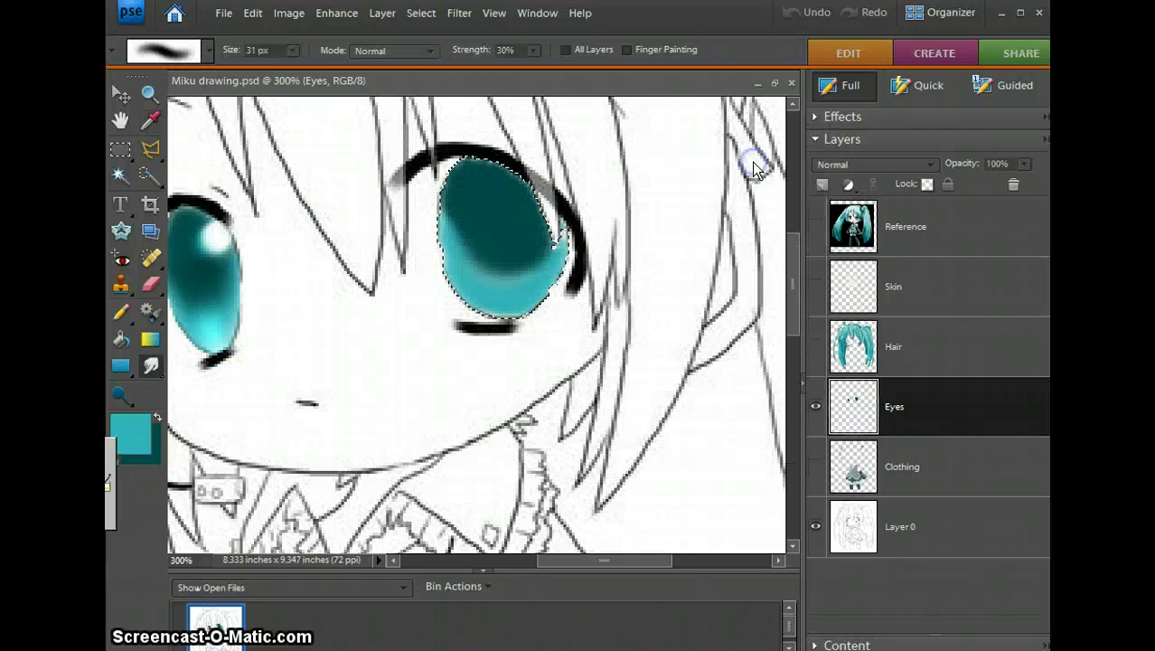
{"action": "left_click", "coordinate": [120, 314]}
{"action": "left_click", "coordinate": [459, 190]}
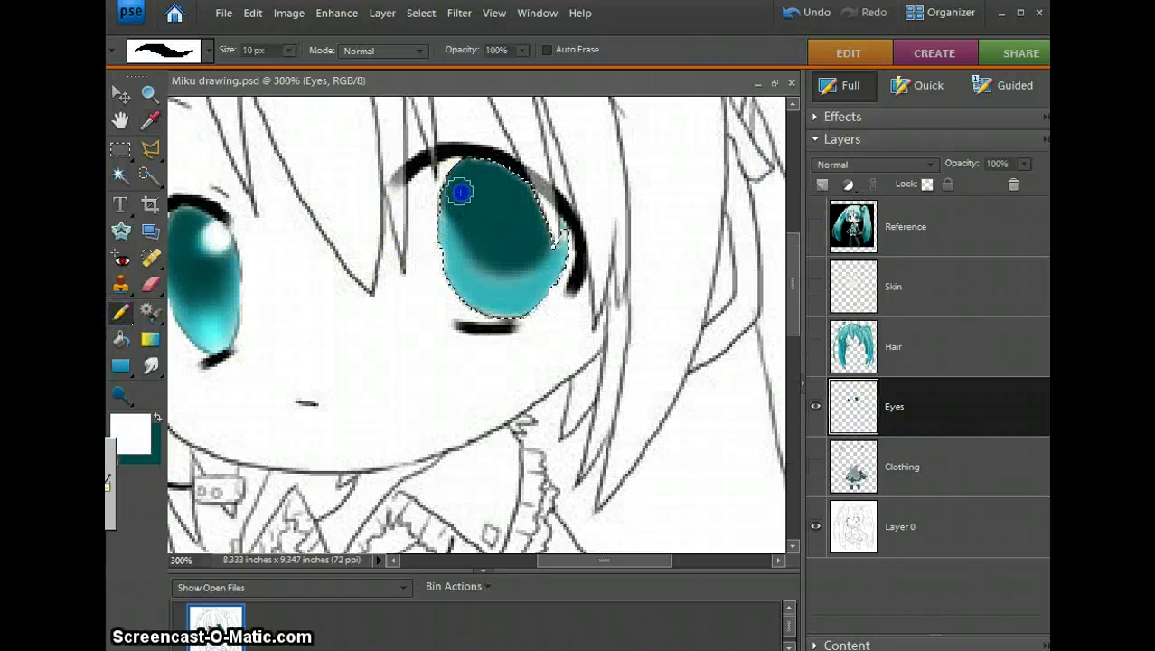
{"action": "key", "text": "ctrl+z"}
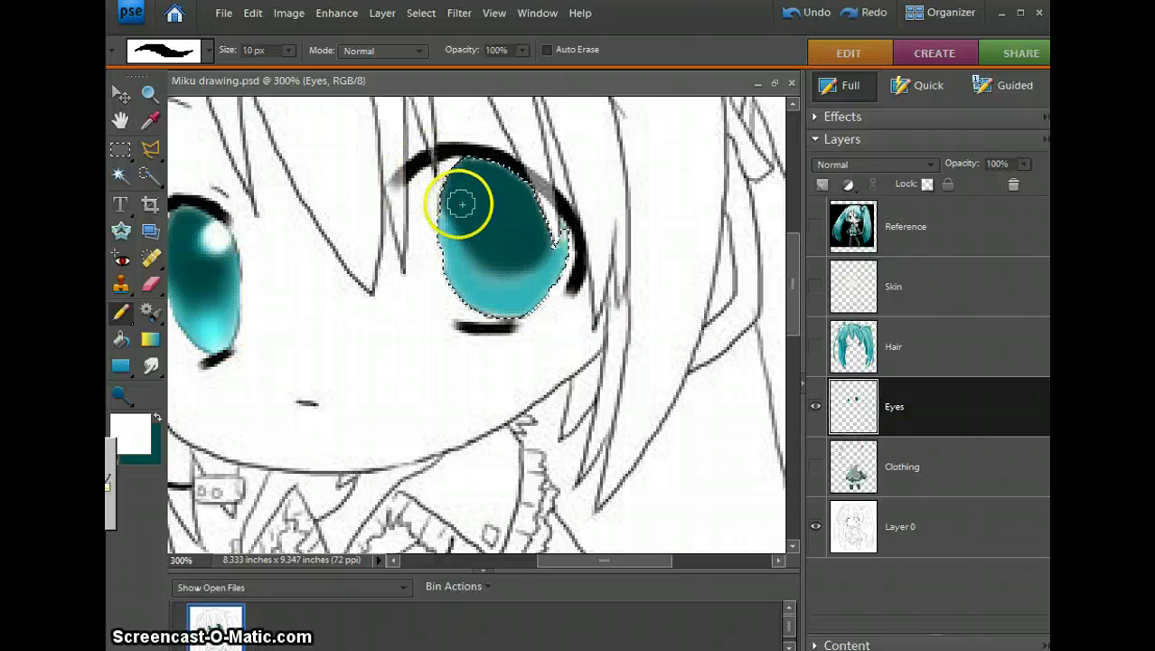
{"action": "left_click", "coordinate": [456, 195]}
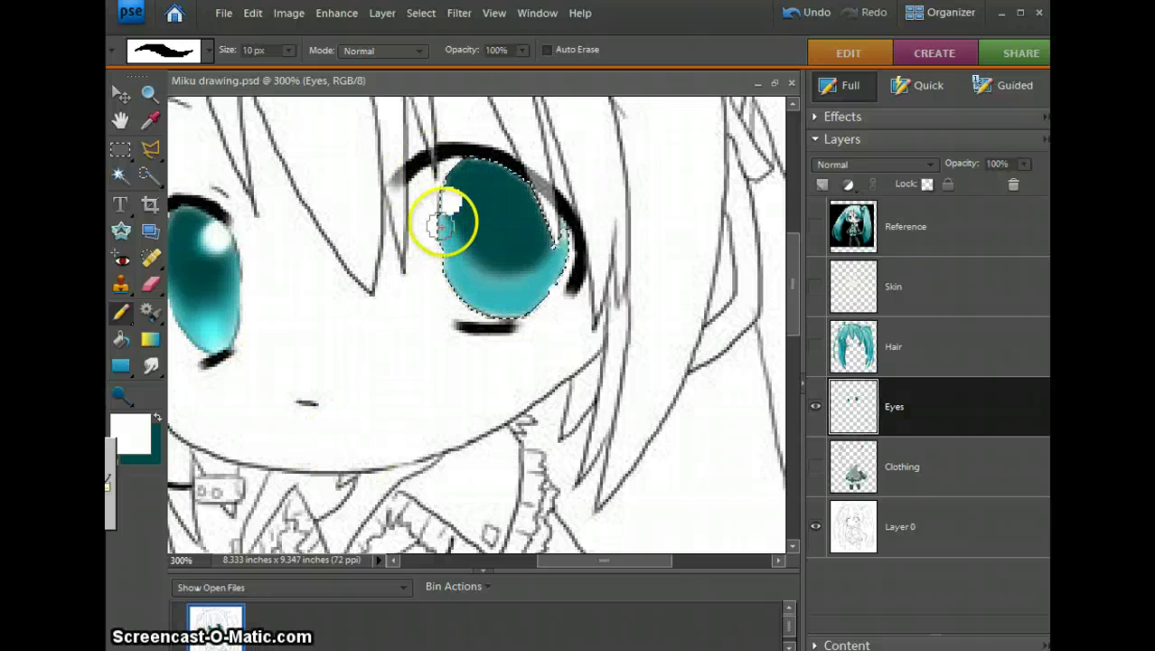
{"action": "left_click", "coordinate": [457, 193]}
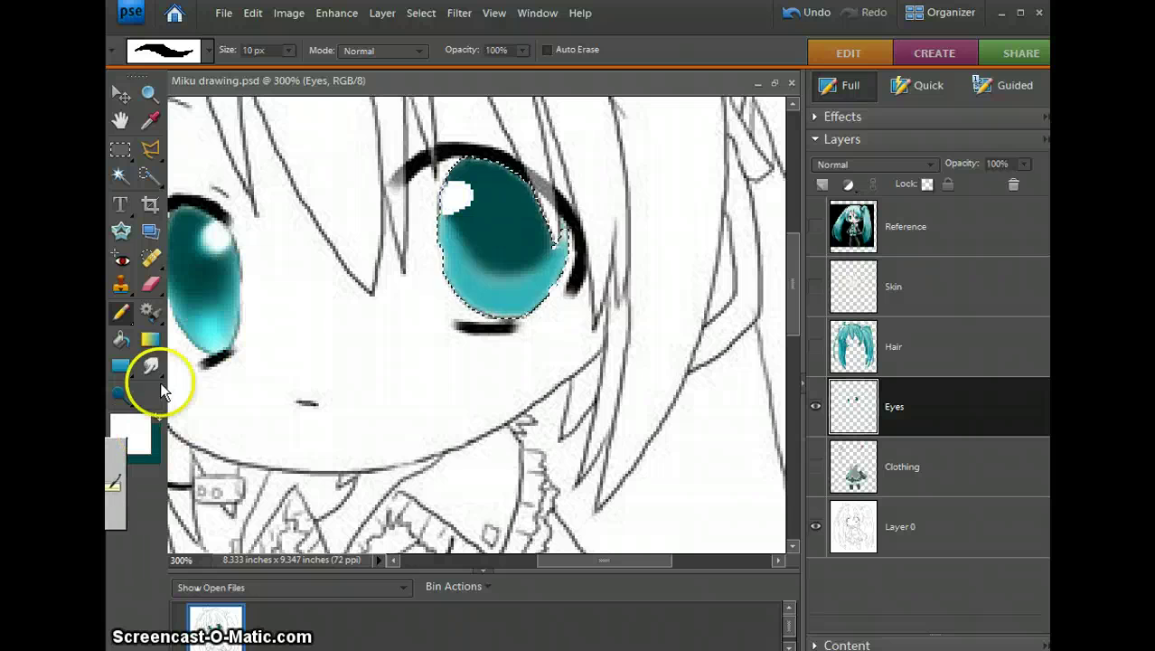
{"action": "left_click", "coordinate": [457, 15]}
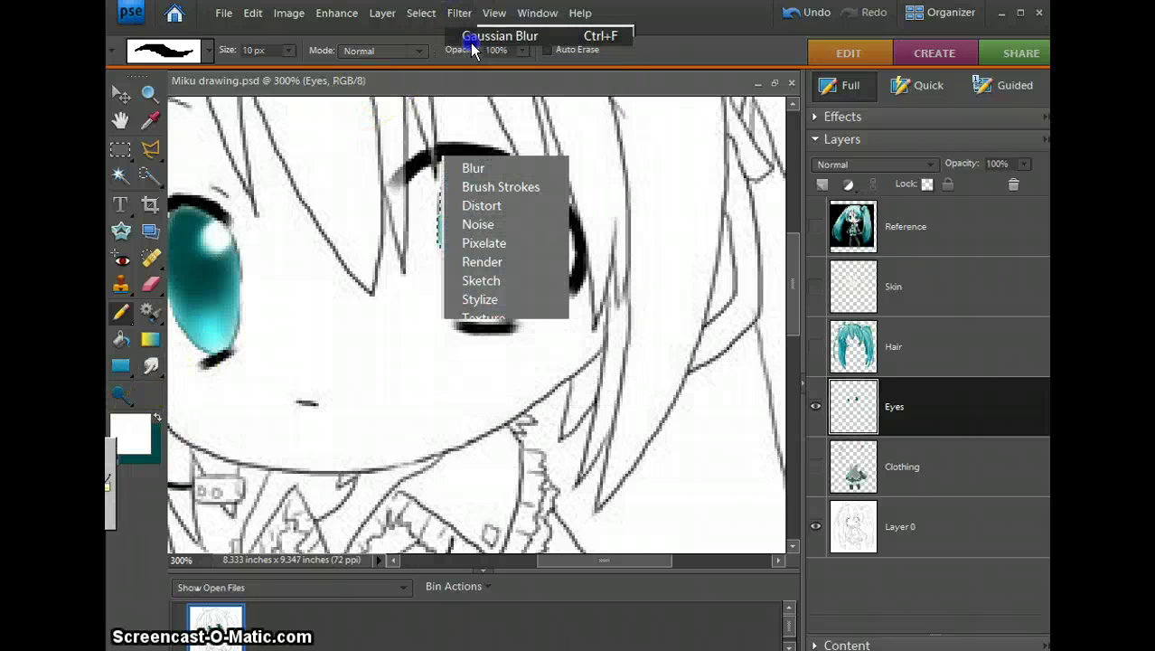
{"action": "left_click", "coordinate": [472, 37]}
Brighten the right eye's lower rim and highlight with the 10 px Dodge tool on Highlights, and soften them with the 31 px Smudge tool.
{"action": "left_click", "coordinate": [117, 395]}
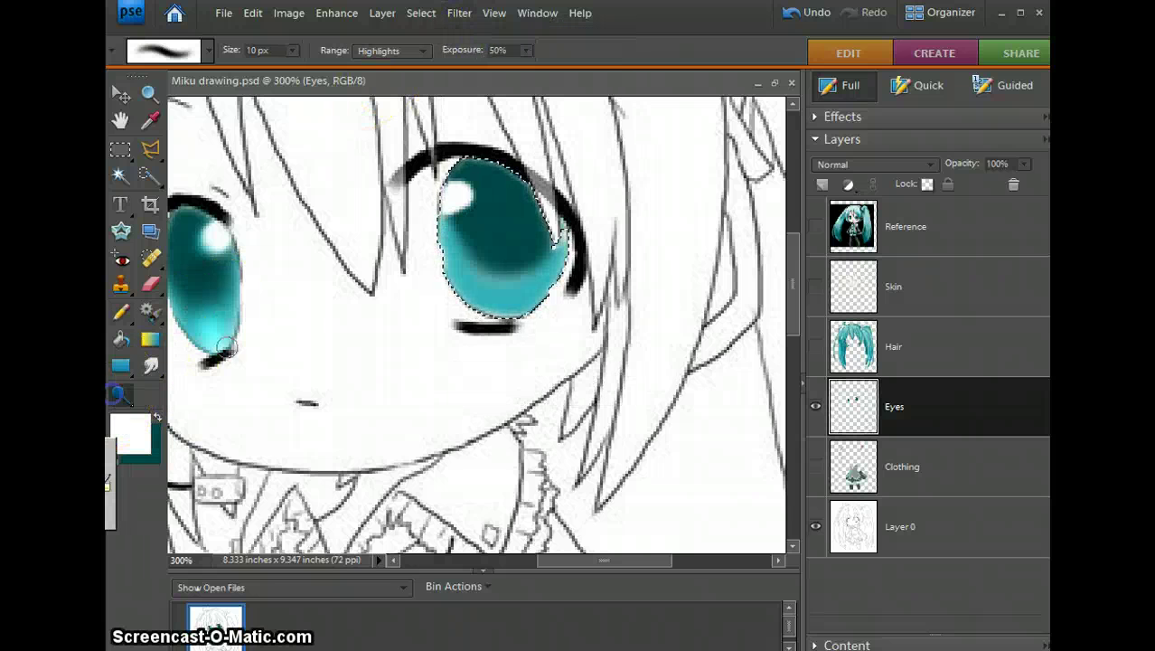
{"action": "mouse_move", "coordinate": [482, 271]}
{"action": "left_mouse_down"}
{"action": "mouse_move", "coordinate": [507, 309]}
{"action": "mouse_move", "coordinate": [483, 282]}
{"action": "left_mouse_up"}
{"action": "left_click", "coordinate": [481, 277]}
{"action": "left_click_drag", "start_coordinate": [461, 189], "coordinate": [464, 191]}
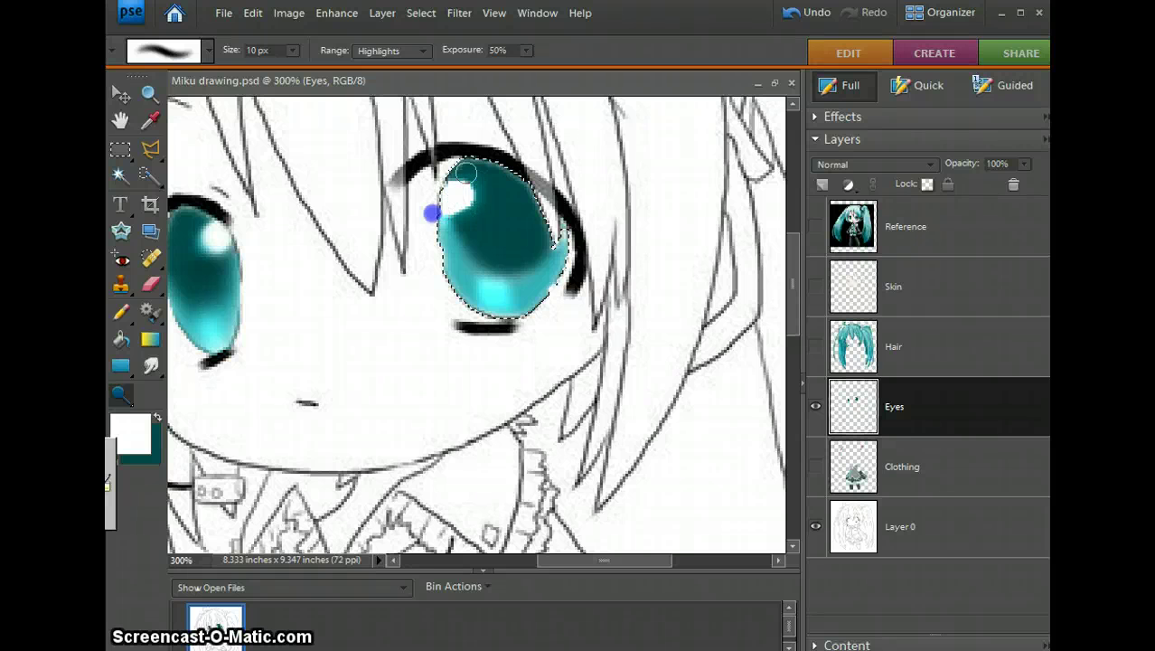
{"action": "left_click", "coordinate": [150, 364]}
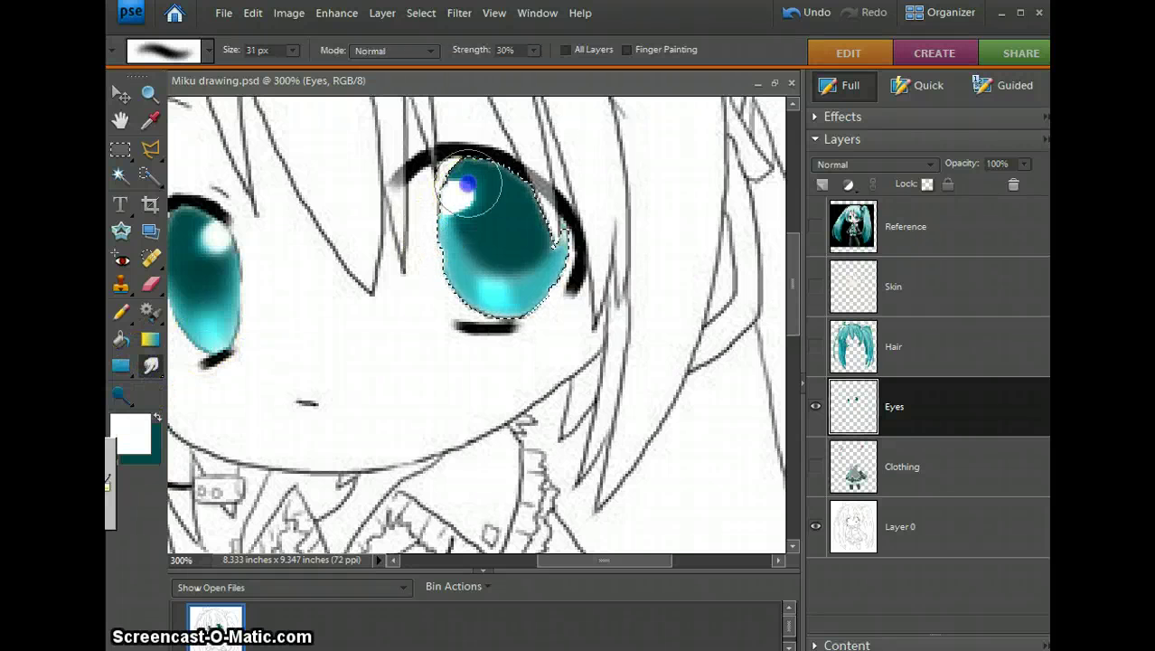
{"action": "left_click_drag", "start_coordinate": [461, 194], "coordinate": [464, 287]}
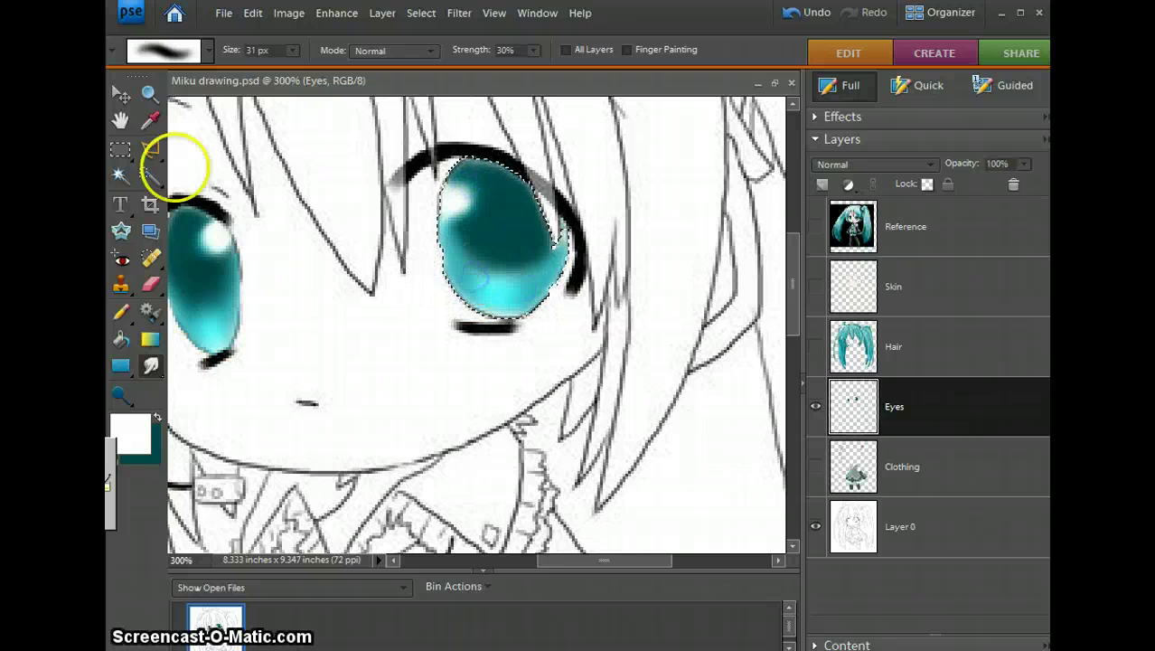
Darken the centre of the right eye with the 21 px Burn tool on Midtones at 50% exposure, and smudge the dark area smooth.
{"action": "mouse_move", "coordinate": [120, 393]}
{"action": "left_mouse_down"}
{"action": "mouse_move", "coordinate": [168, 424]}
{"action": "mouse_move", "coordinate": [168, 442]}
{"action": "left_mouse_up"}
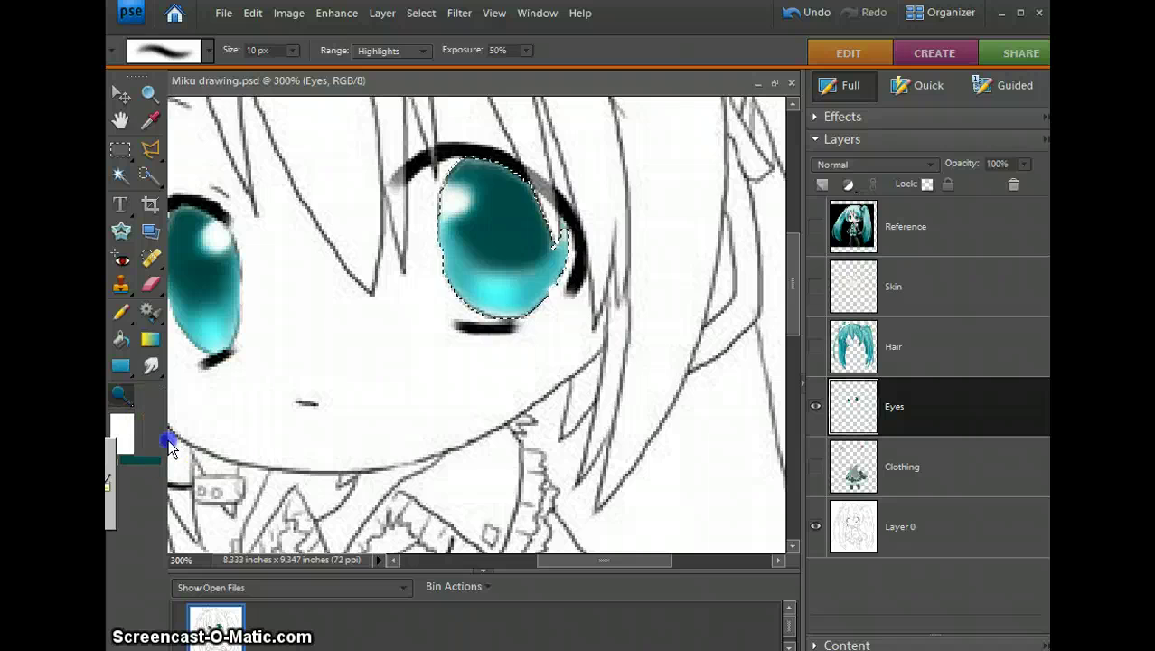
{"action": "left_click", "coordinate": [421, 277]}
{"action": "mouse_move", "coordinate": [503, 210]}
{"action": "left_mouse_down"}
{"action": "mouse_move", "coordinate": [477, 161]}
{"action": "mouse_move", "coordinate": [508, 222]}
{"action": "mouse_move", "coordinate": [518, 181]}
{"action": "mouse_move", "coordinate": [510, 225]}
{"action": "mouse_move", "coordinate": [487, 182]}
{"action": "mouse_move", "coordinate": [522, 220]}
{"action": "left_mouse_up"}
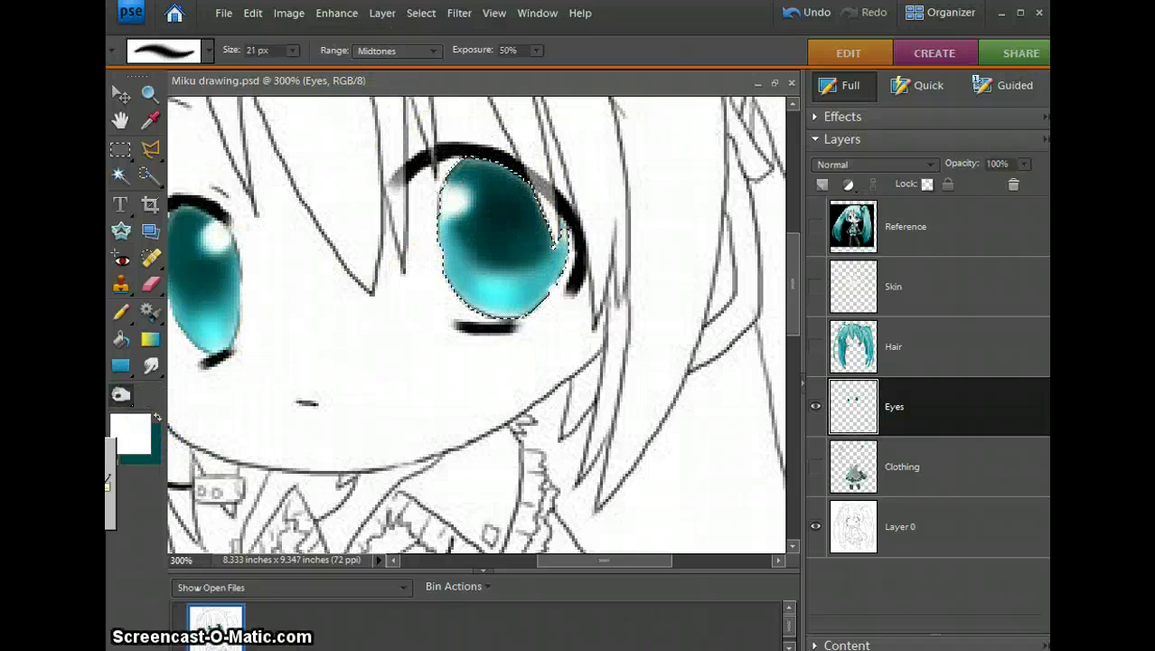
{"action": "left_click", "coordinate": [150, 365]}
{"action": "left_click", "coordinate": [479, 235]}
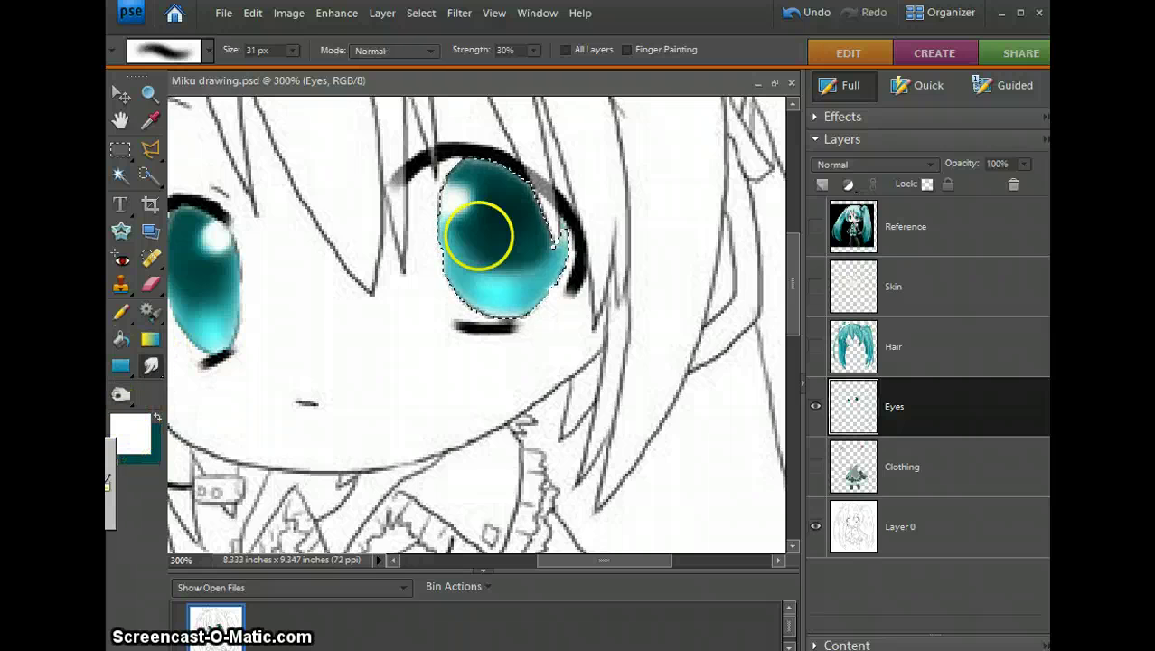
{"action": "mouse_move", "coordinate": [479, 235]}
{"action": "left_mouse_down"}
{"action": "mouse_move", "coordinate": [511, 207]}
{"action": "mouse_move", "coordinate": [503, 194]}
{"action": "left_mouse_up"}
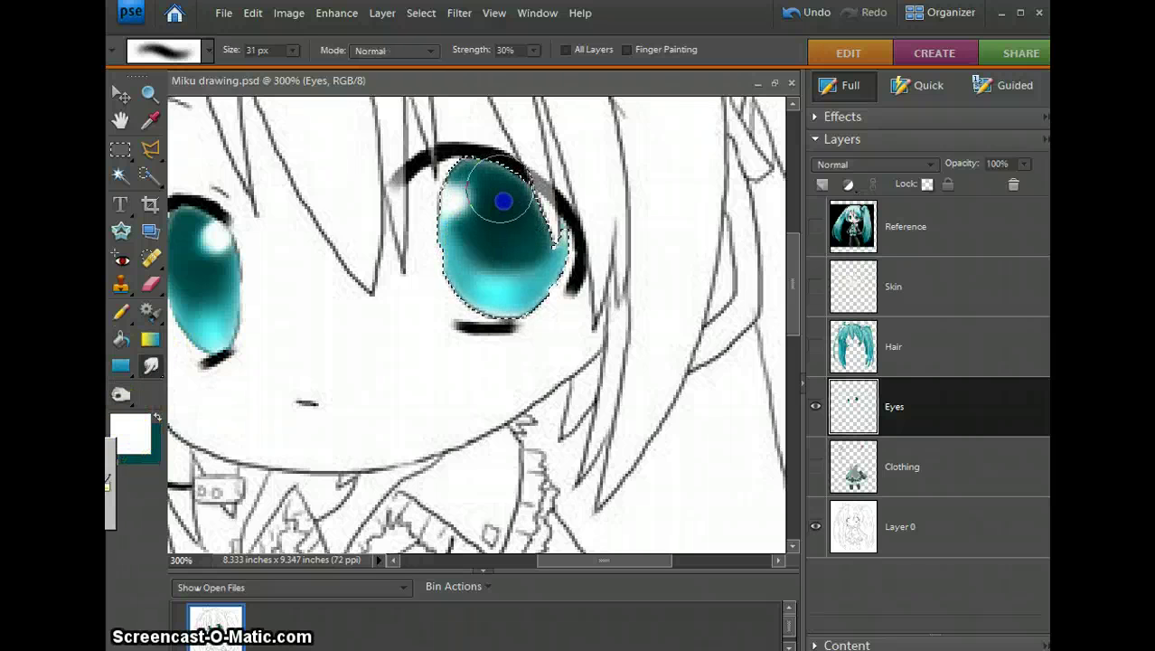
Show the Hair layer together with the finished eyes, with the whole drawing in view.
{"action": "left_click", "coordinate": [150, 94]}
{"action": "left_click", "coordinate": [149, 50]}
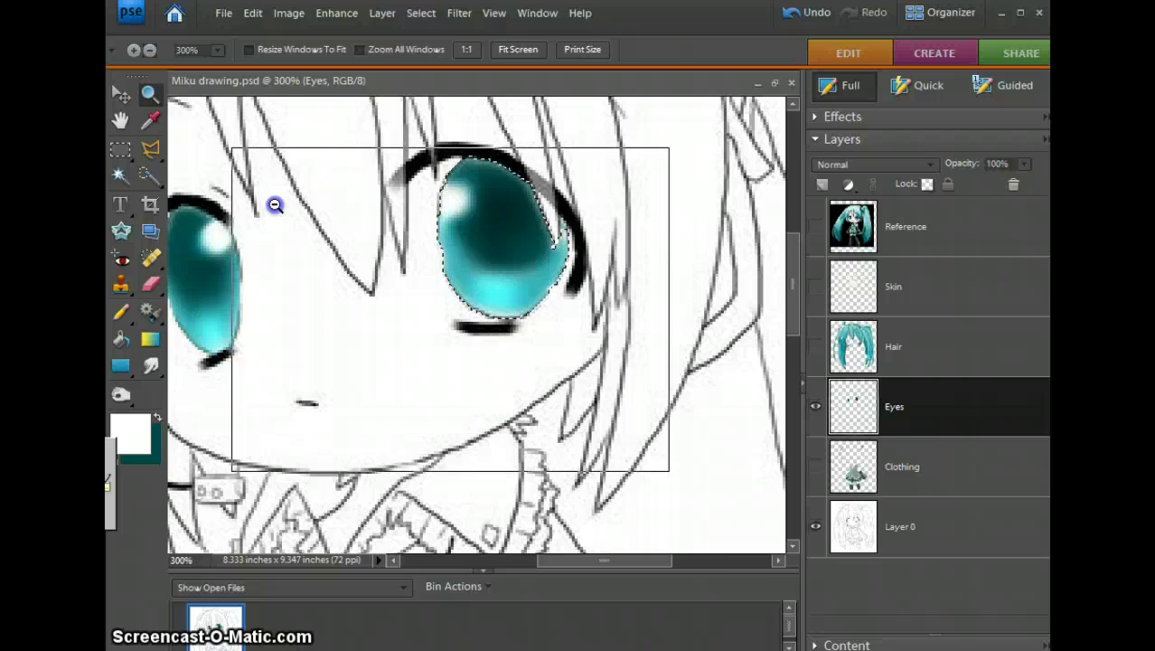
{"action": "left_click", "coordinate": [274, 205]}
{"action": "left_click", "coordinate": [274, 204]}
{"action": "left_click", "coordinate": [276, 203]}
{"action": "left_click", "coordinate": [820, 354]}
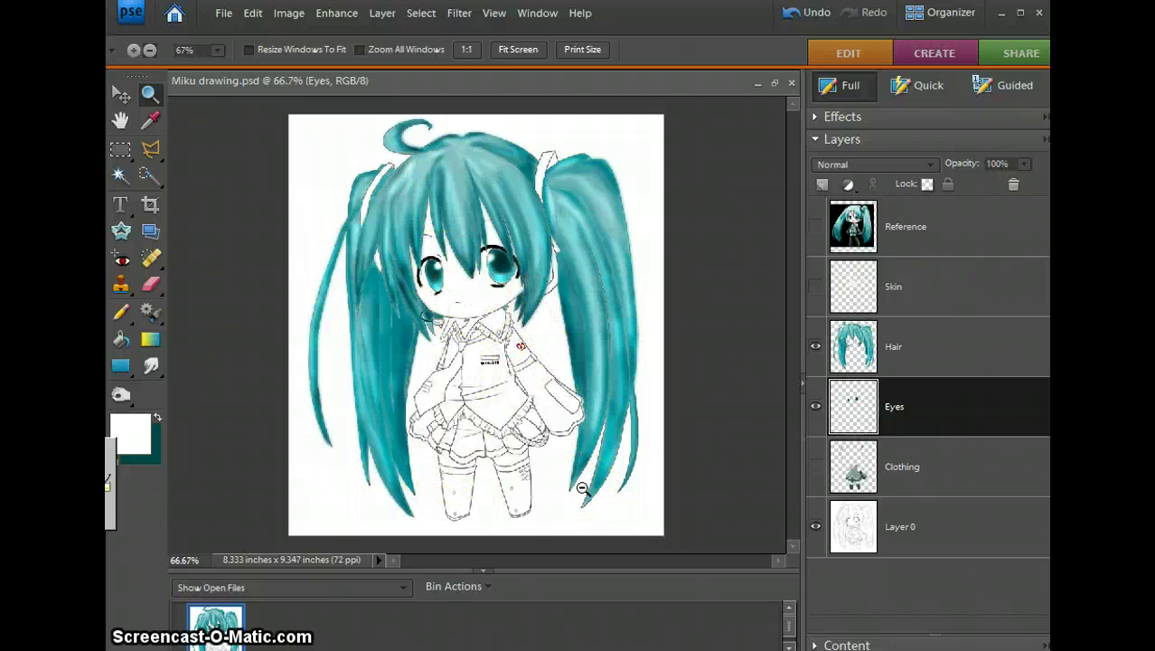
{"action": "left_click", "coordinate": [301, 637]}
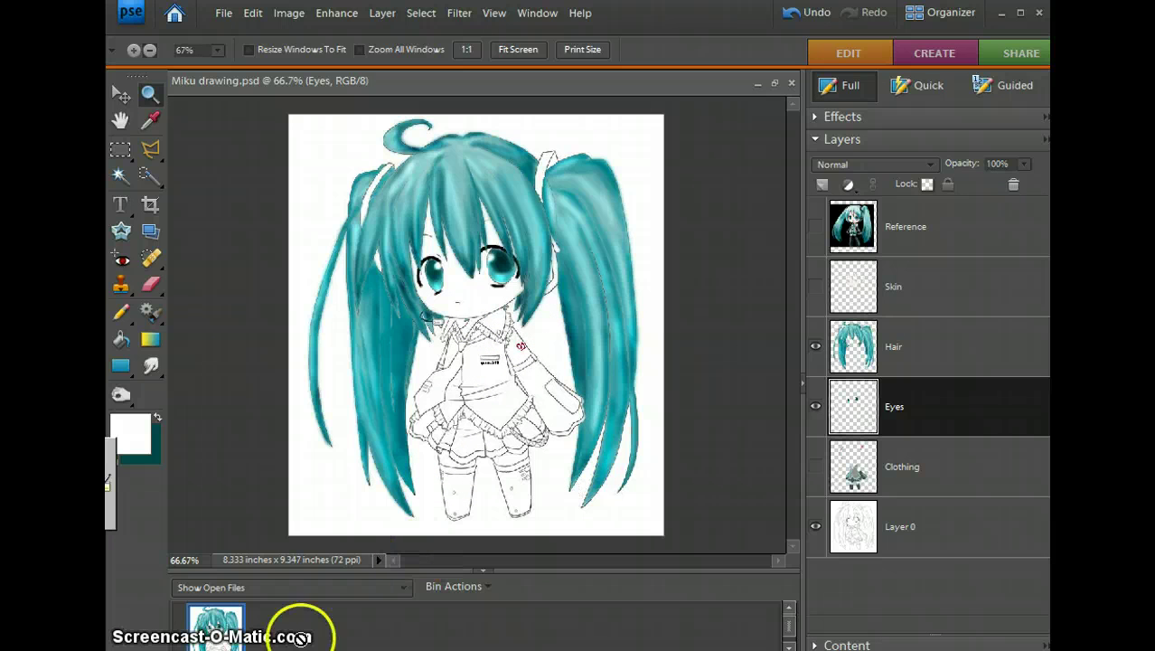